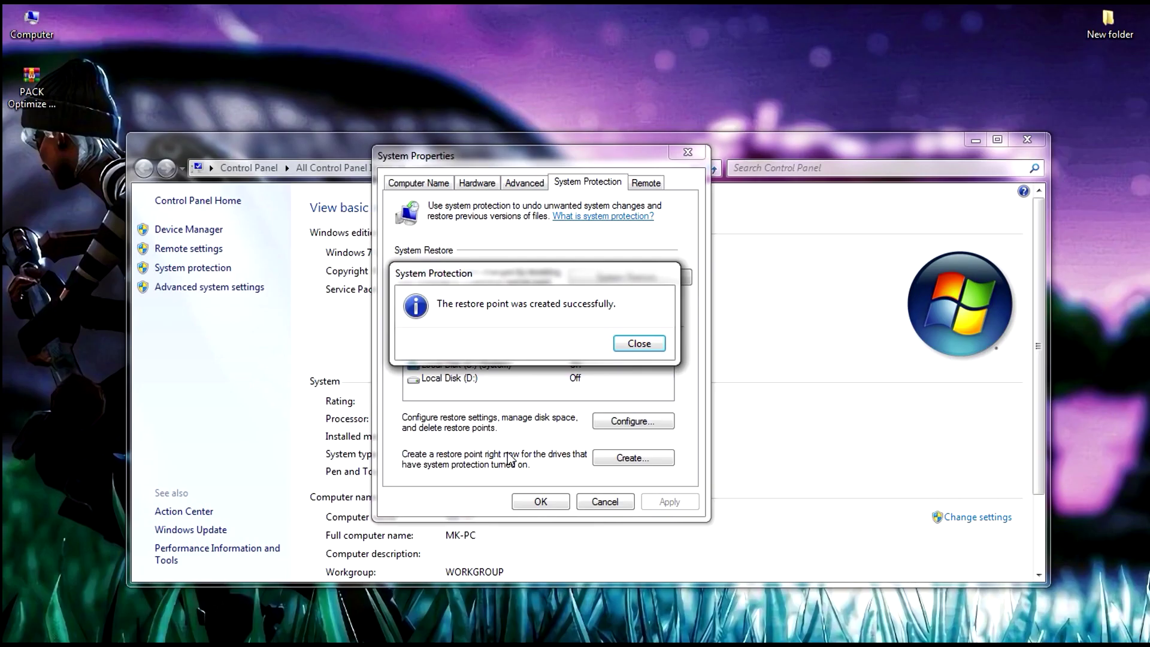
Dismiss the restore point success message and close System Properties
left_click(637, 343)
left_click(540, 501)
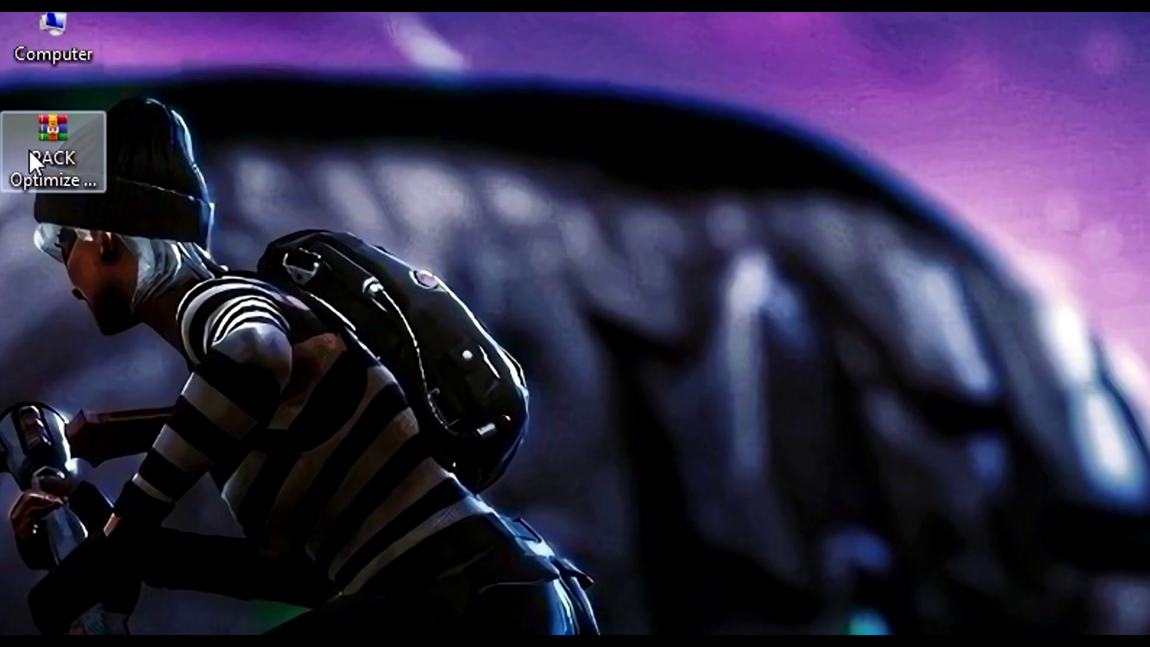
Extract the pack archive onto the desktop with its password and open the extracted folder
right_click(30, 150)
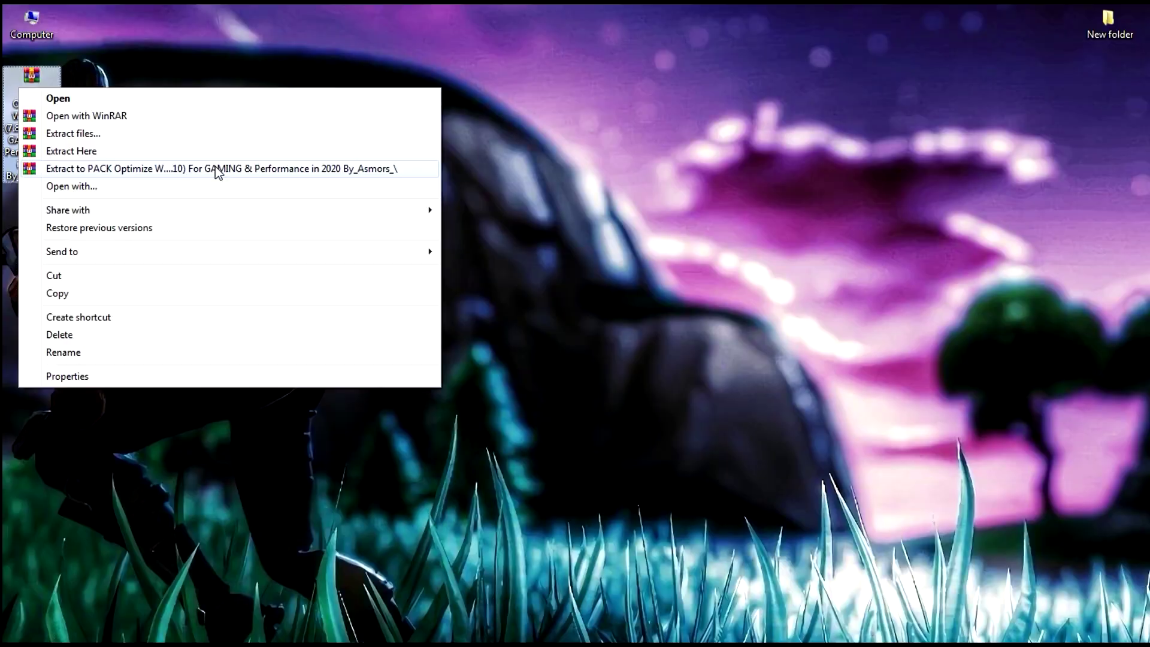
left_click(159, 294)
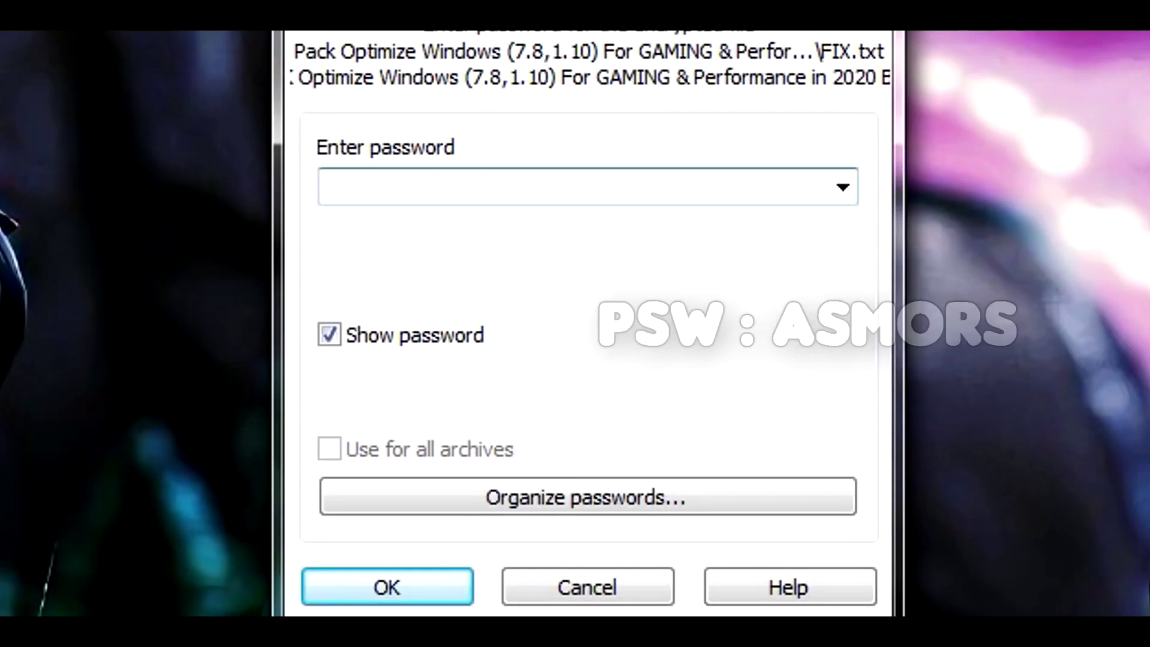
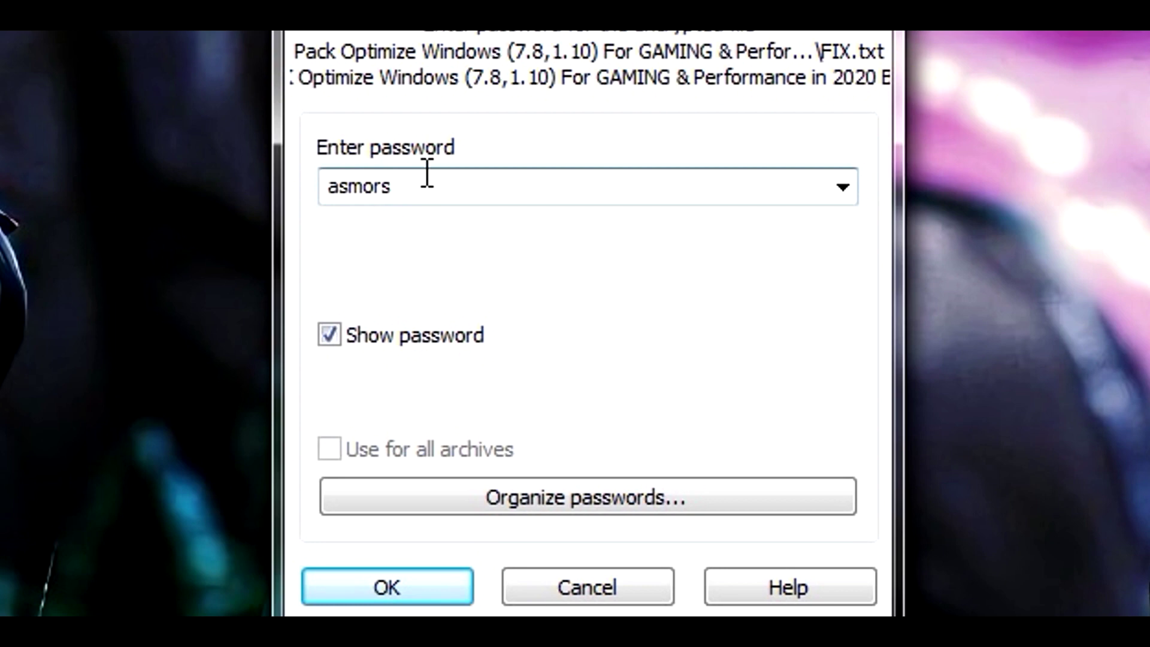
left_click_drag(427, 174, 259, 202)
key("Return")
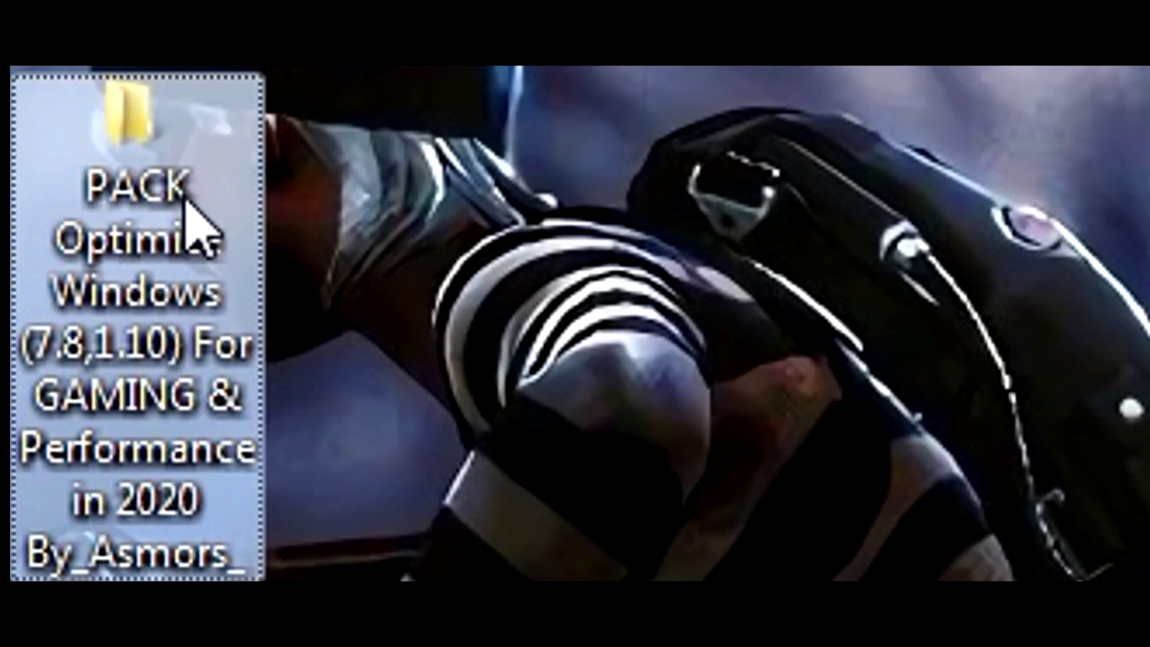
double_click(37, 160)
Open the ISLC V1.0.1.6 folder and run ISLC as administrator
double_click(249, 312)
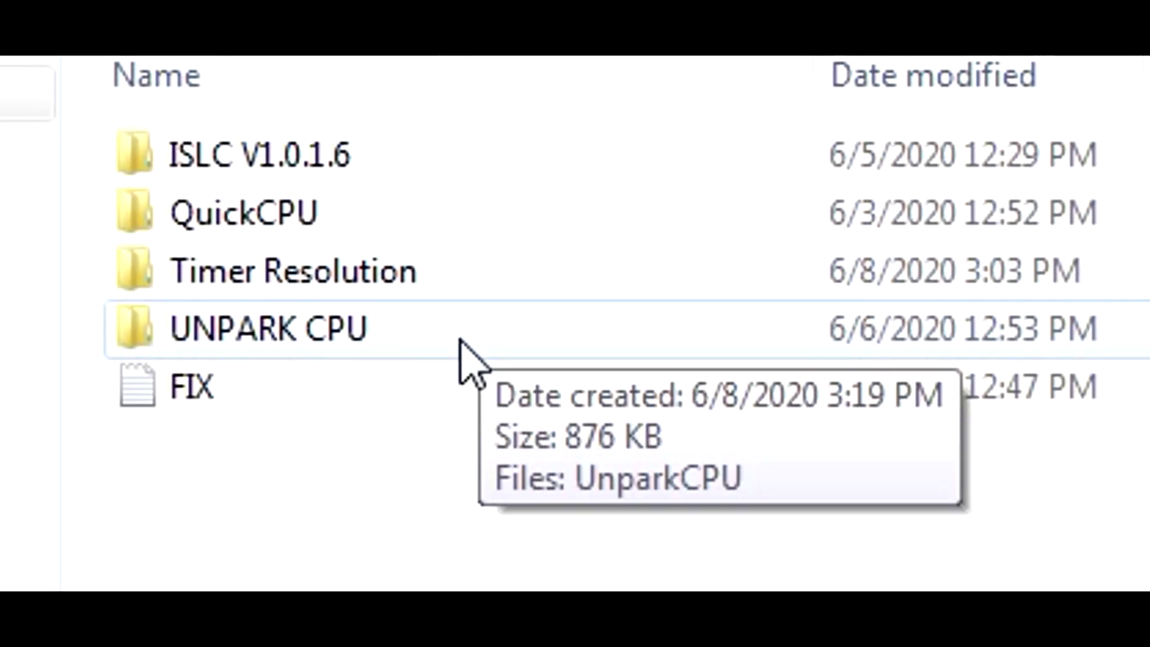
left_click_drag(454, 431, 387, 393)
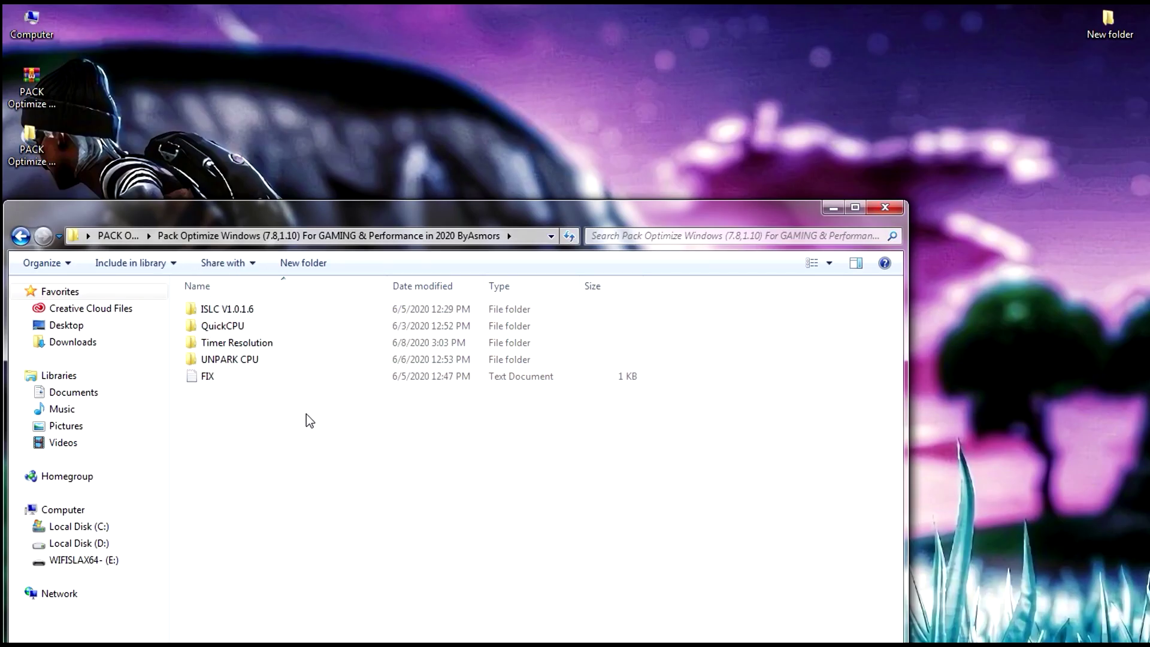
double_click(236, 311)
right_click(215, 309)
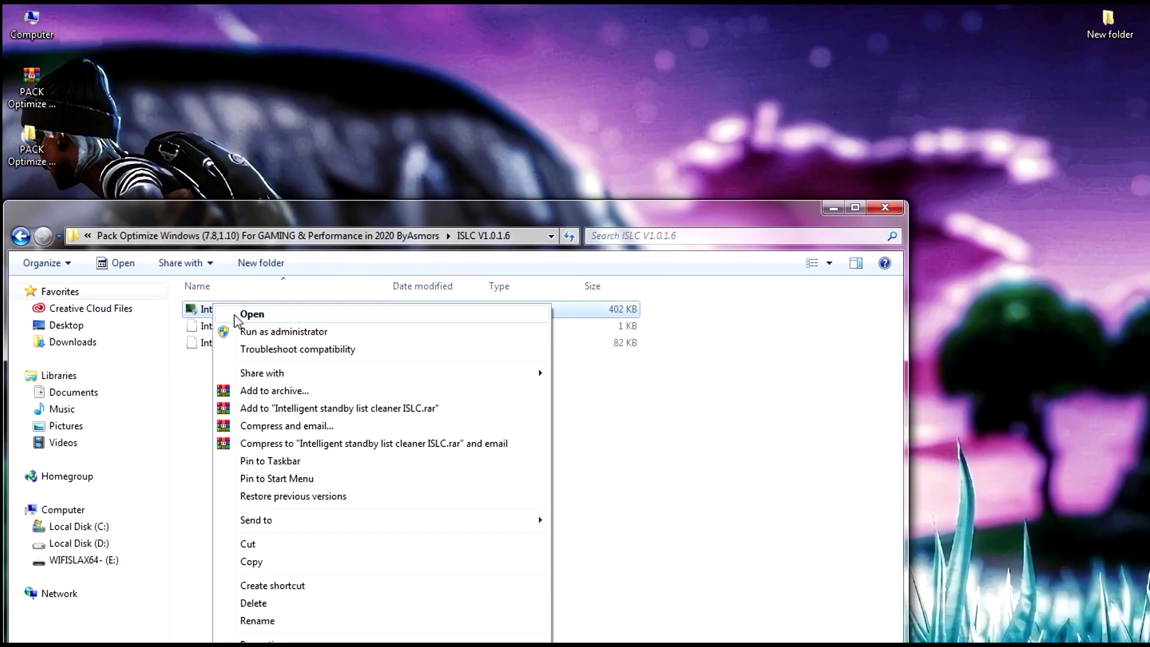
left_click(263, 331)
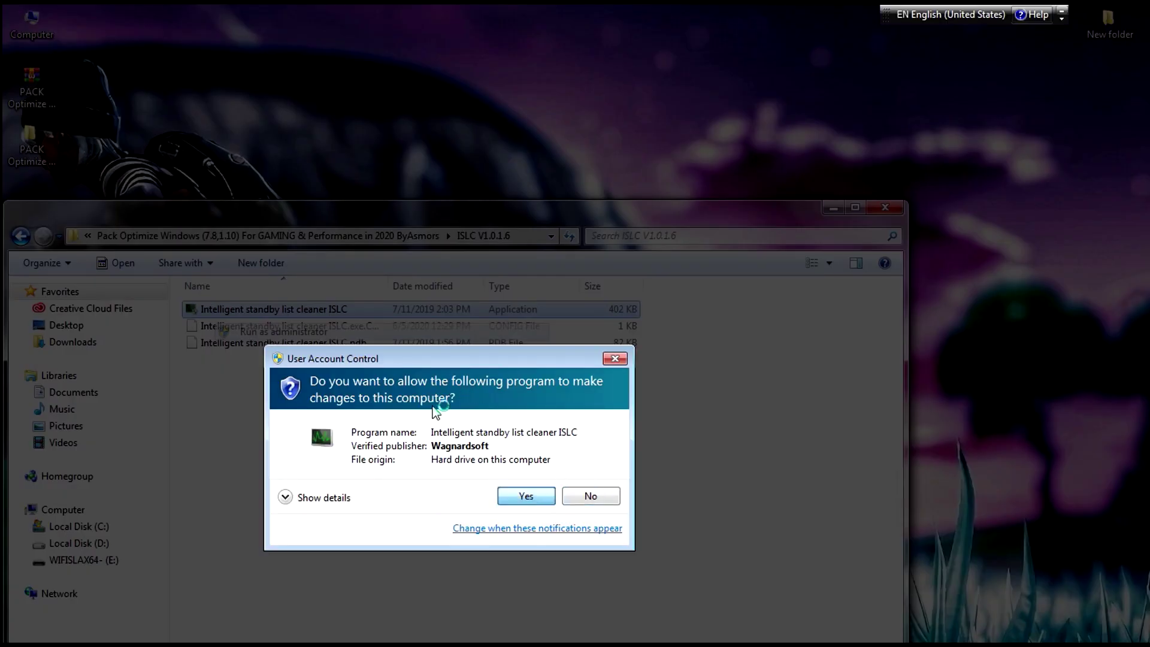
left_click(527, 495)
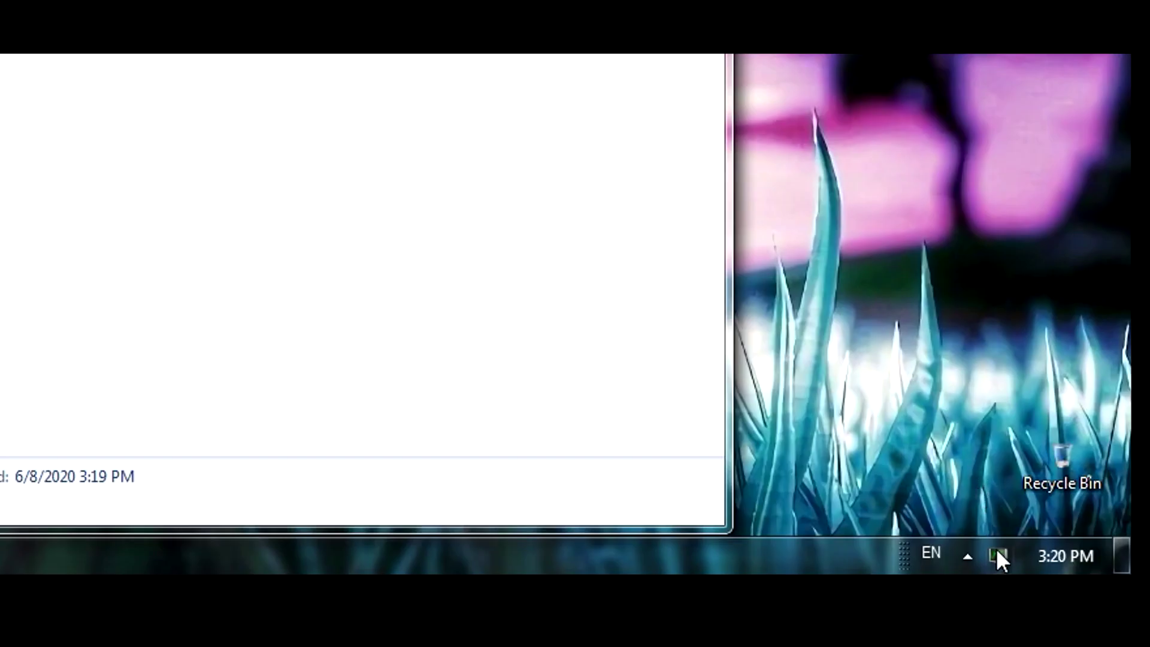
left_click(998, 556)
left_click_drag(262, 90, 428, 159)
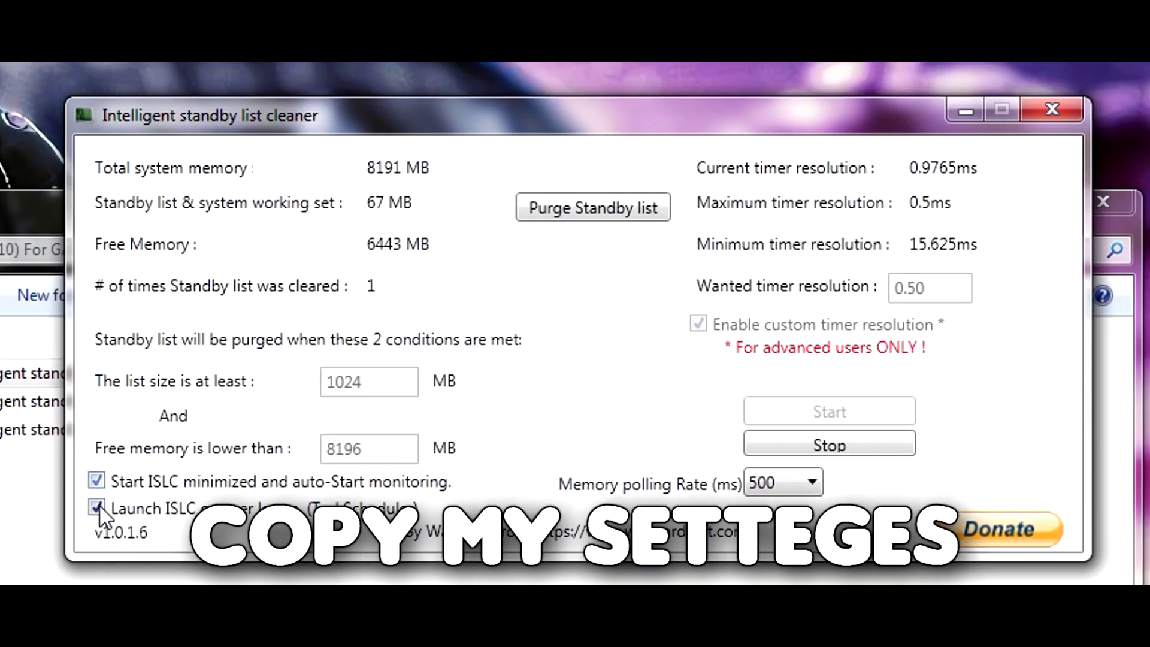
Enable start-minimized auto-monitoring and logon launch in ISLC (1024/8196 MB), restart monitoring, and close it
left_click(834, 452)
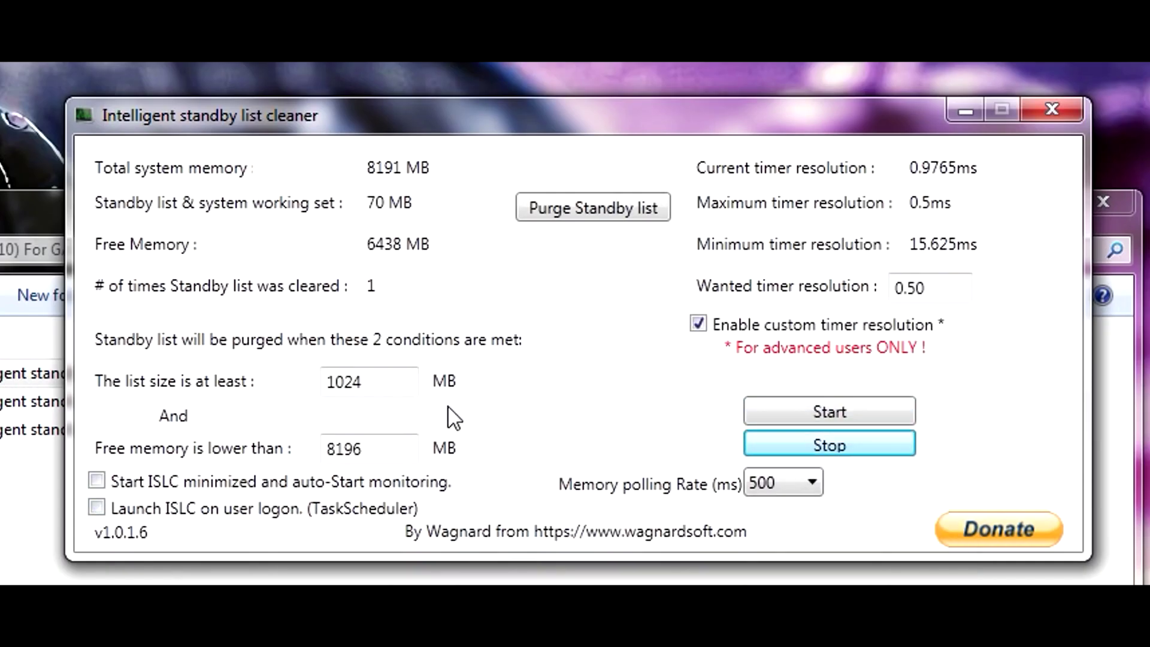
left_click(390, 381)
left_click_drag(354, 376, 327, 381)
left_click_drag(389, 448, 317, 458)
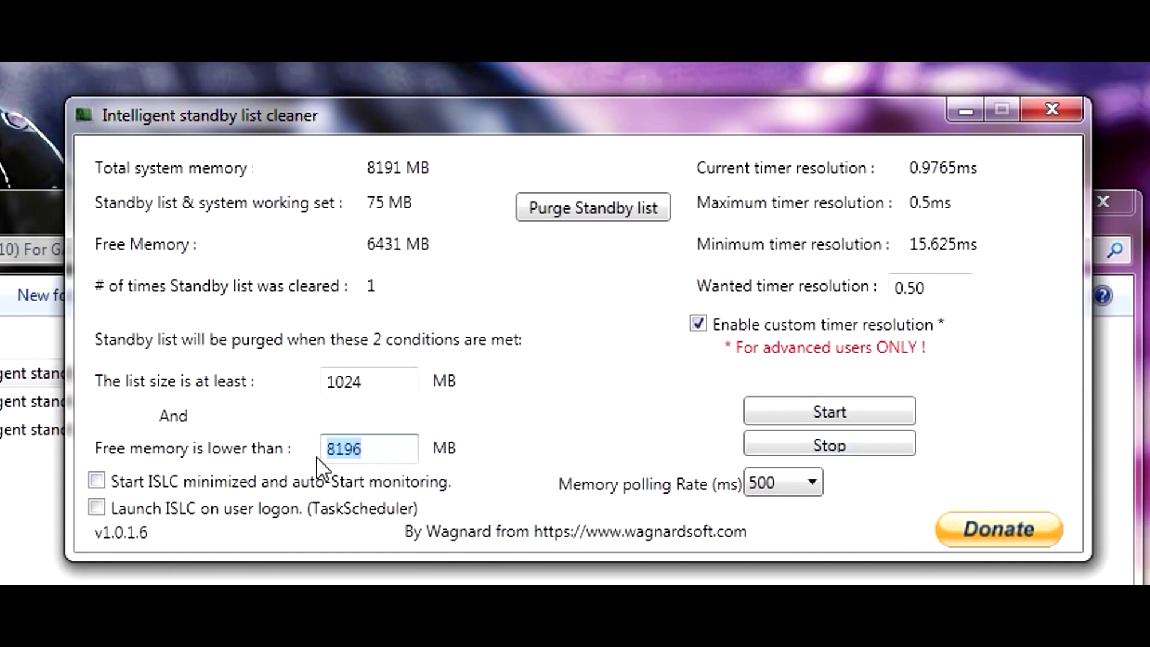
left_click(106, 476)
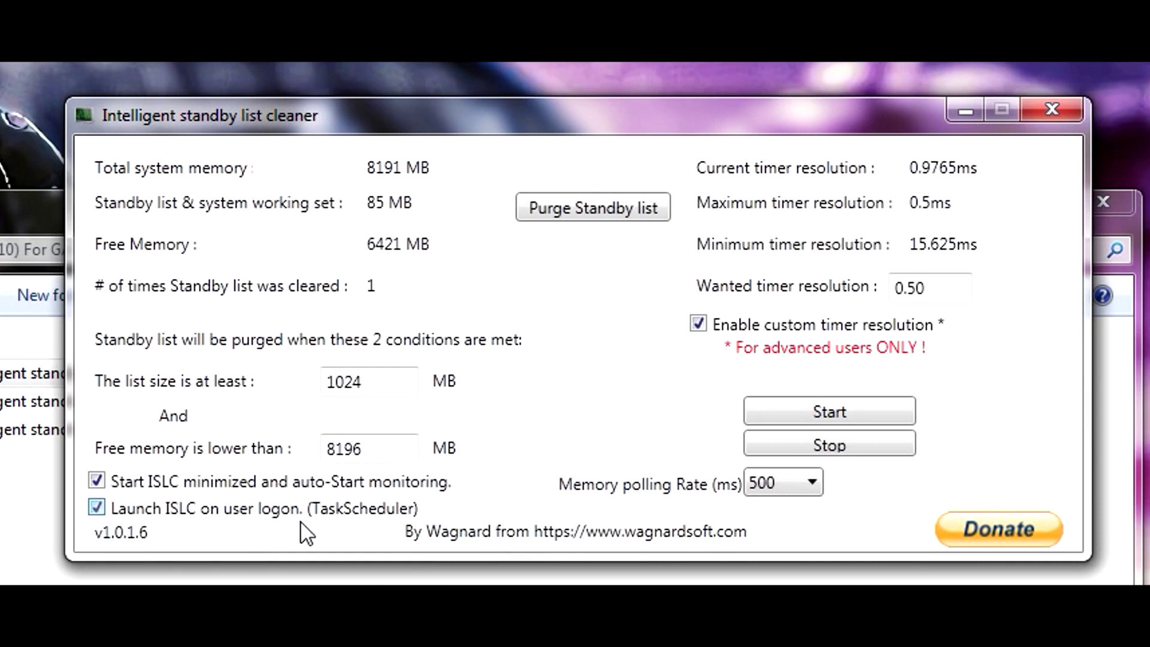
left_click(864, 415)
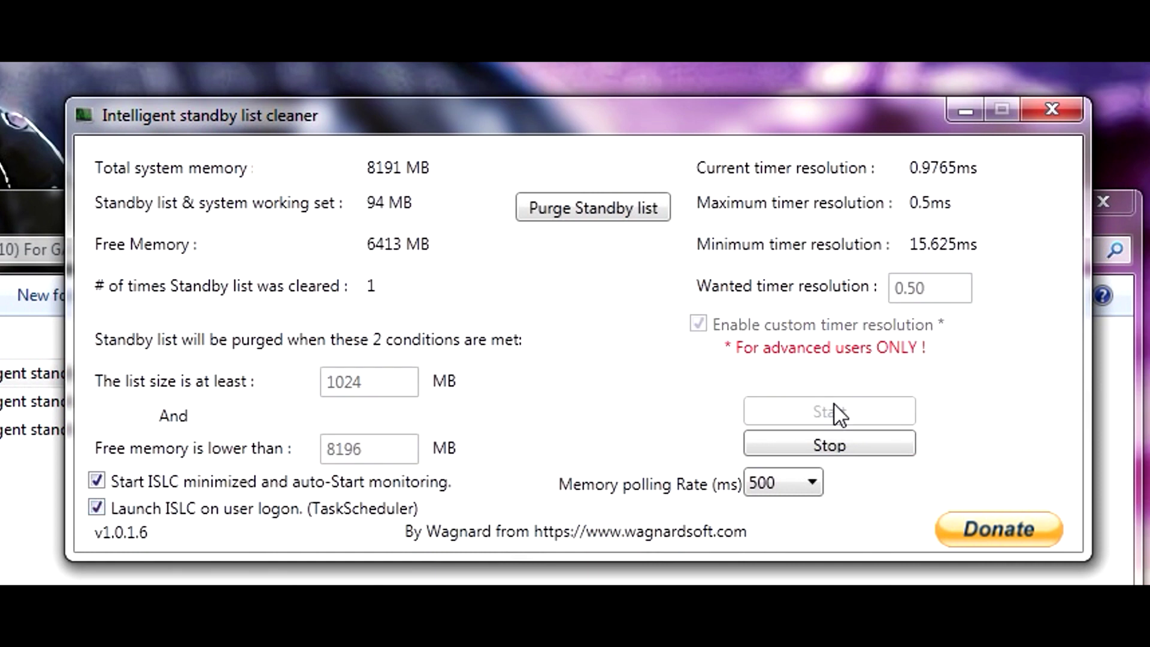
left_click(1052, 108)
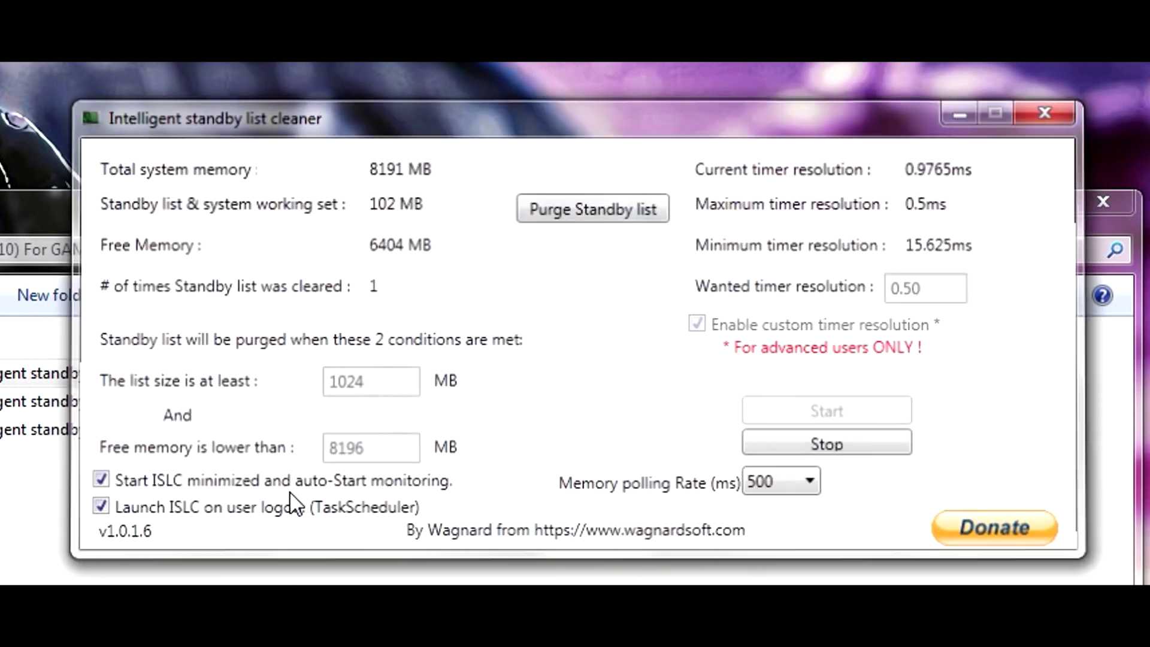
key("BackSpace")
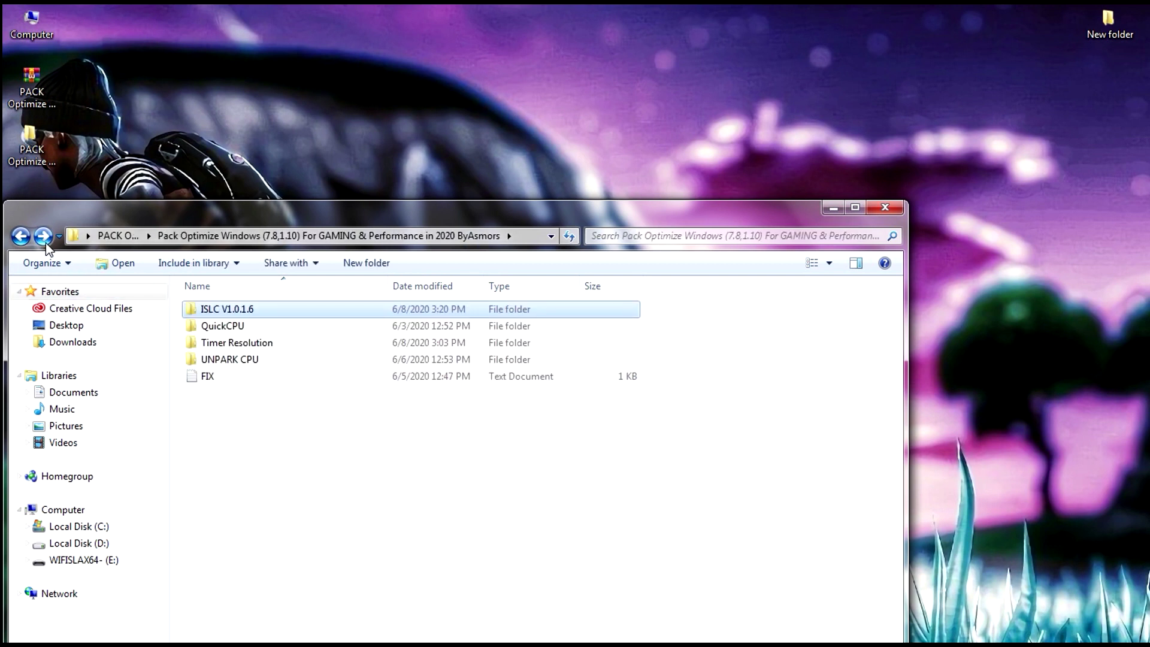
Launch the QuickCpuSetup-3.0.1.0 installer from the QuickCPU folder
left_click(262, 328)
double_click(258, 328)
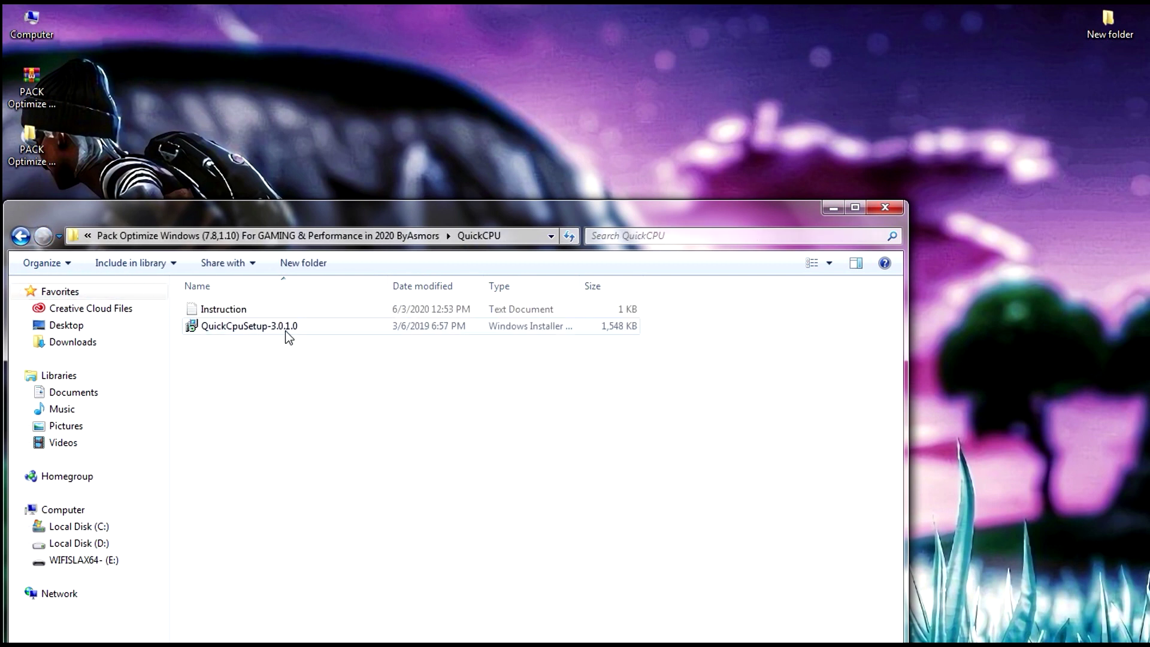
left_click(221, 329)
double_click(237, 330)
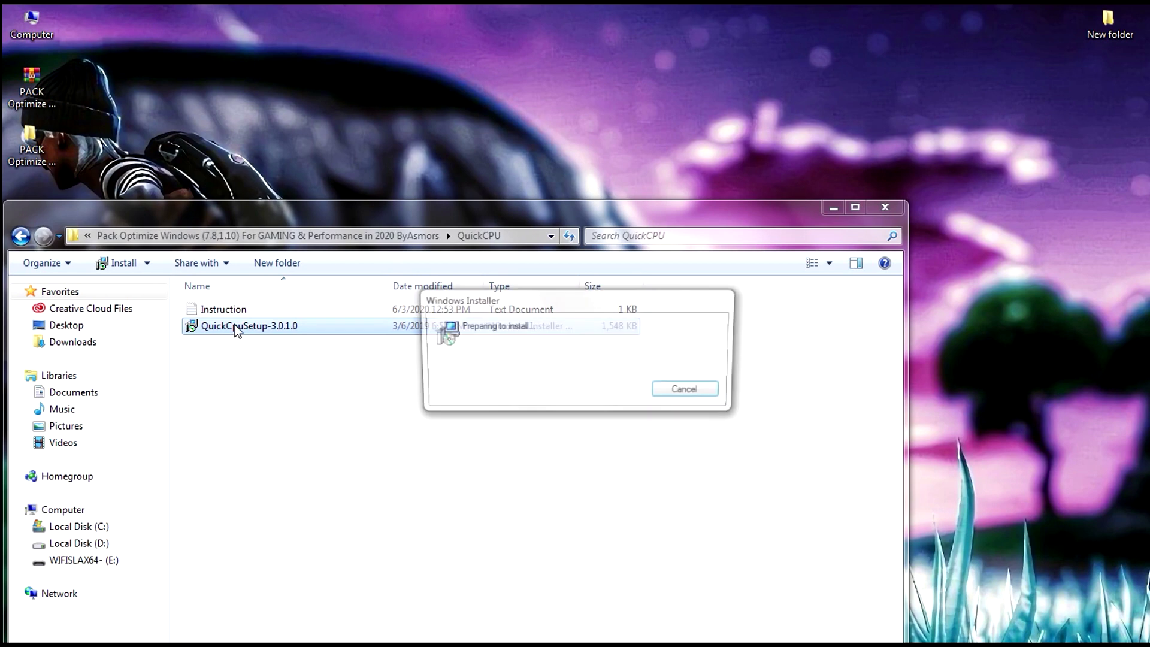
left_click(849, 208)
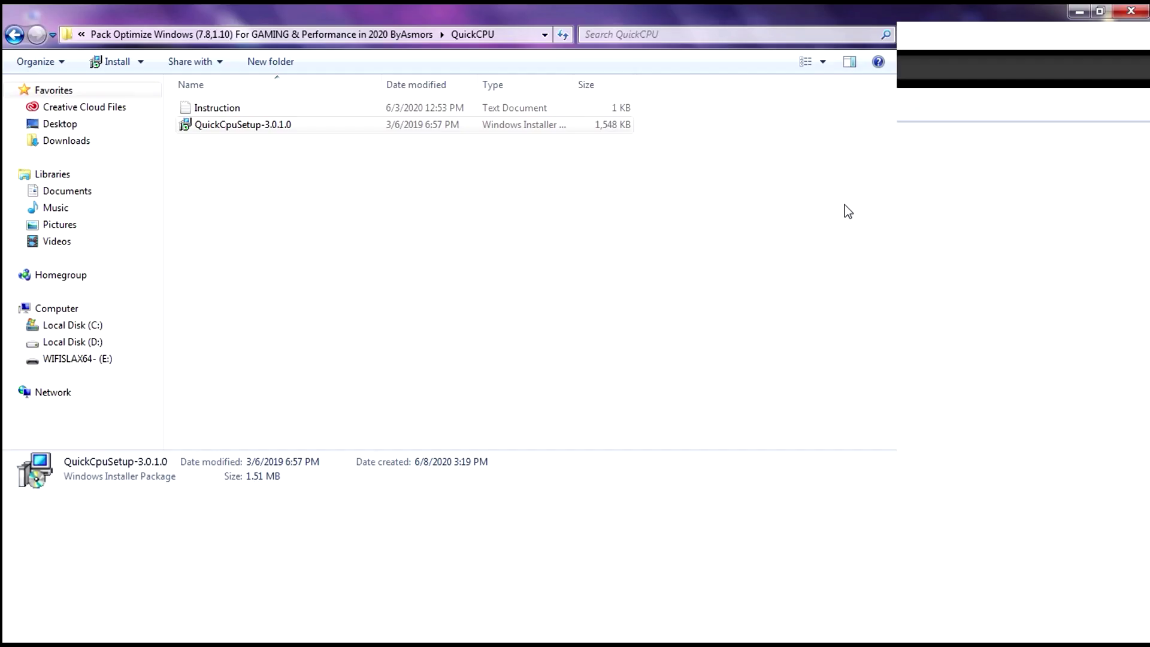
left_click(1078, 10)
Accept the license and install QuickCPU to C:\Program Files (x86)\QuickCPU\, launching it on finish
left_click(659, 482)
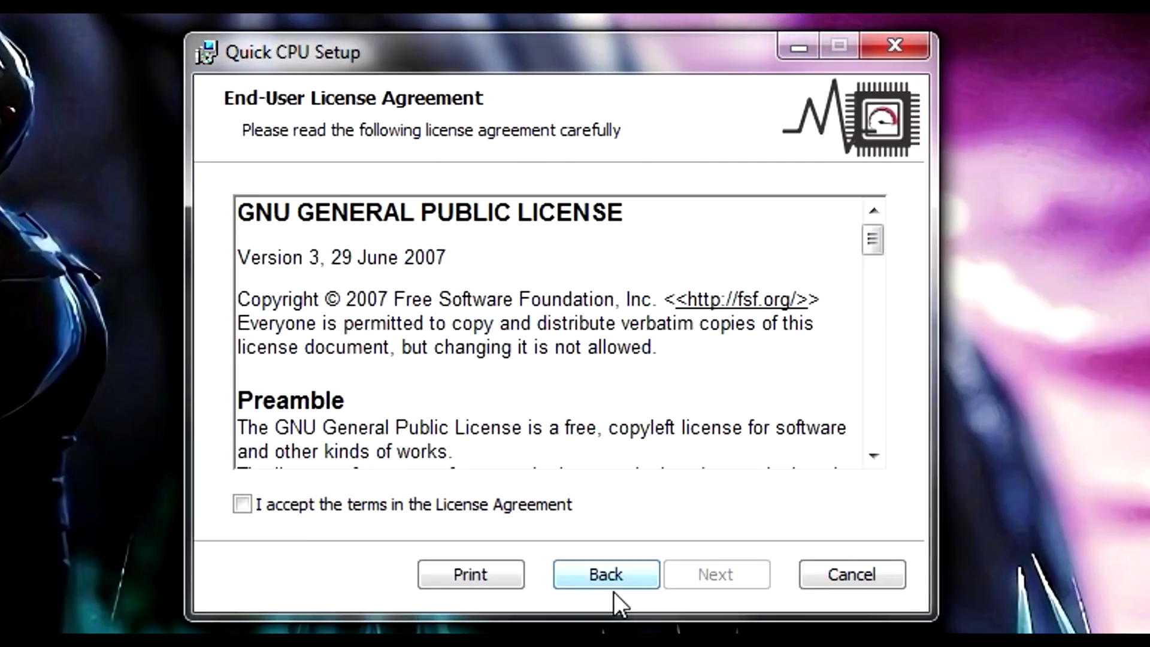
left_click(295, 502)
left_click(699, 573)
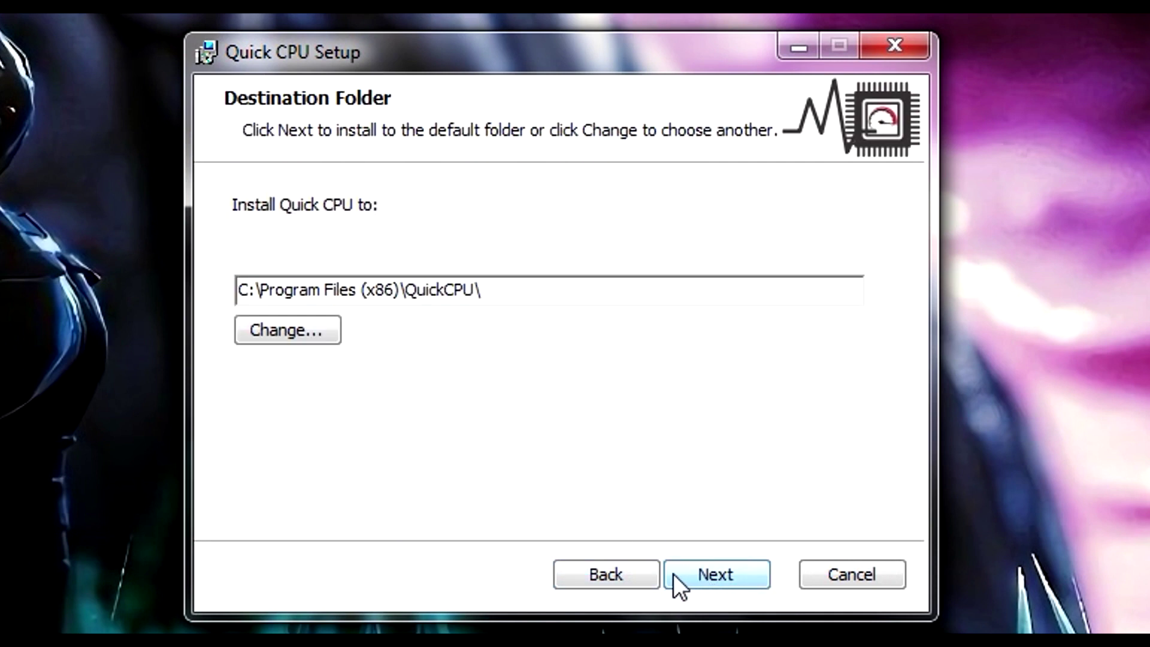
left_click(714, 572)
left_click(723, 568)
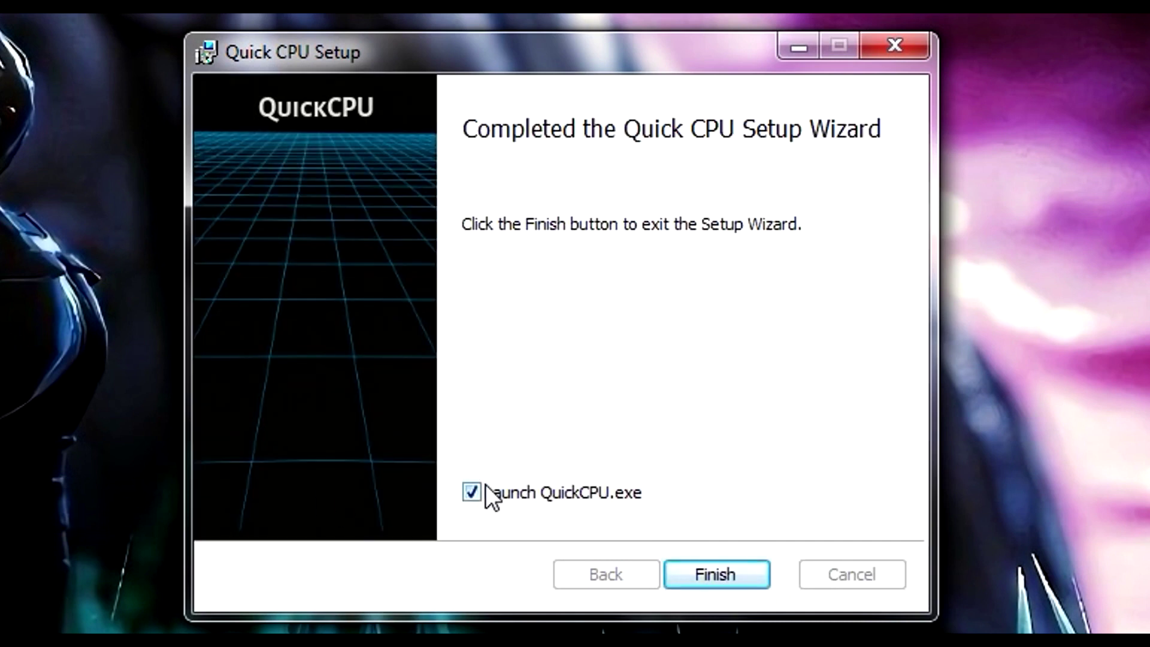
left_click(723, 579)
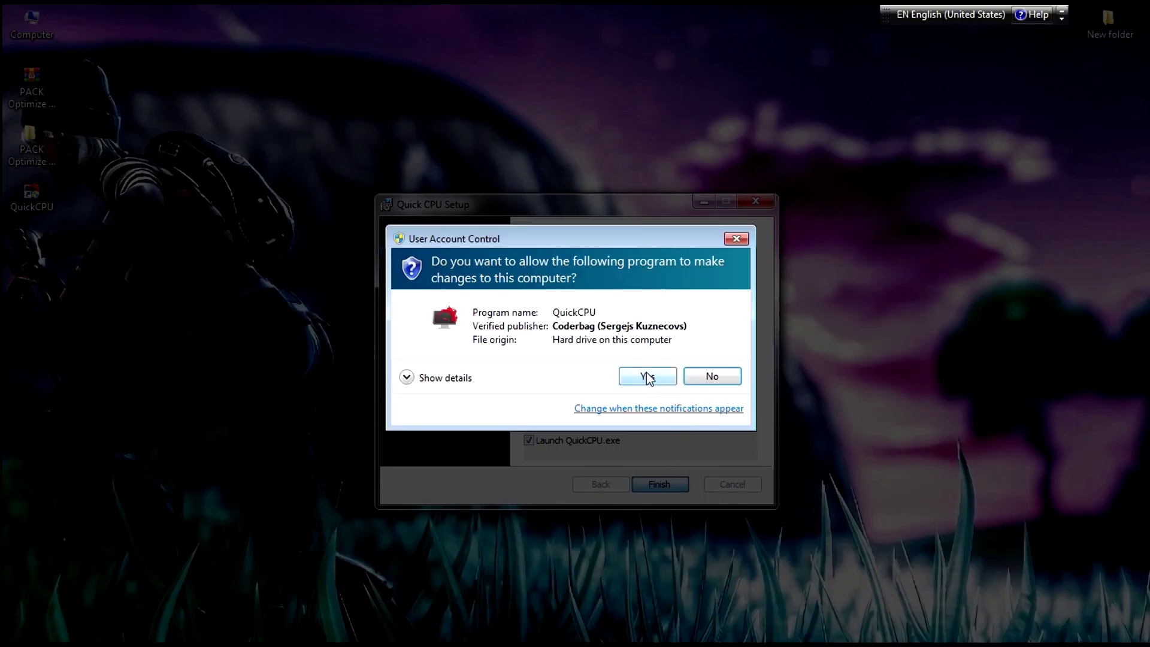
Grant QuickCPU admin rights and select the High performance power plan
left_click(646, 376)
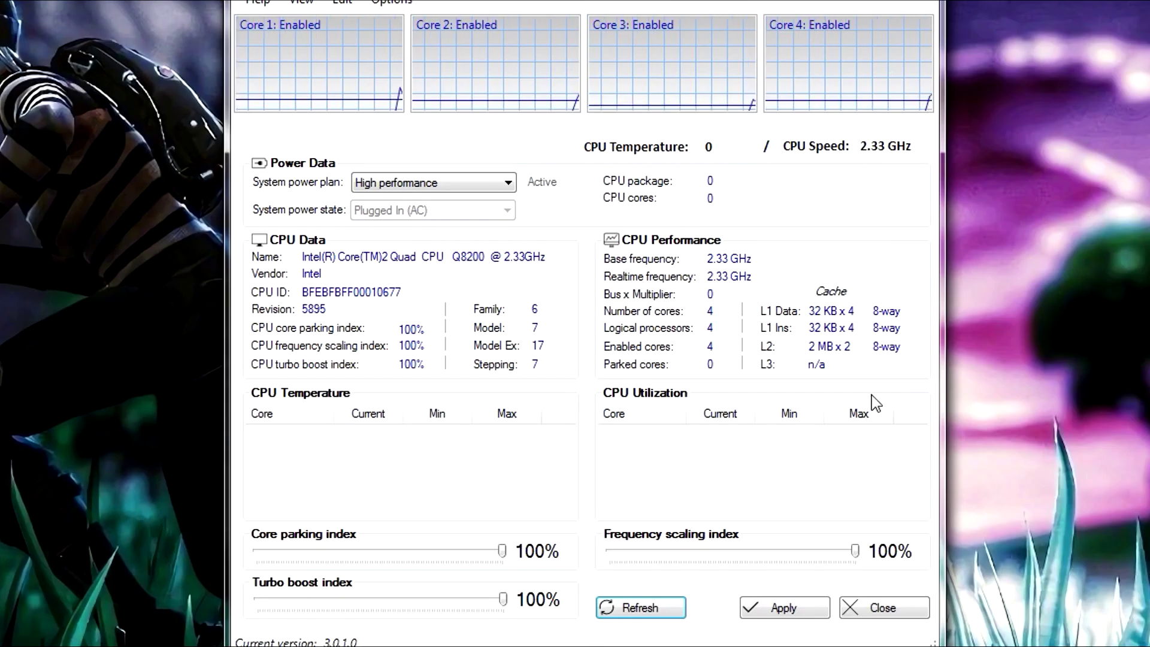
left_click_drag(500, 547, 403, 549)
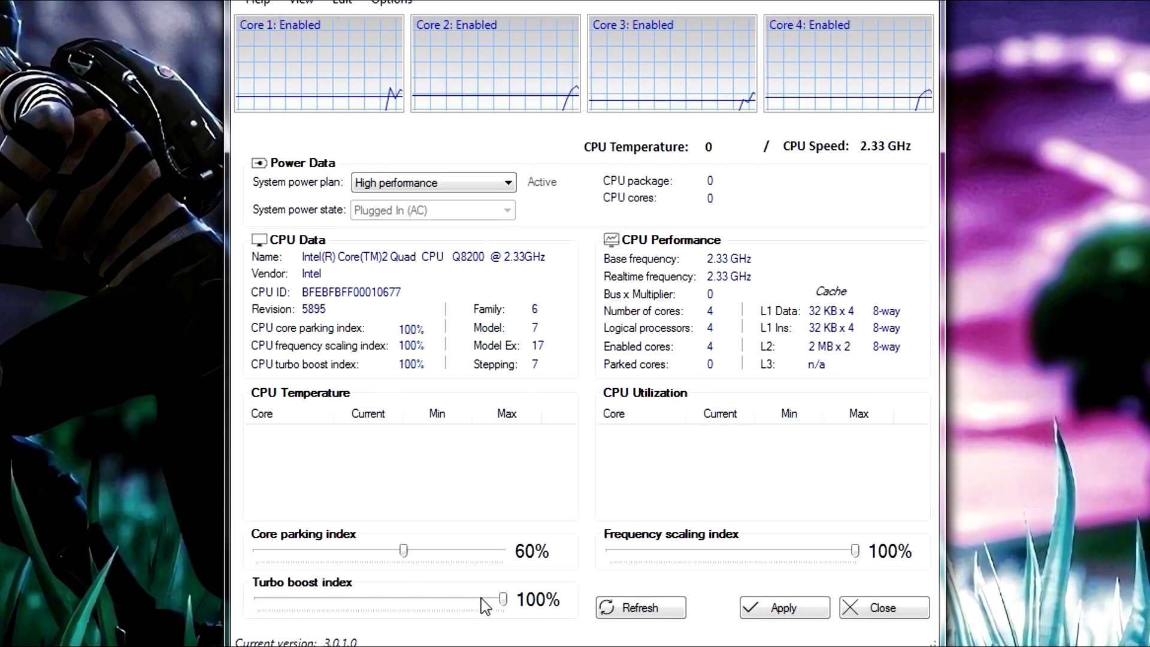
left_click_drag(503, 601, 418, 599)
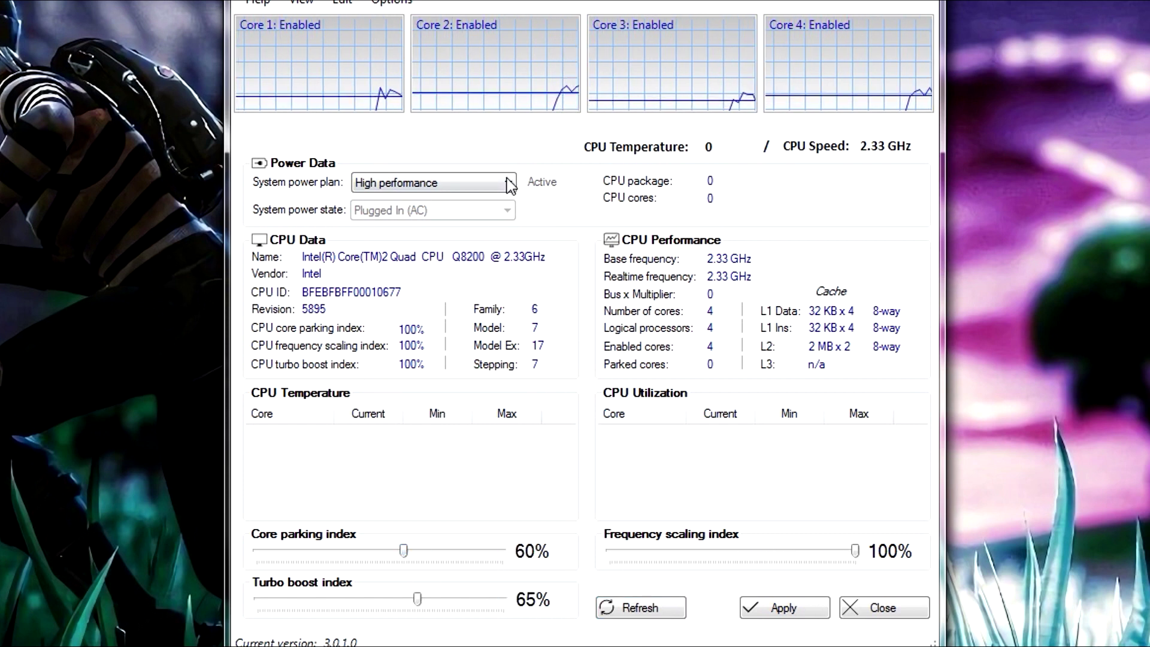
left_click(416, 191)
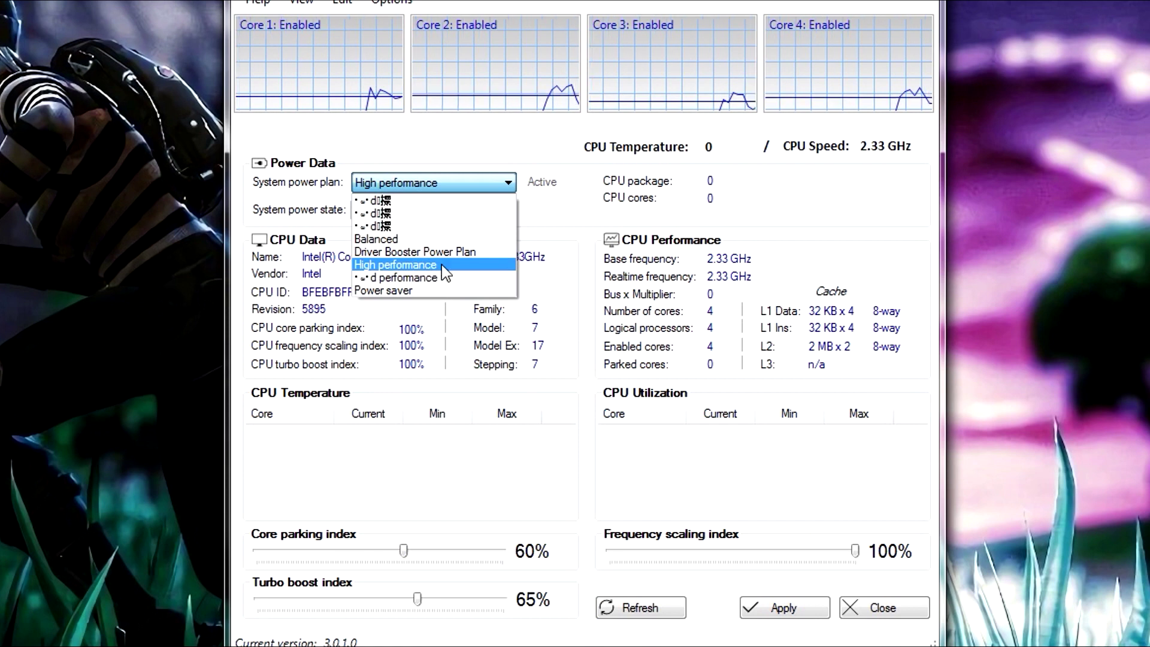
left_click(394, 262)
left_click(422, 177)
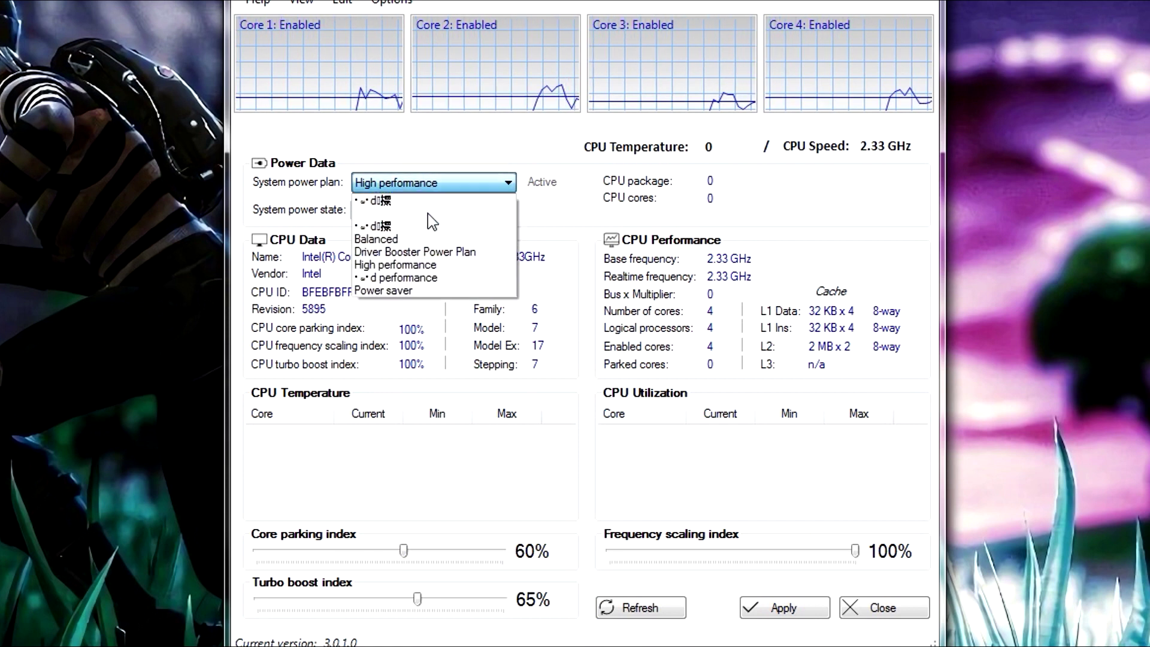
left_click(429, 269)
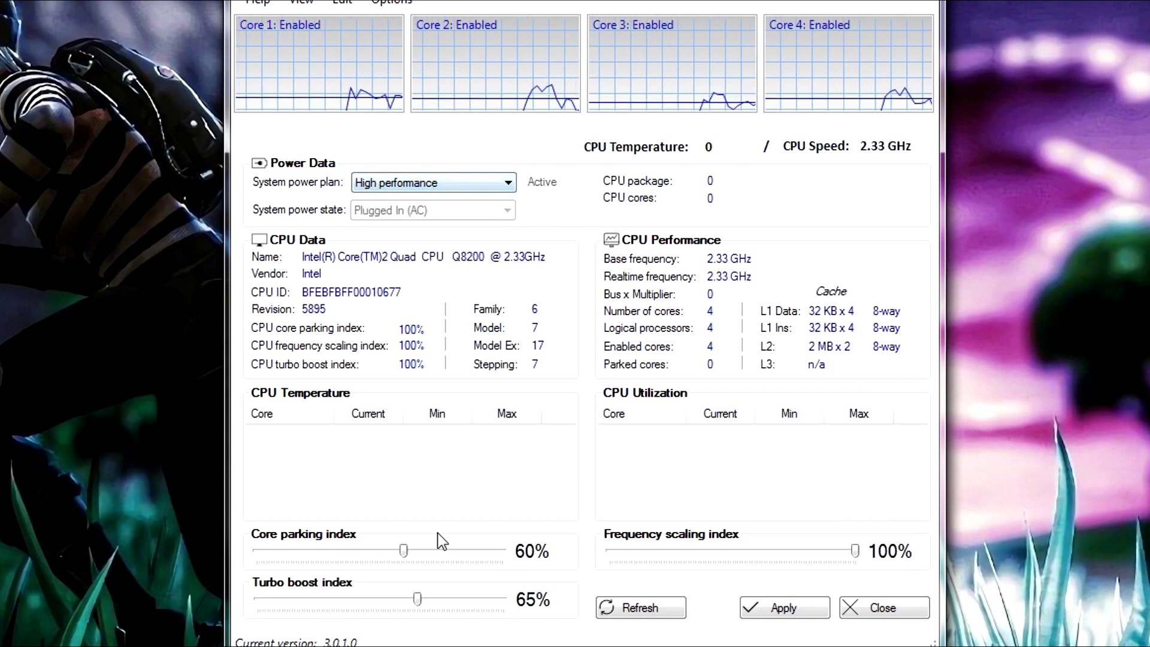
Raise core parking and turbo boost indexes to 100% and apply the CPU settings
left_click(400, 549)
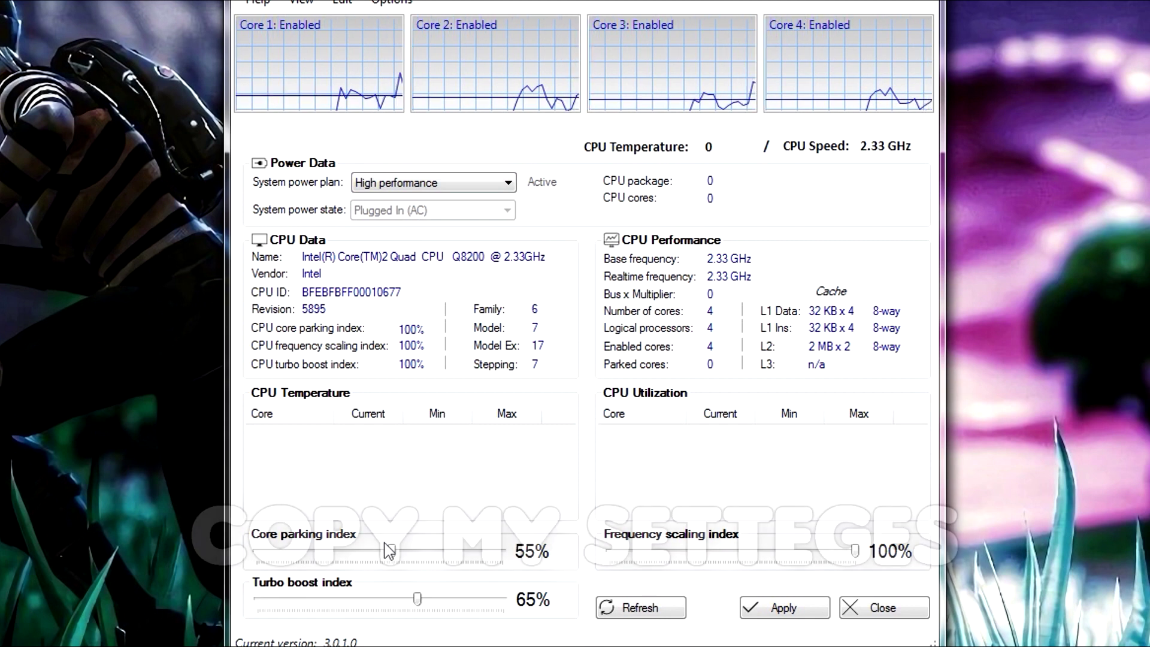
left_click_drag(418, 599, 509, 599)
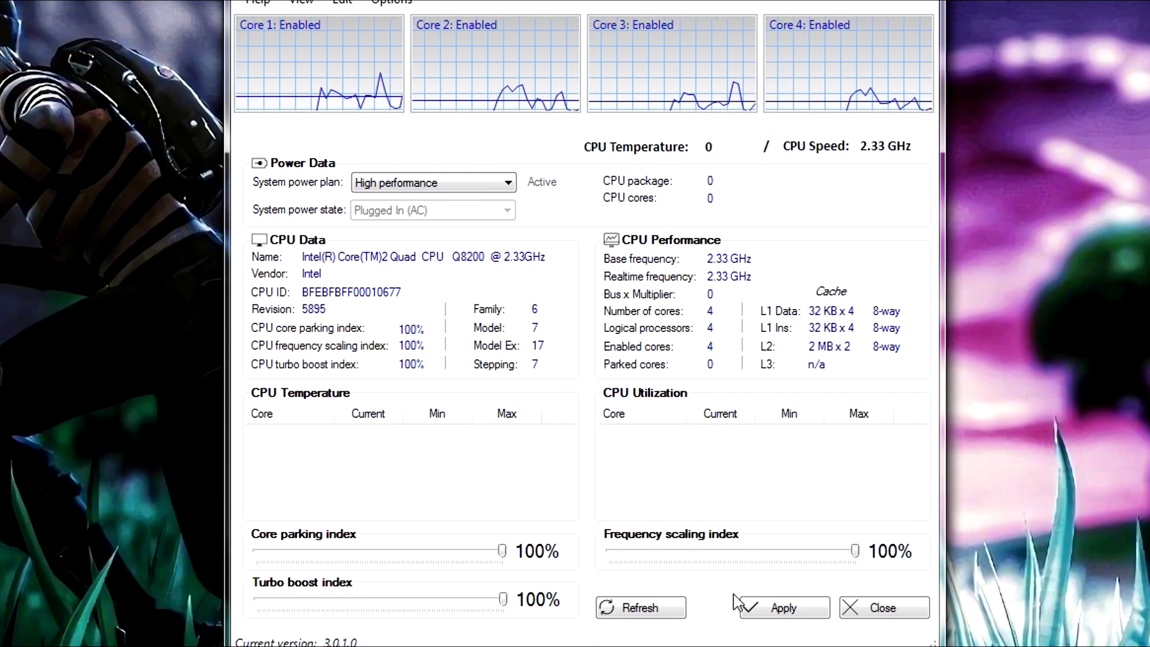
left_click(785, 614)
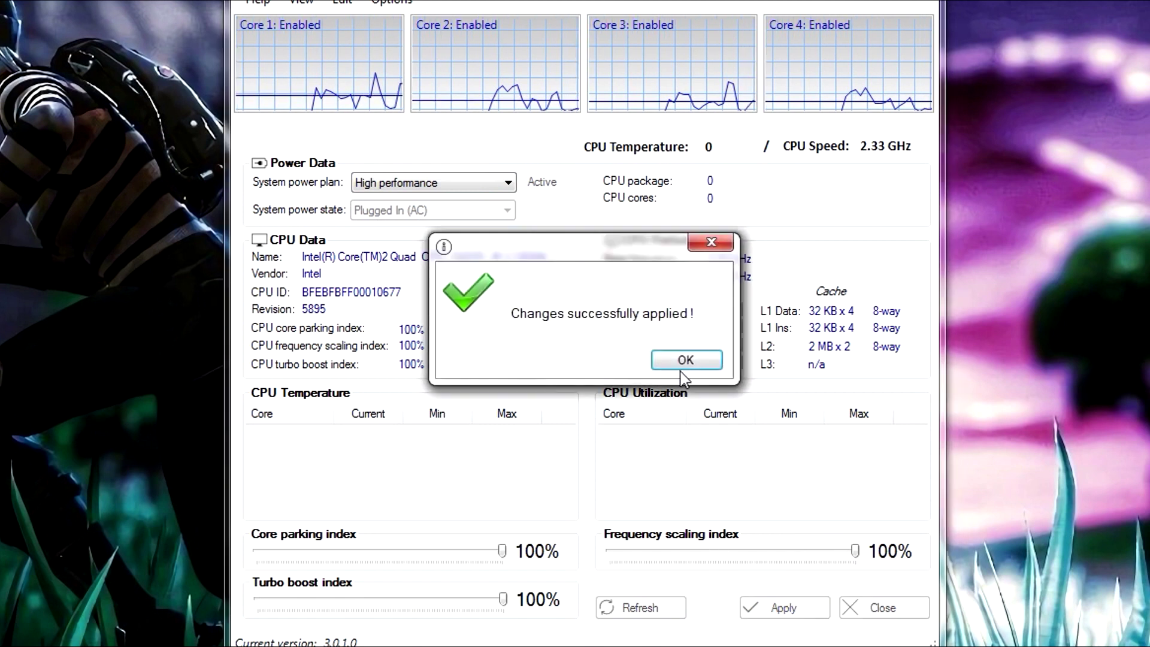
left_click(681, 361)
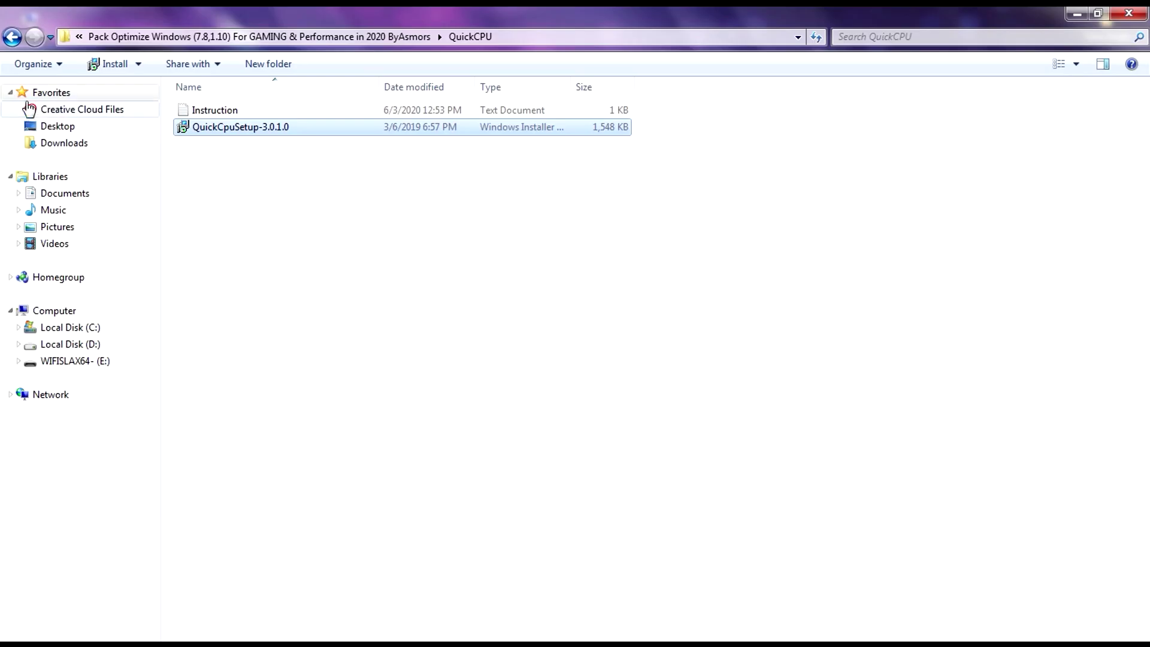
Send a TimerResolution shortcut to the desktop from the Timer Resolution folder
left_click(12, 37)
double_click(231, 148)
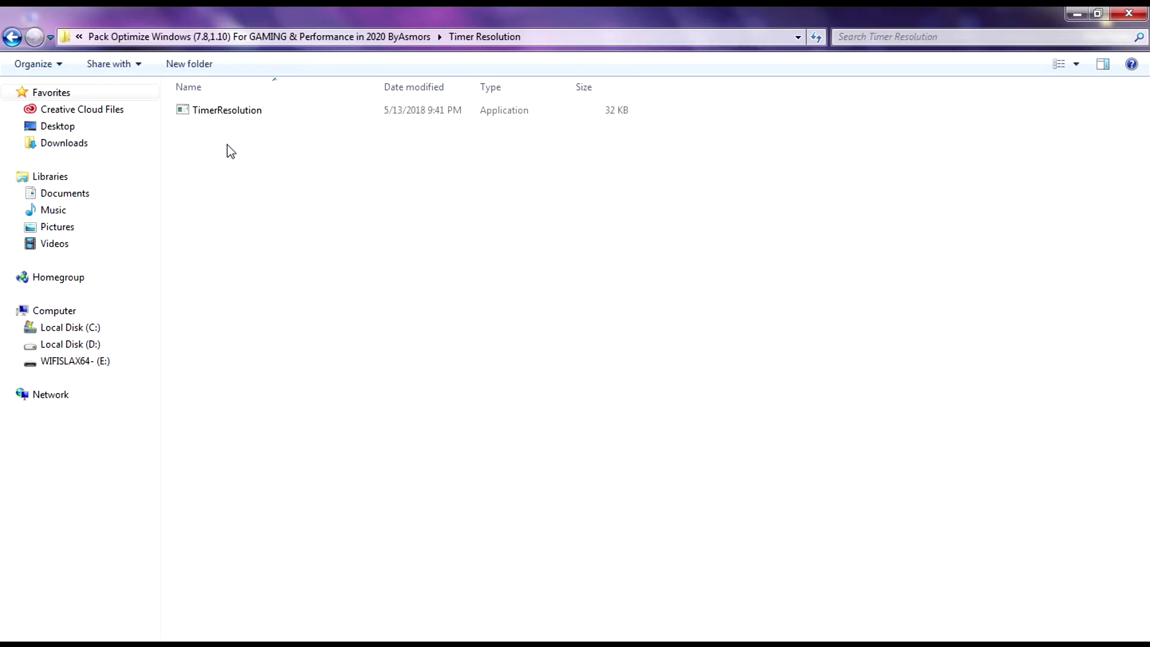
left_click_drag(221, 8, 507, 150)
right_click(498, 251)
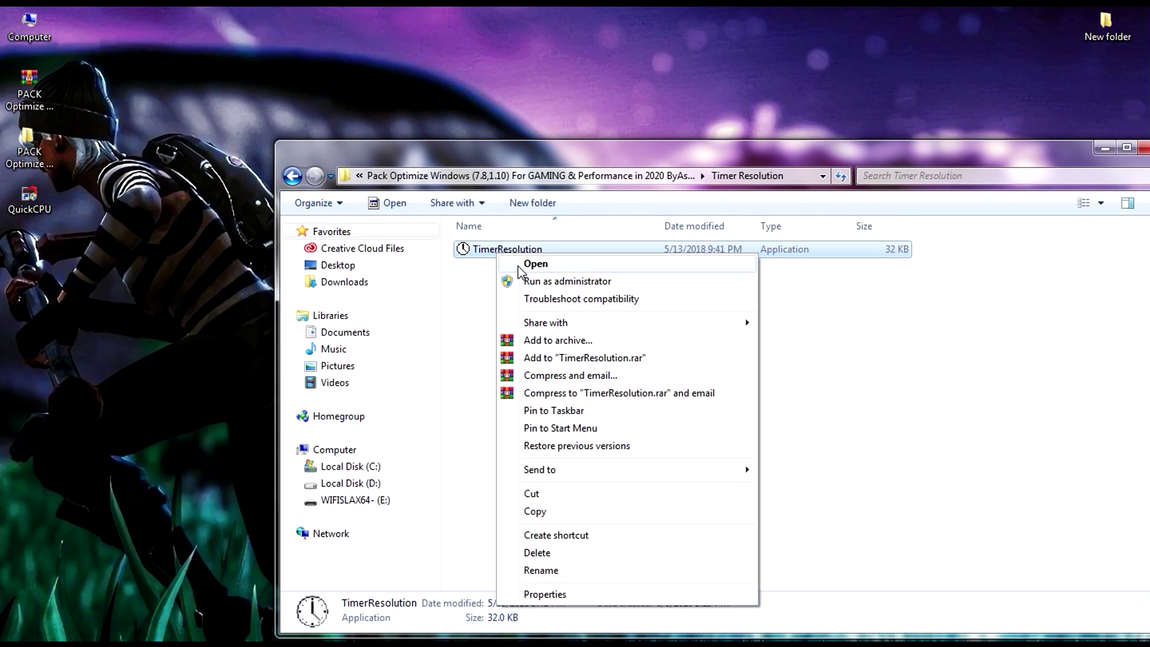
mouse_move(606, 470)
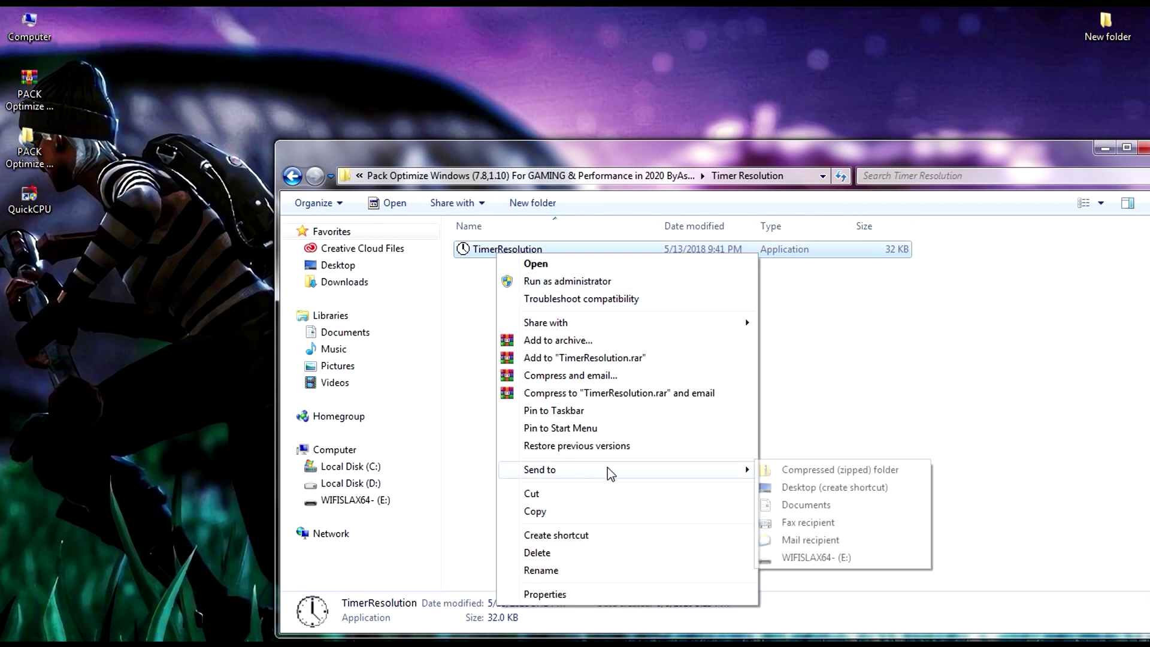
left_click(786, 487)
Run TimerResolution from its desktop shortcut to confirm 0.488 ms, then open the UNPARK CPU folder
left_click(26, 256)
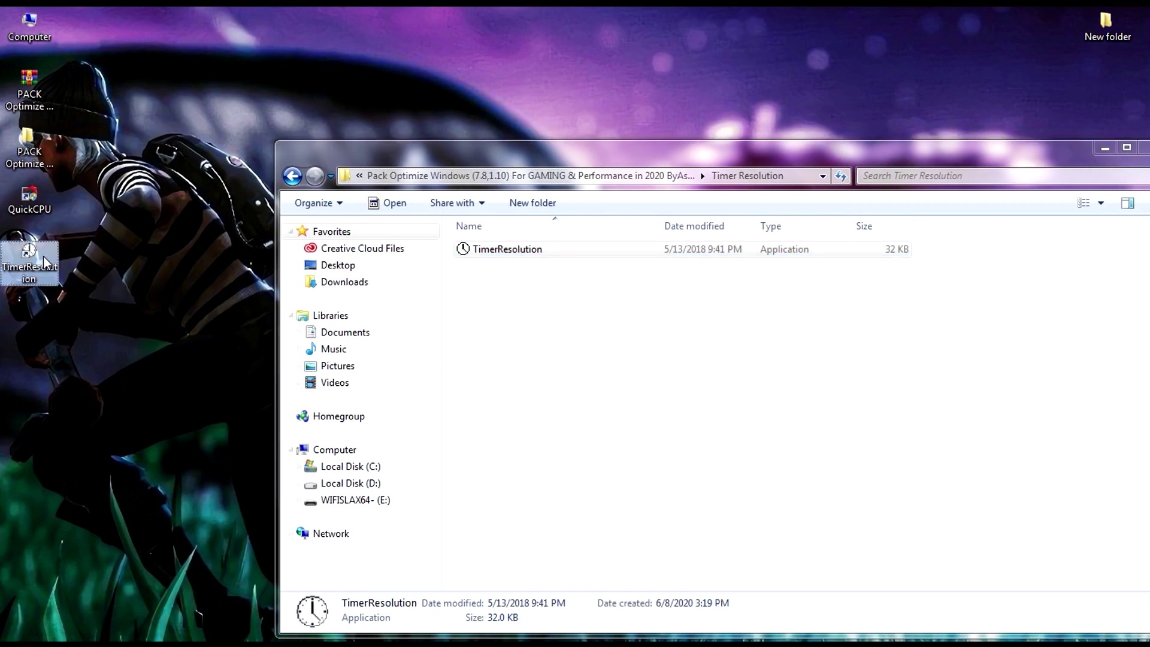
double_click(11, 265)
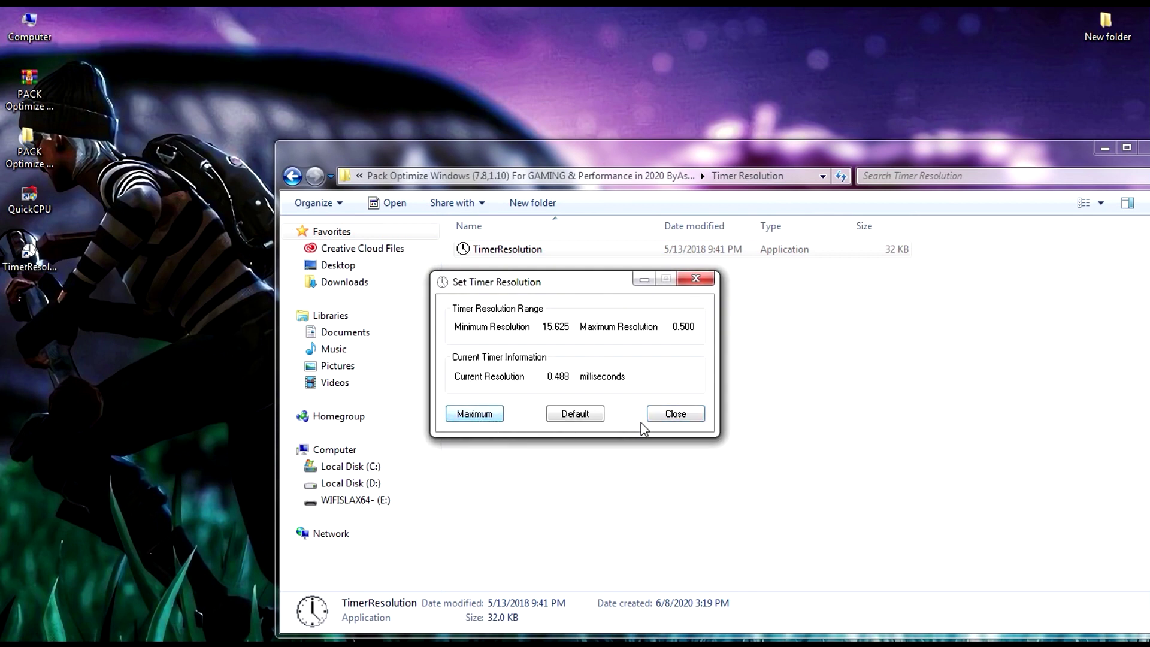
left_click(682, 415)
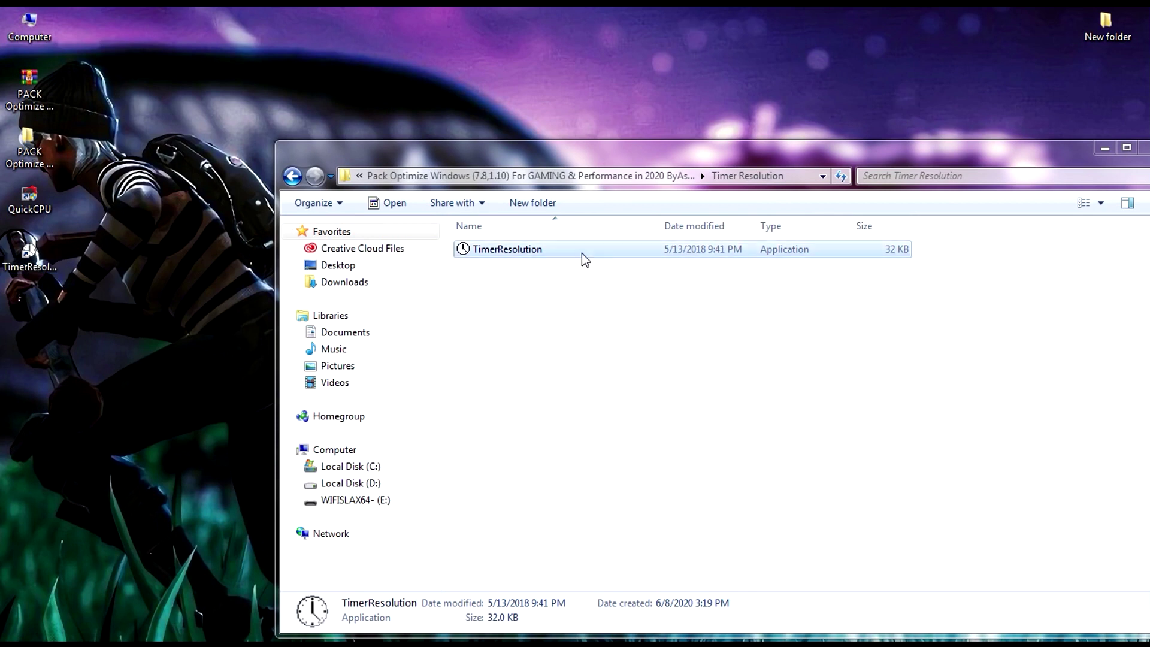
left_click(291, 176)
double_click(481, 299)
Launch UnparkCPU with admin approval and choose the High performance power plan
left_click(487, 255)
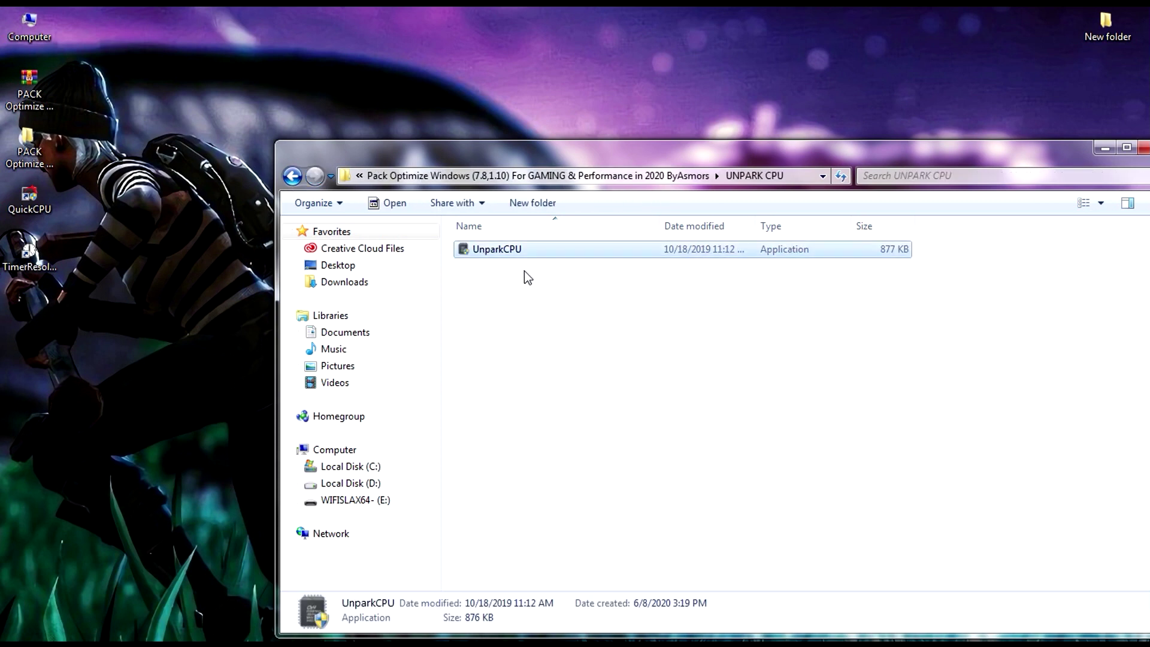
double_click(473, 249)
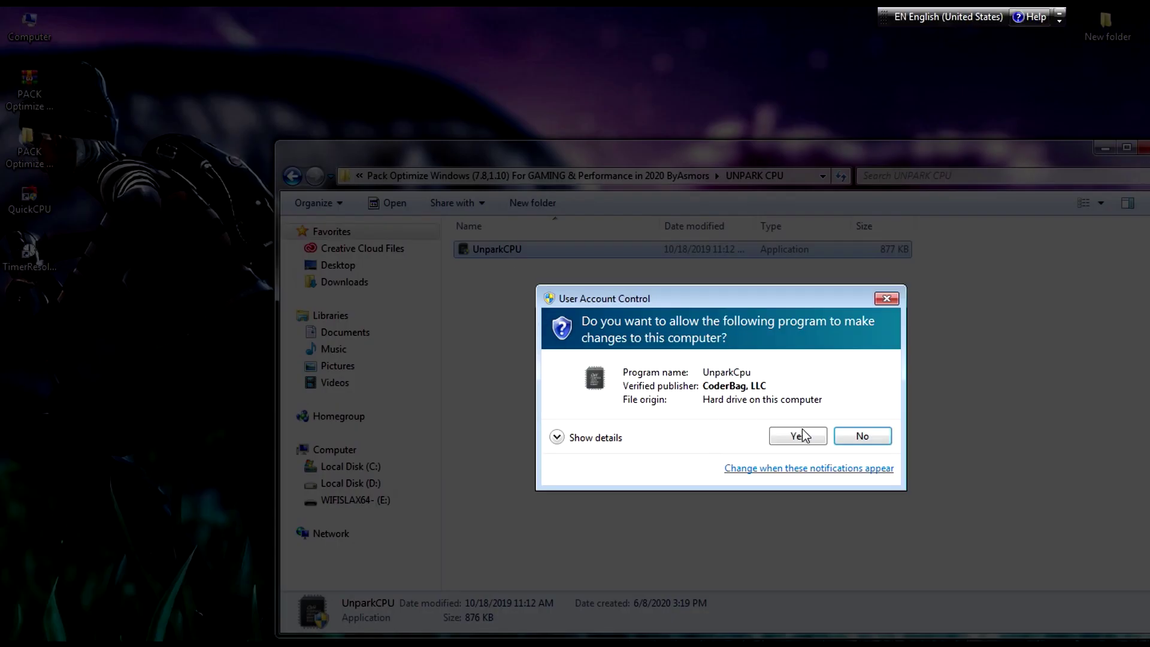
key("Return")
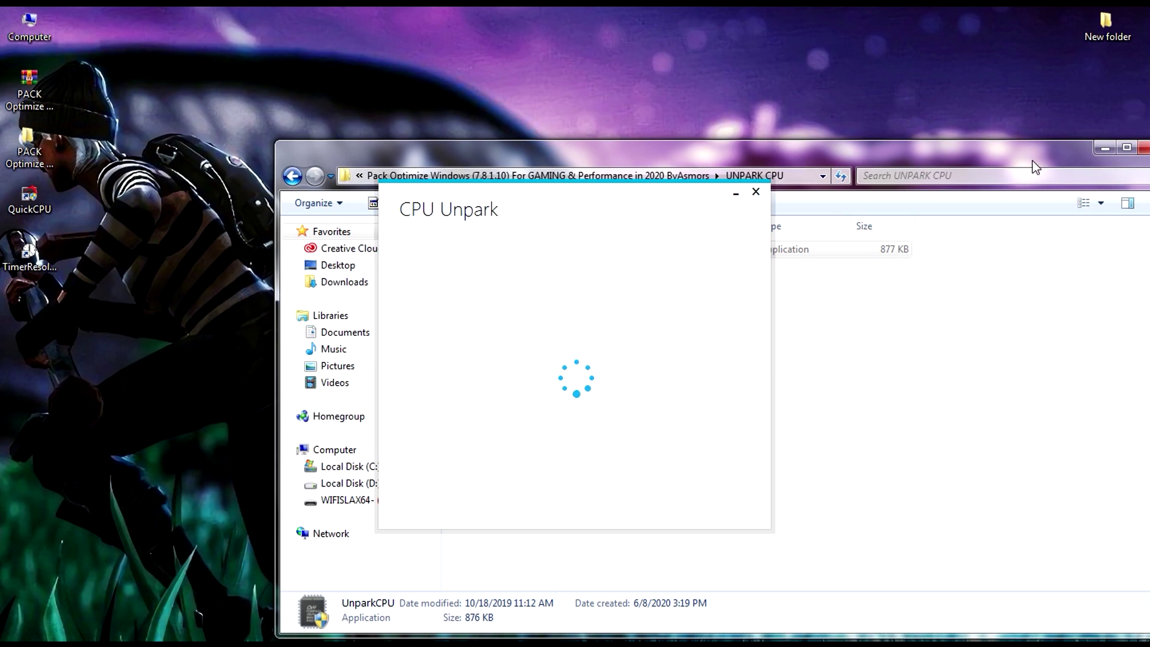
left_click(1106, 148)
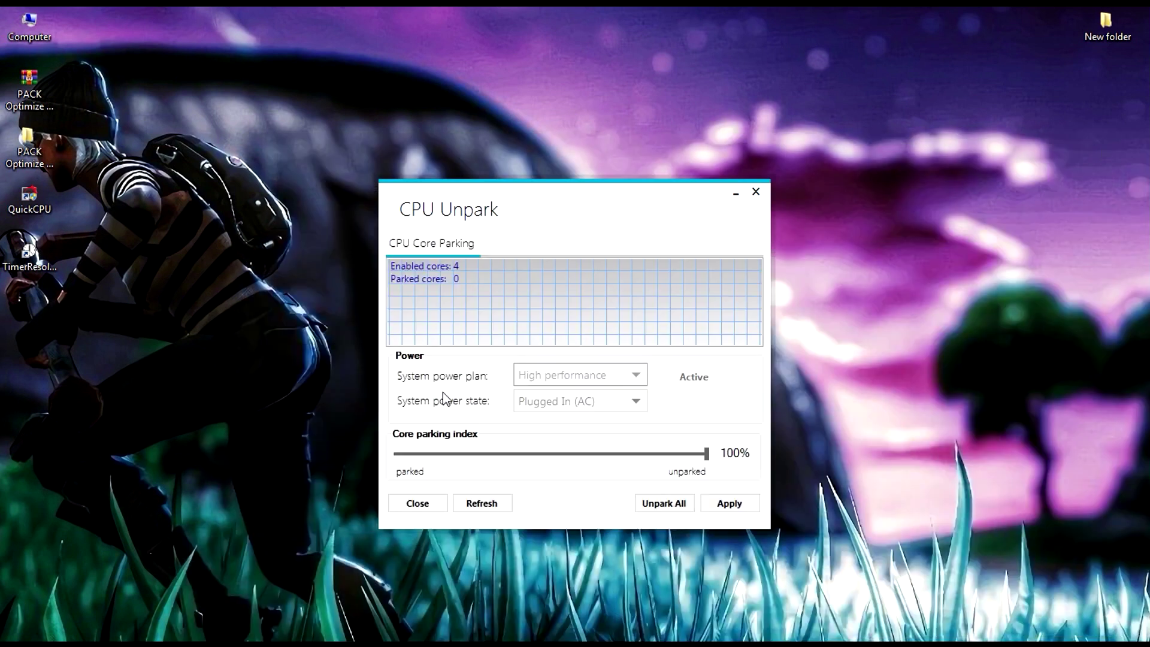
left_click(562, 377)
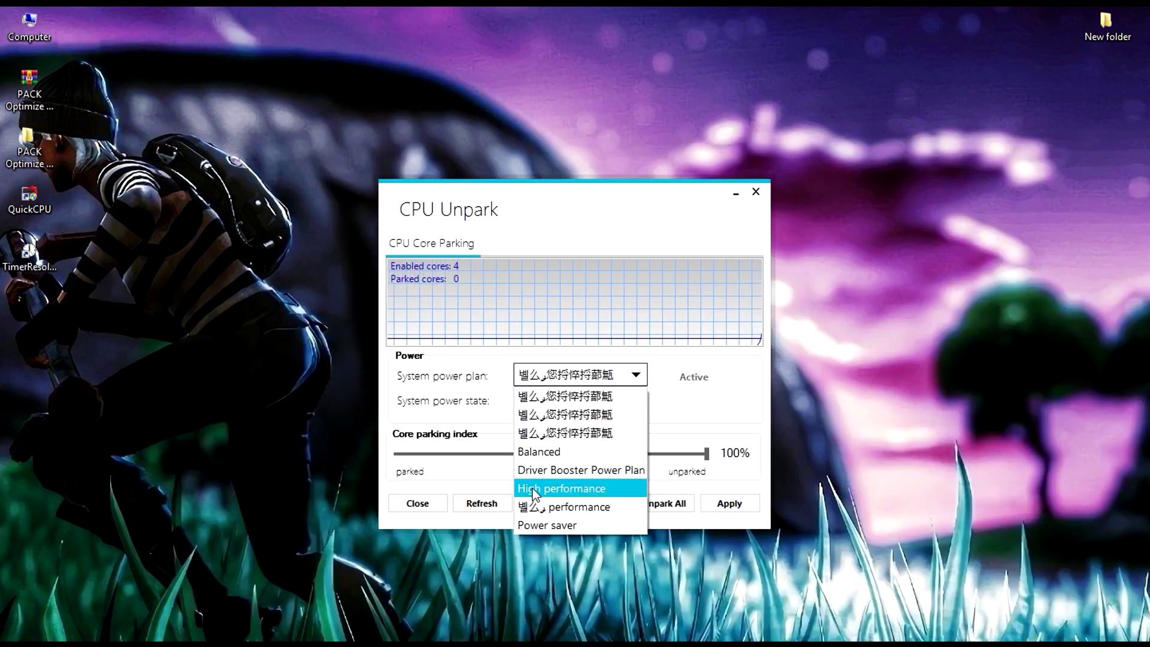
left_click(534, 489)
Keep the core parking index at 100%, unpark all four cores, apply, and close CPU Unpark
left_click_drag(709, 453, 763, 467)
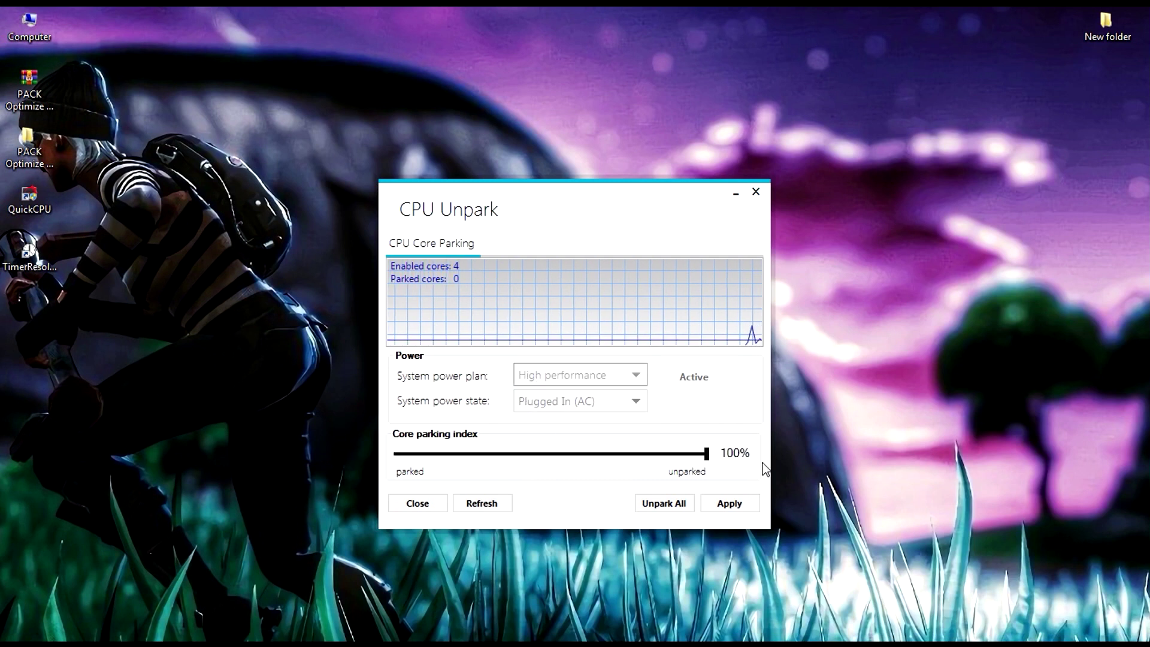
left_click(645, 505)
left_click(672, 402)
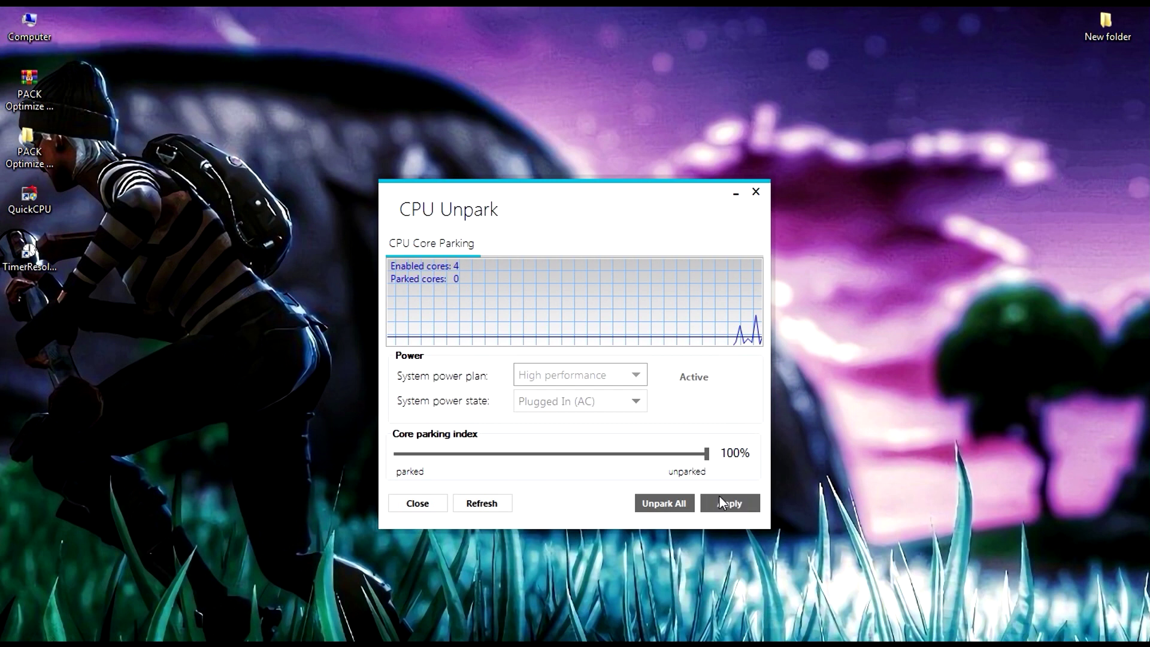
left_click(717, 497)
left_click(678, 402)
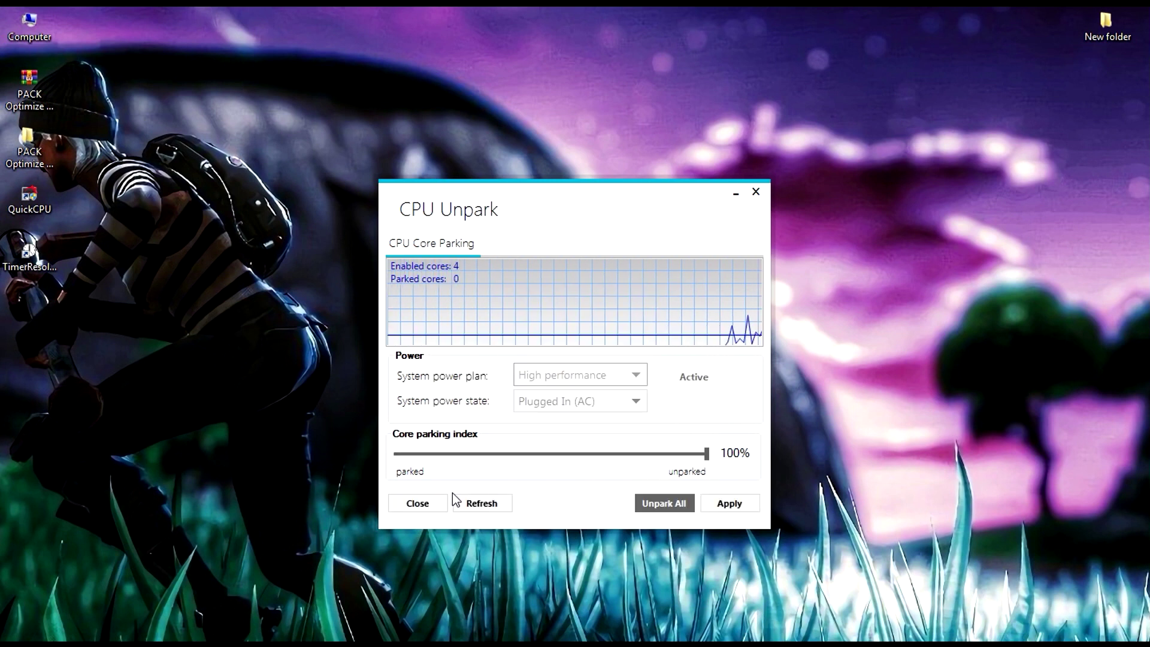
left_click(756, 192)
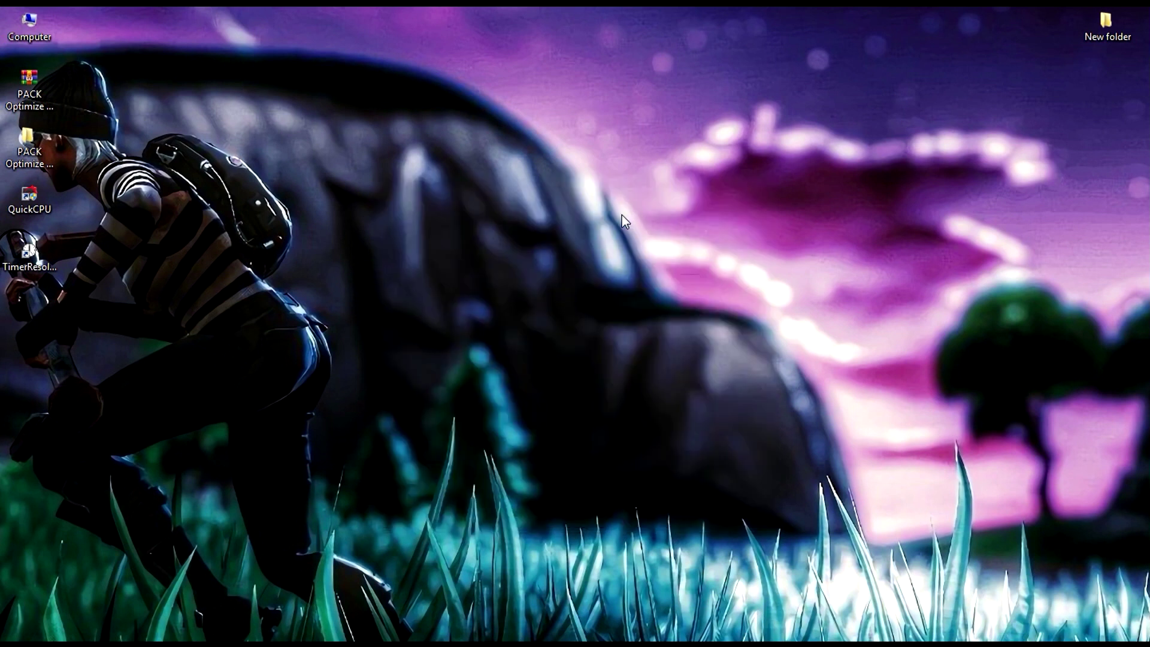
Open the FIX notes file inside the PACK Optimize > Pack Optimize Windows folder
right_click(401, 273)
left_click(450, 314)
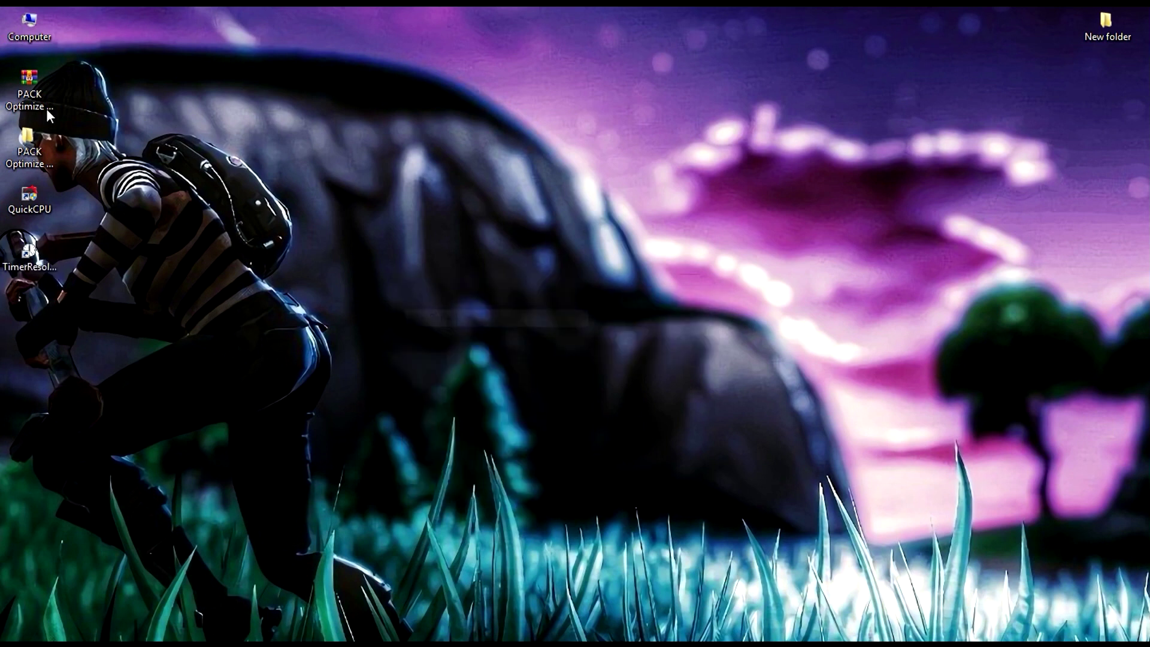
double_click(20, 146)
double_click(233, 116)
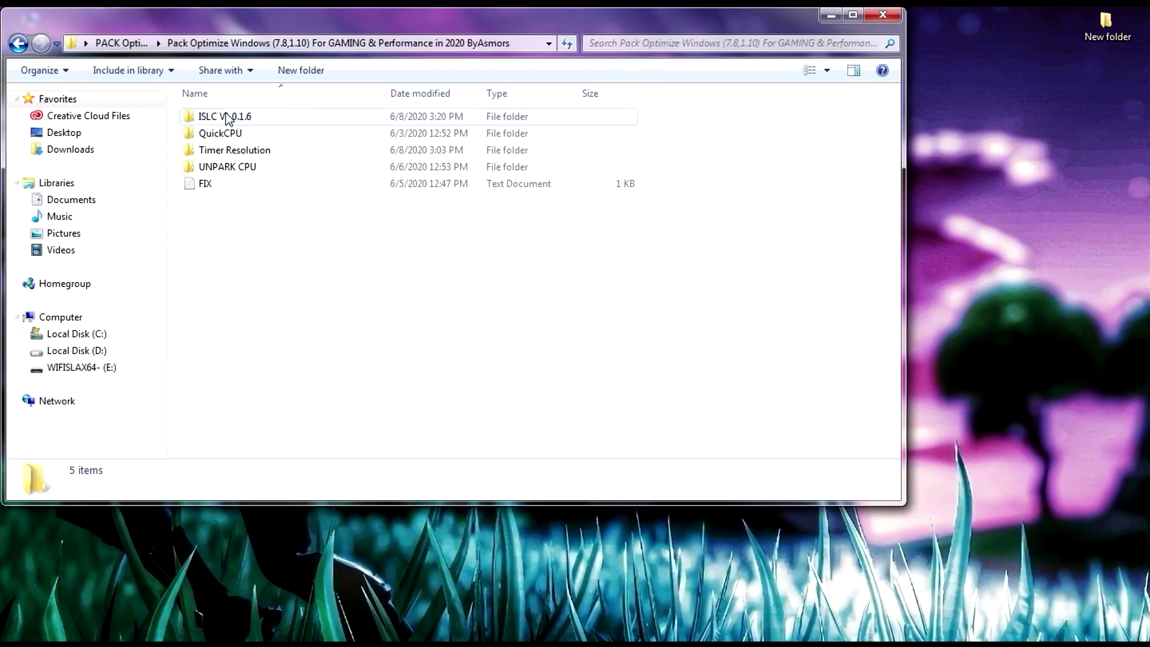
left_click_drag(291, 20, 497, 83)
double_click(418, 249)
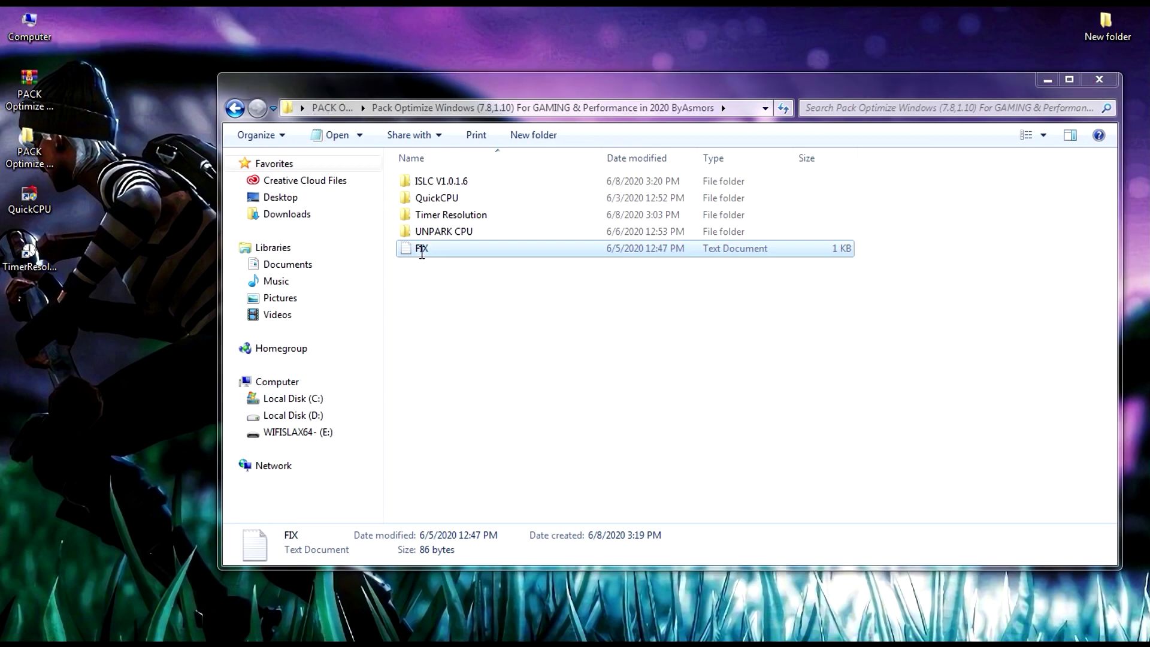
left_click_drag(371, 30, 485, 140)
Copy %TEMP% from the FIX notes and run it from the Run dialog
mouse_move(459, 252)
left_mouse_down()
mouse_move(355, 175)
mouse_move(449, 247)
left_mouse_up()
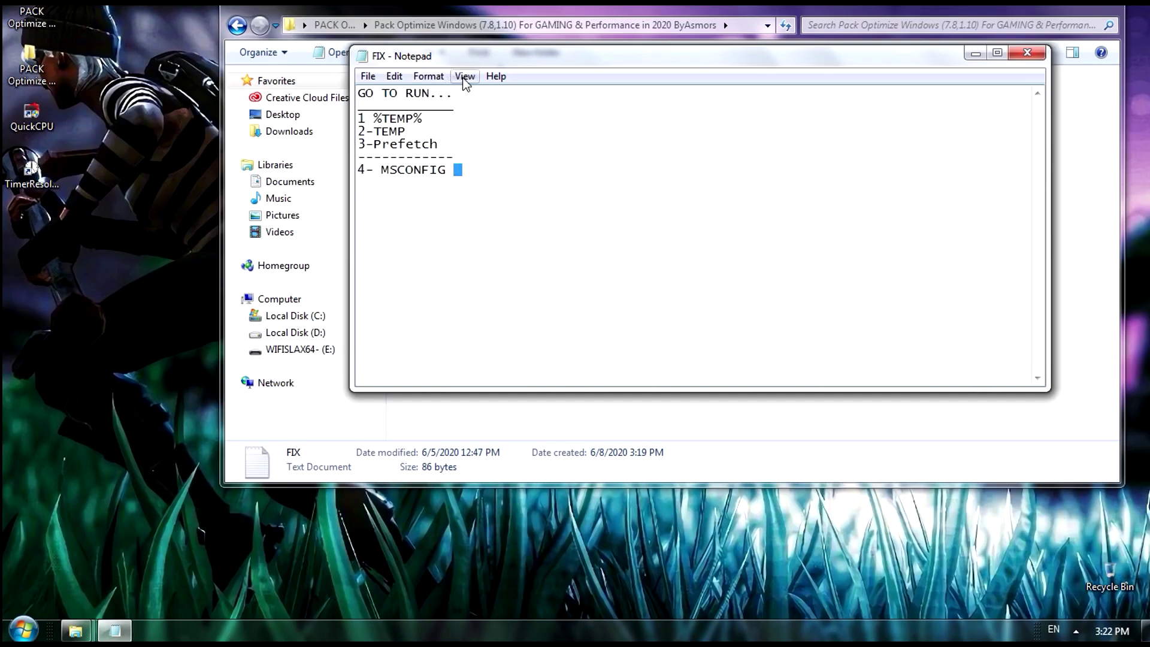
left_click_drag(463, 93, 397, 94)
left_click(459, 136)
right_click(374, 120)
left_click(407, 167)
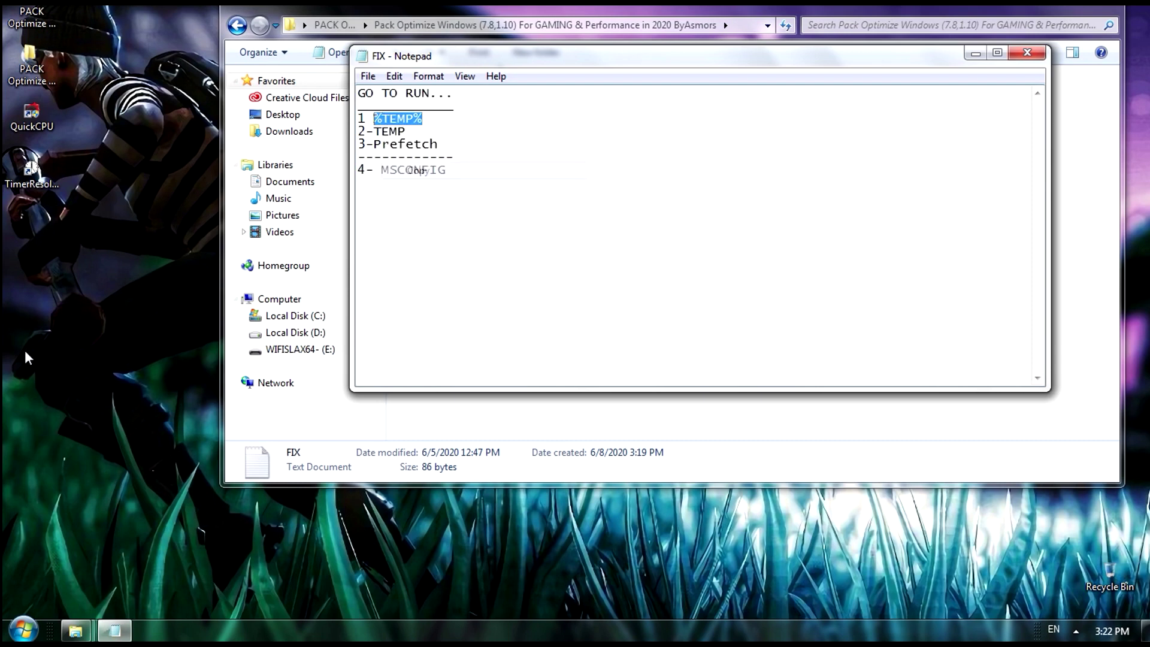
left_click(24, 629)
type("run")
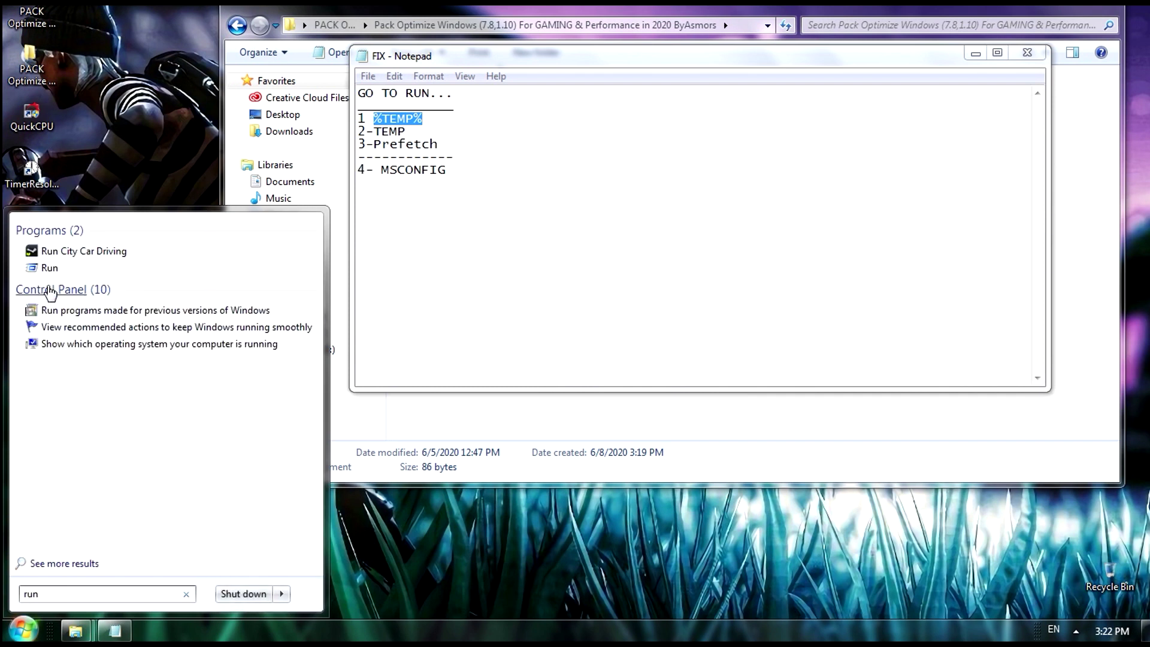
left_click(53, 265)
key("BackSpace")
right_click(117, 542)
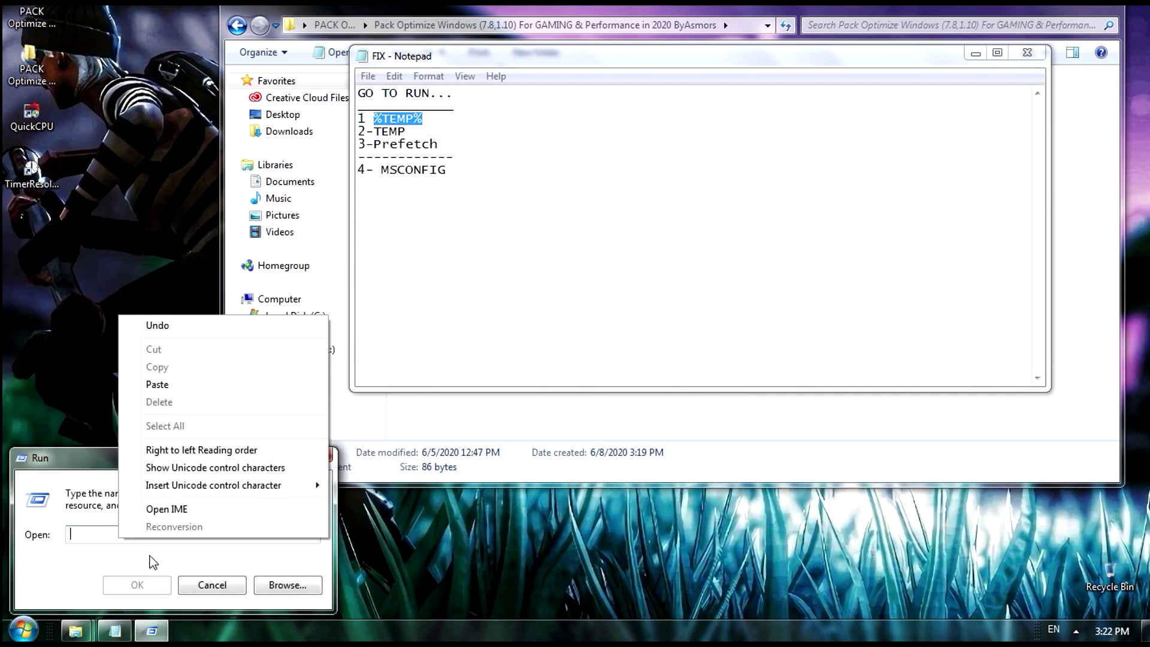
left_click(197, 386)
left_click(138, 585)
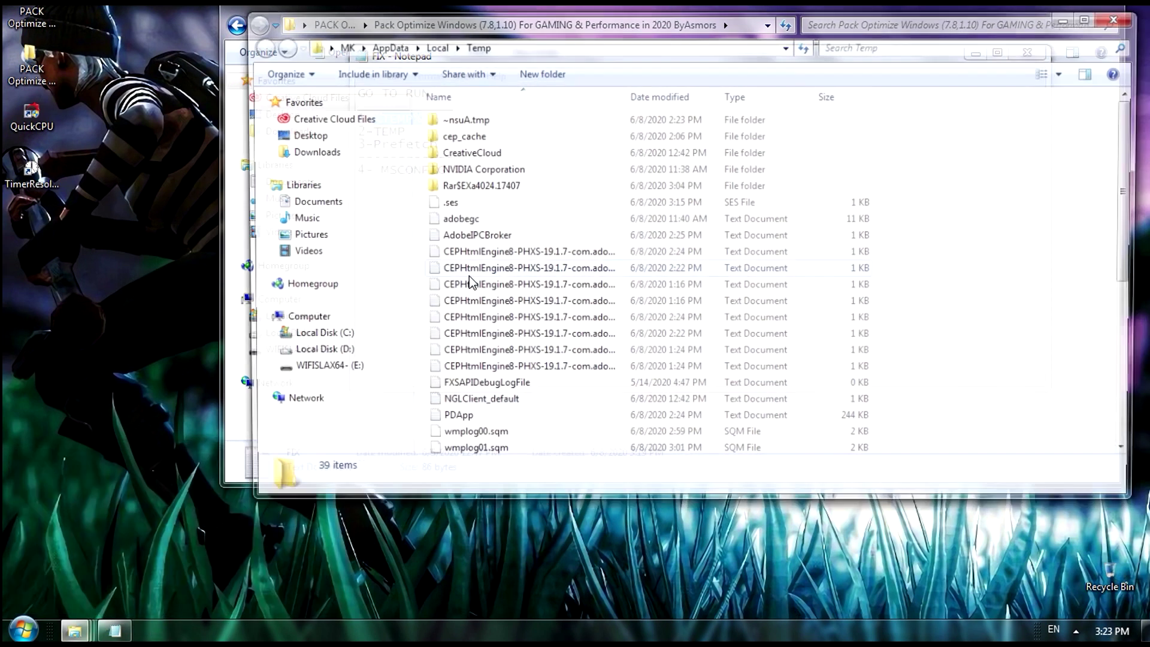
Delete all 39 Temp files, skipping the in-use FXSAPIDebugLogFile, and close the folder
left_click_drag(415, 114, 599, 360)
right_click(554, 226)
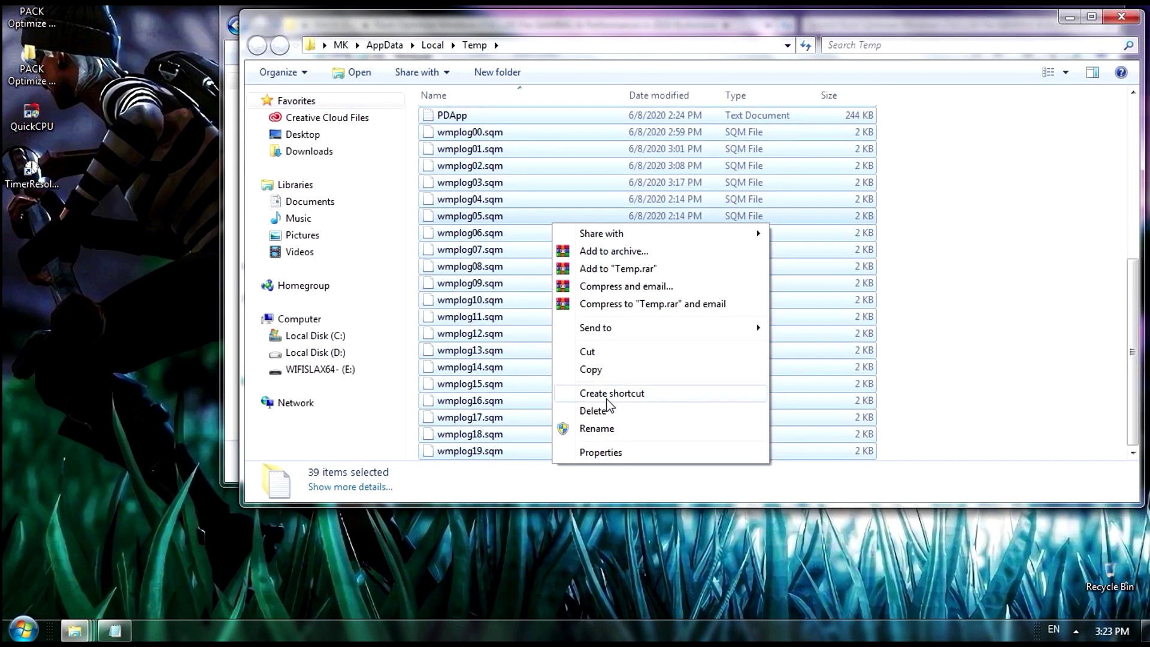
left_click(593, 410)
left_click(659, 292)
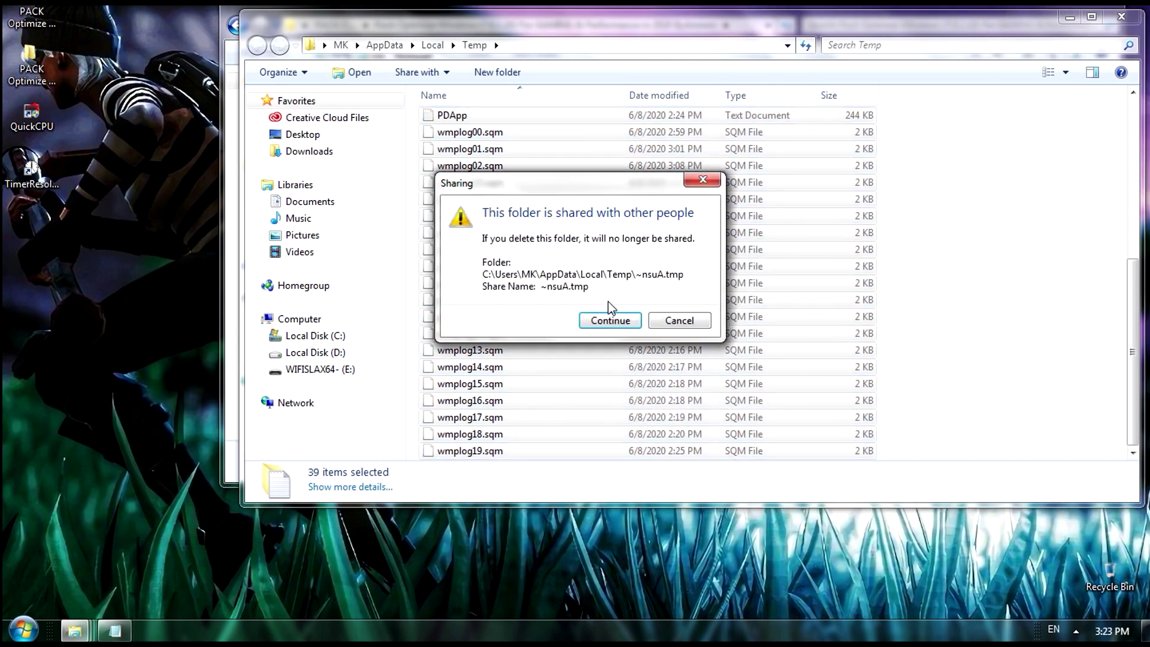
left_click(611, 319)
left_click(612, 318)
left_click(437, 371)
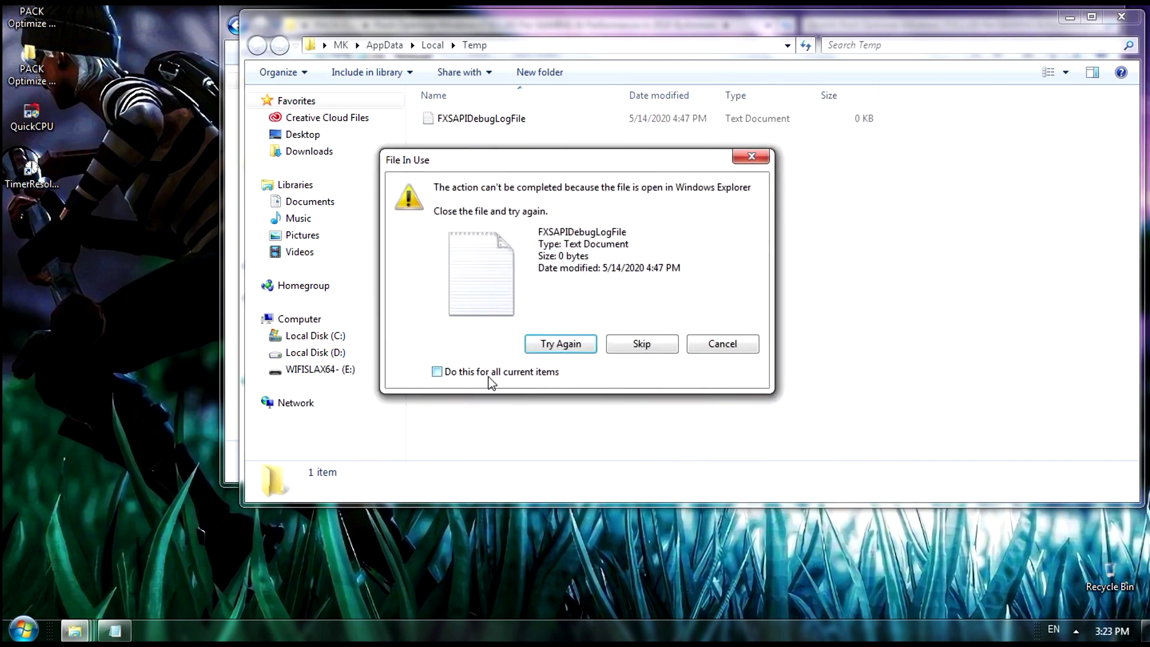
left_click(641, 343)
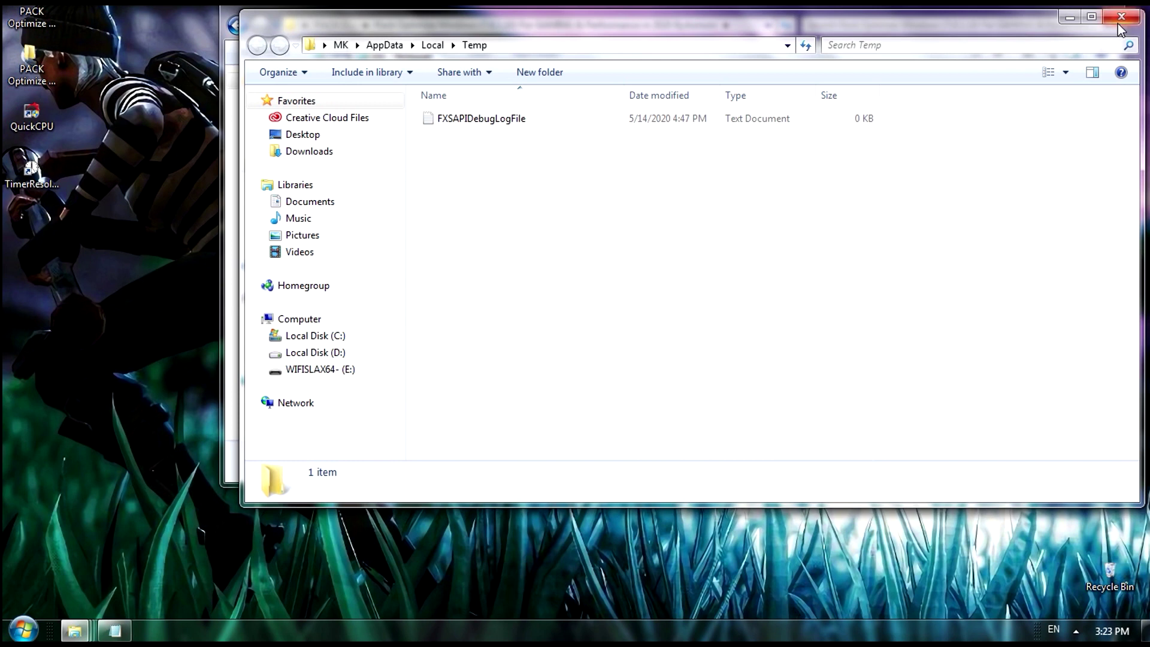
left_click(1118, 21)
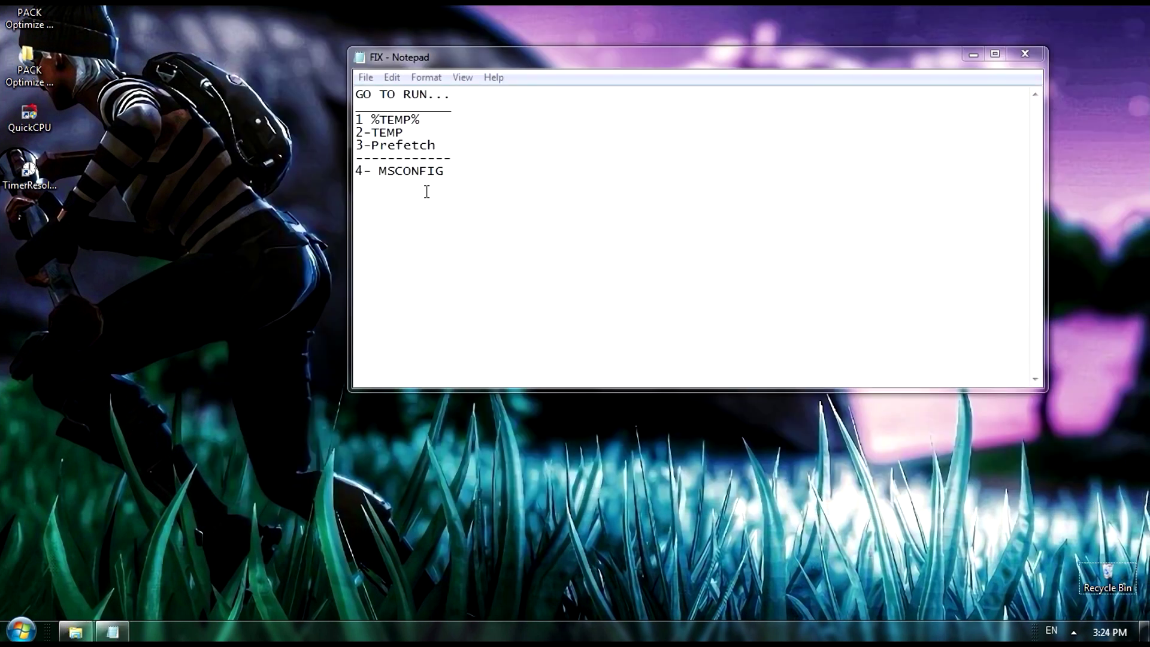
Copy TEMP from the FIX notes and run it from the Run dialog
left_click_drag(417, 135, 376, 133)
right_click(377, 133)
left_click(411, 187)
left_click(18, 633)
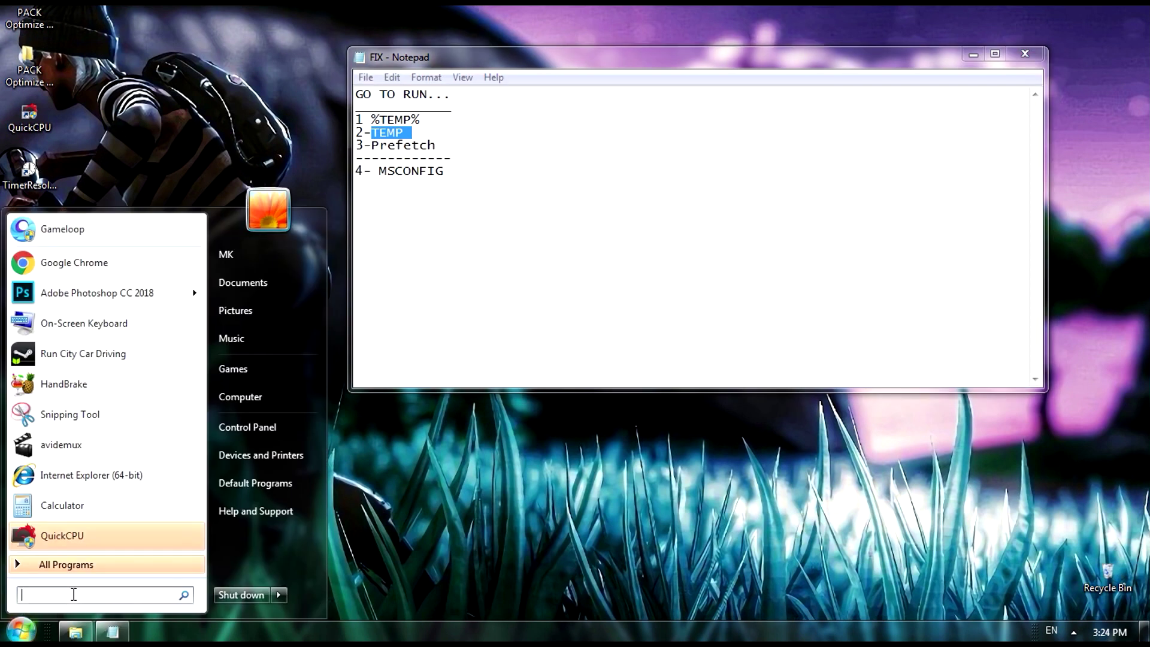
type("run")
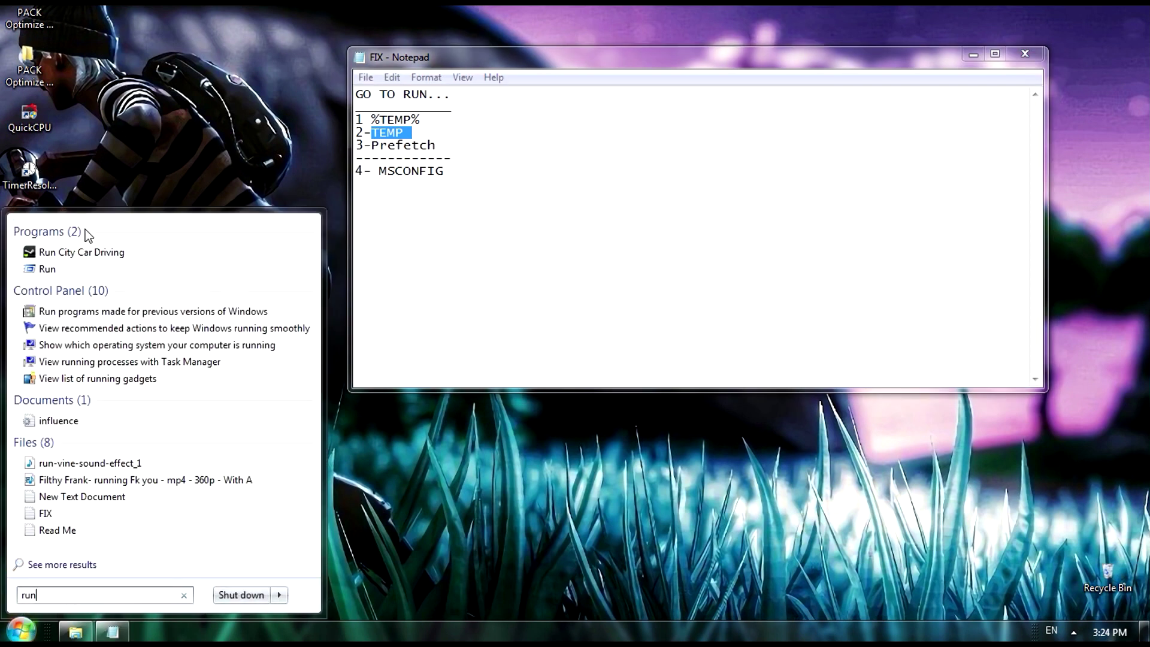
left_click(65, 269)
key("BackSpace")
right_click(121, 531)
left_click(192, 376)
left_click(134, 585)
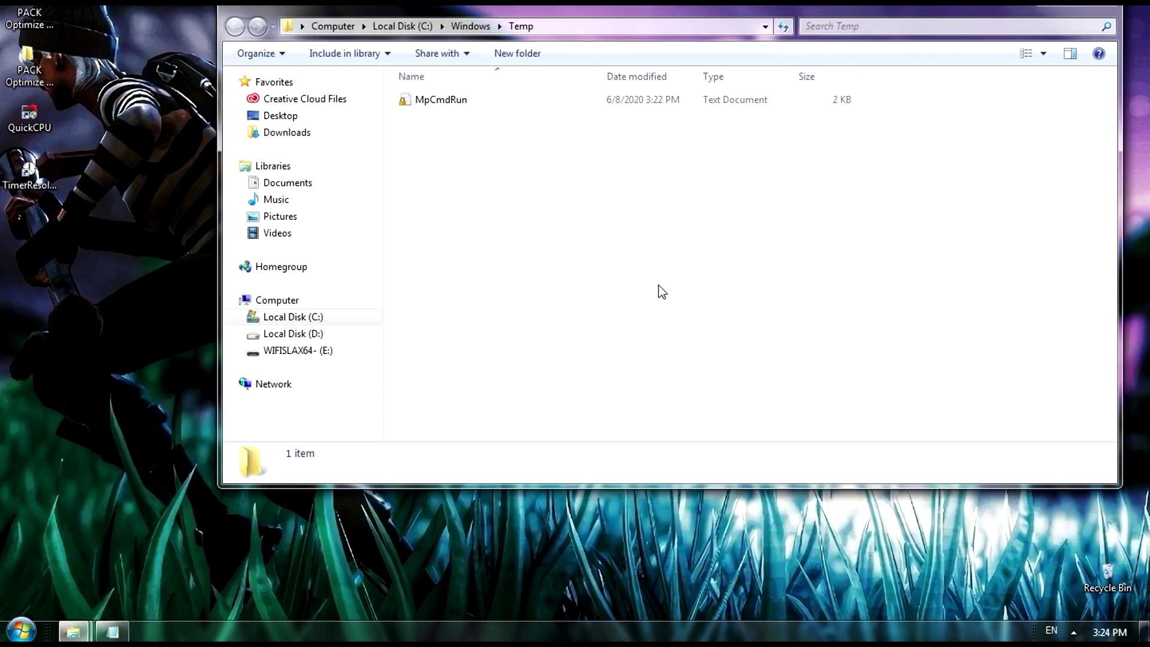
Delete MpCmdRun from C:\Windows\Temp and close the folder
left_click_drag(662, 292, 312, 84)
key("Delete")
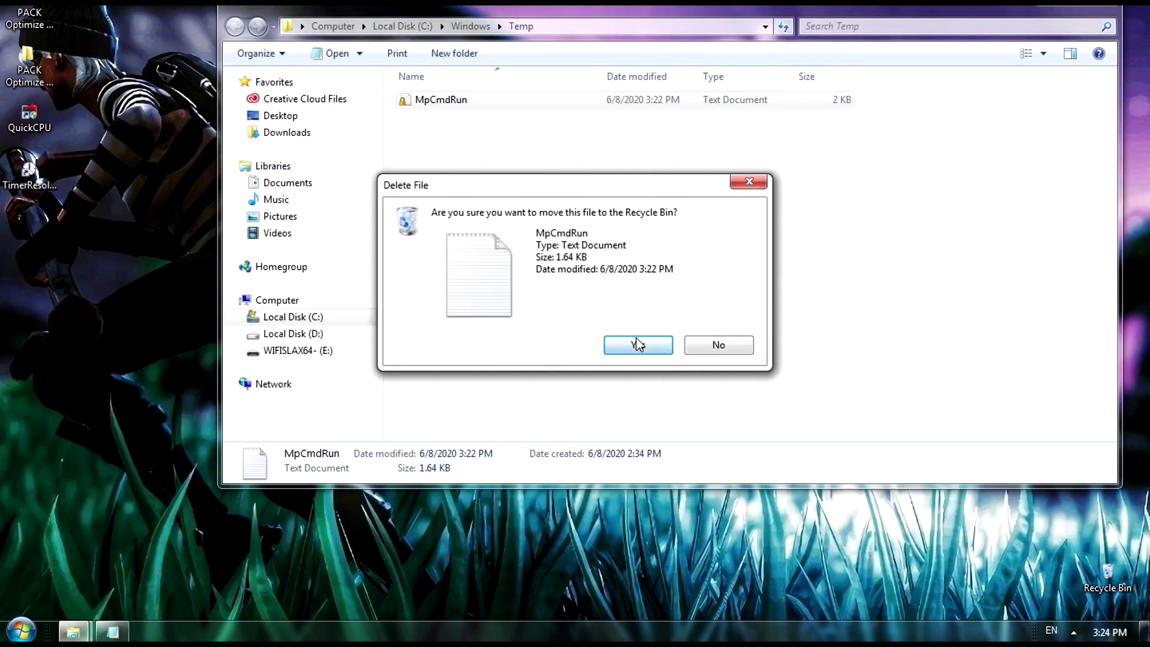
left_click(638, 344)
left_click(1091, 10)
Copy Prefetch from the FIX notes and run it from the Run dialog
left_click_drag(455, 146, 372, 145)
right_click(429, 148)
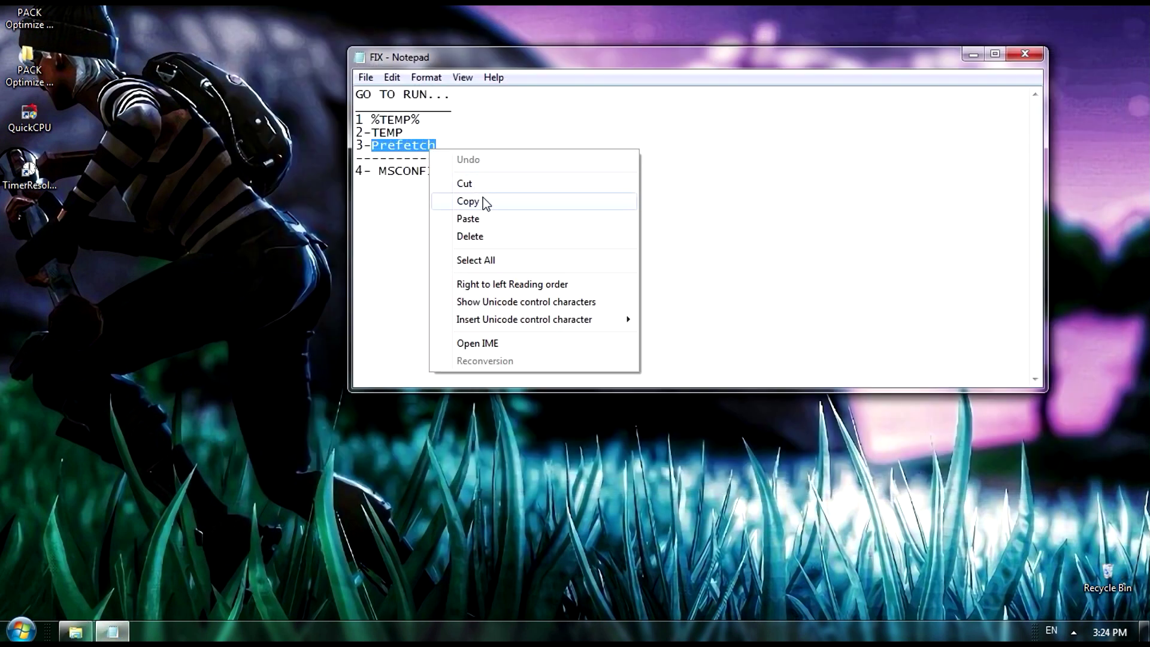
left_click(473, 201)
key("super")
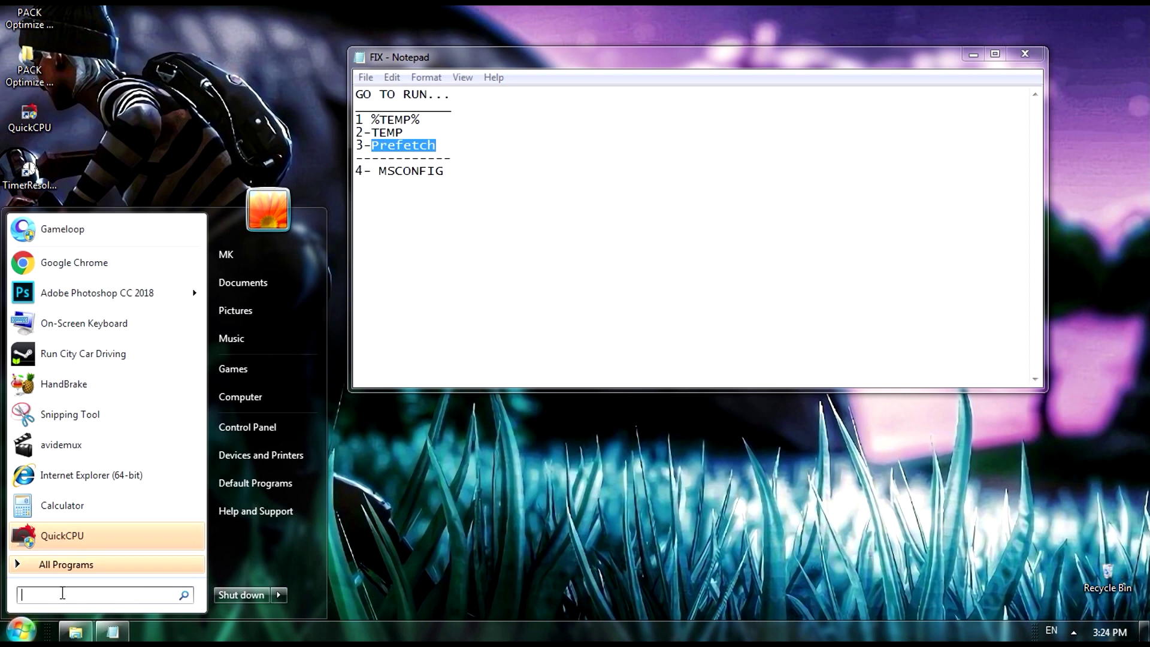
type("run")
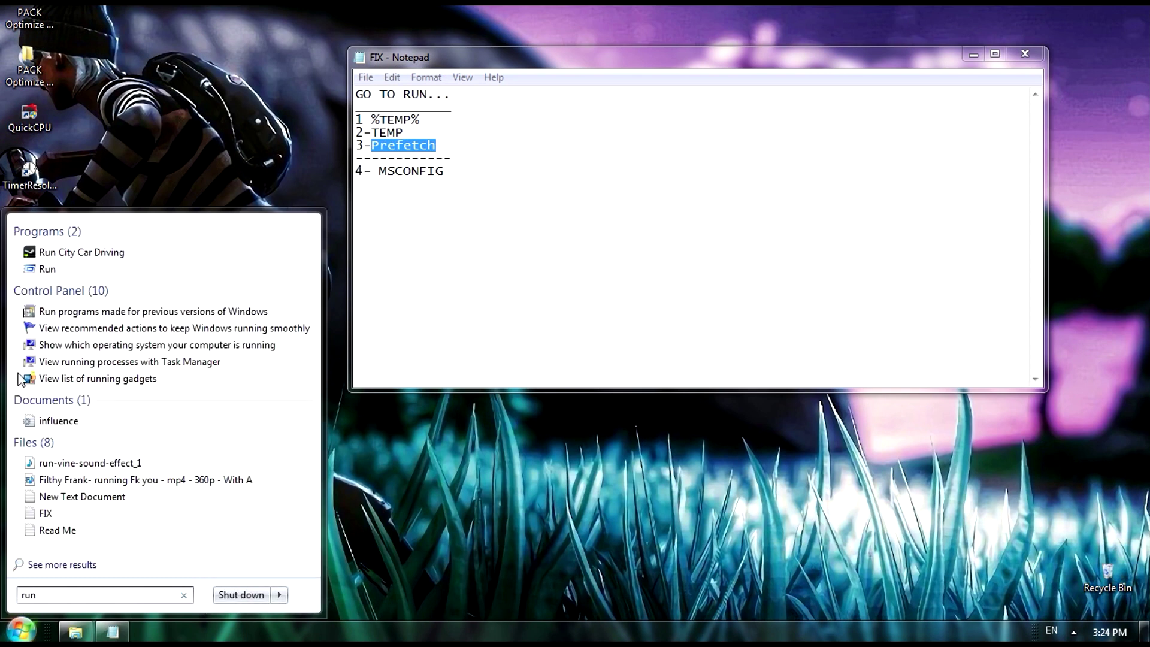
left_click(48, 270)
key("BackSpace")
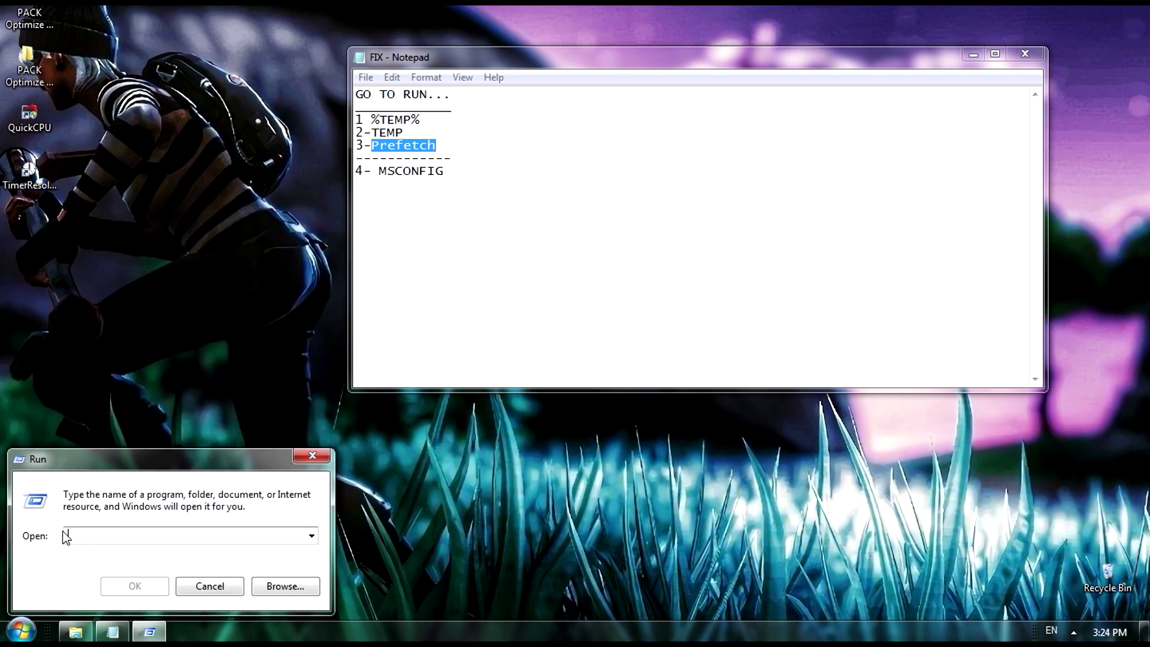
right_click(97, 540)
left_click(156, 386)
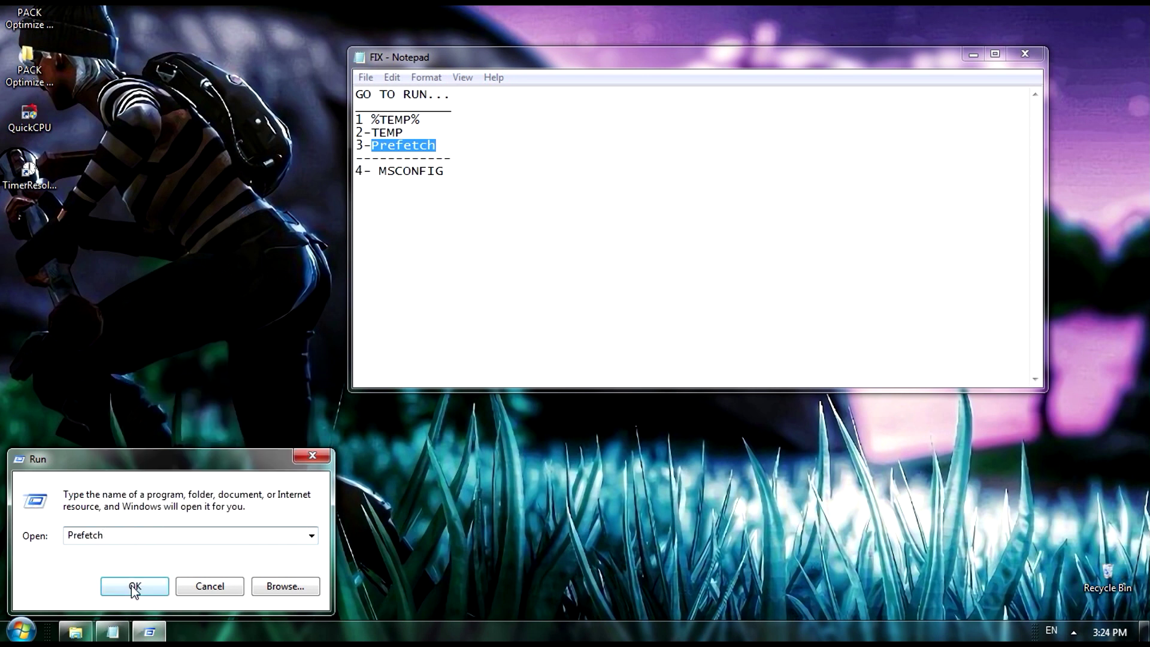
left_click(136, 586)
Delete all 65 prefetch files, close the empty Prefetch folder, and minimize the notes
left_click_drag(385, 104, 902, 567)
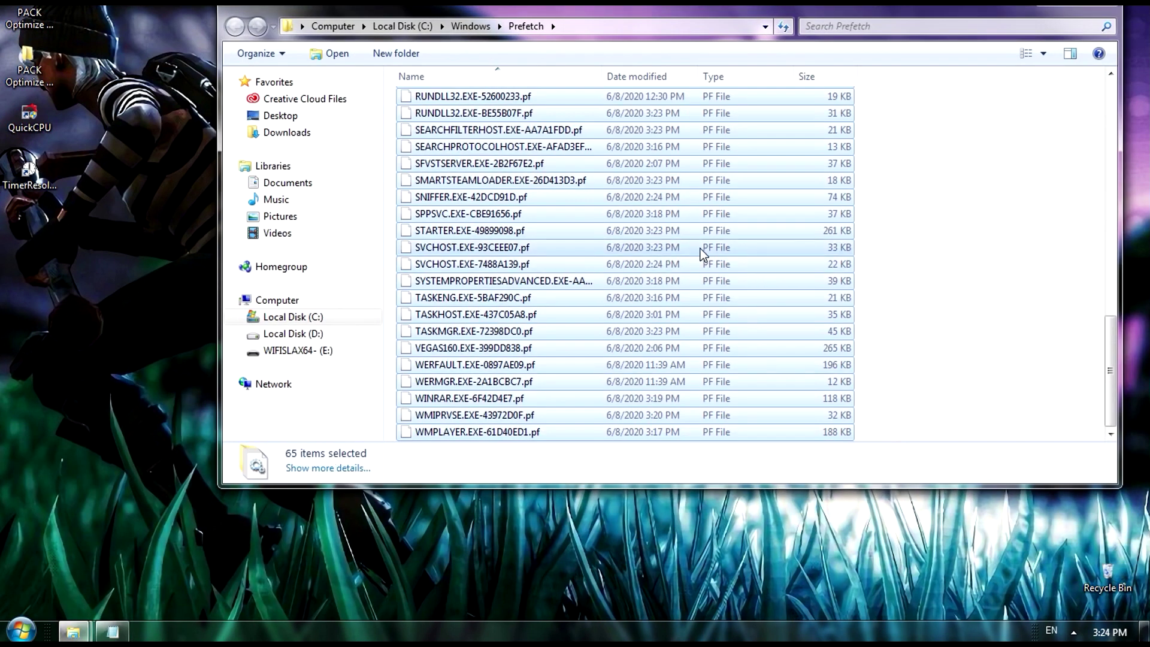
right_click(702, 255)
left_click(733, 418)
left_click(654, 291)
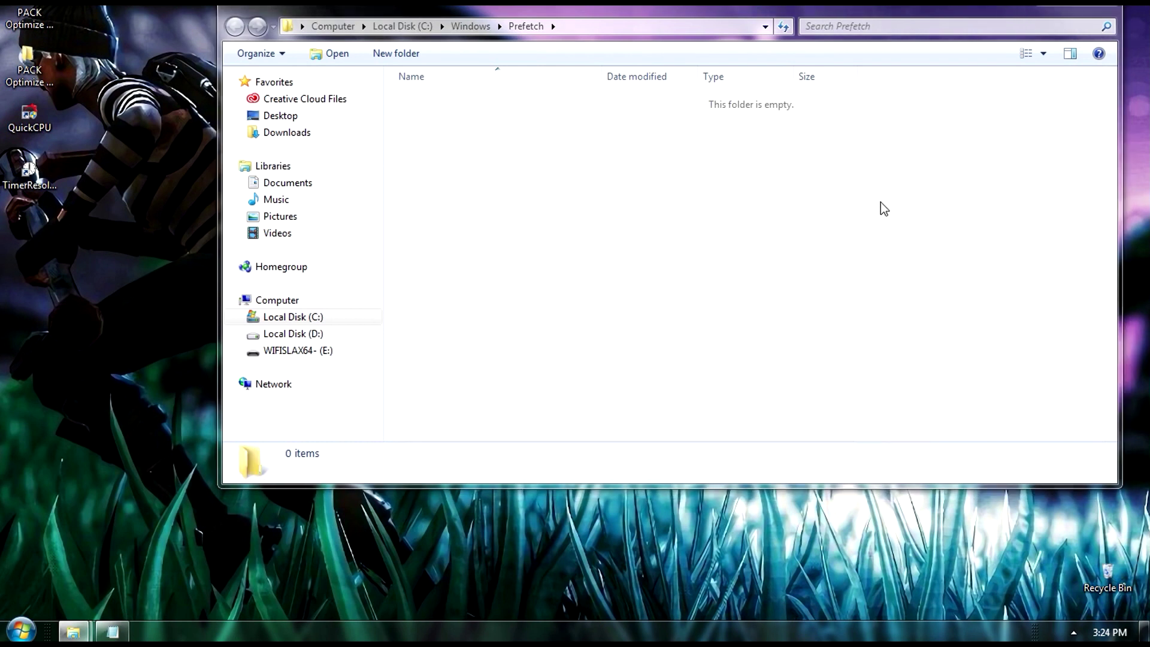
left_click(1108, 7)
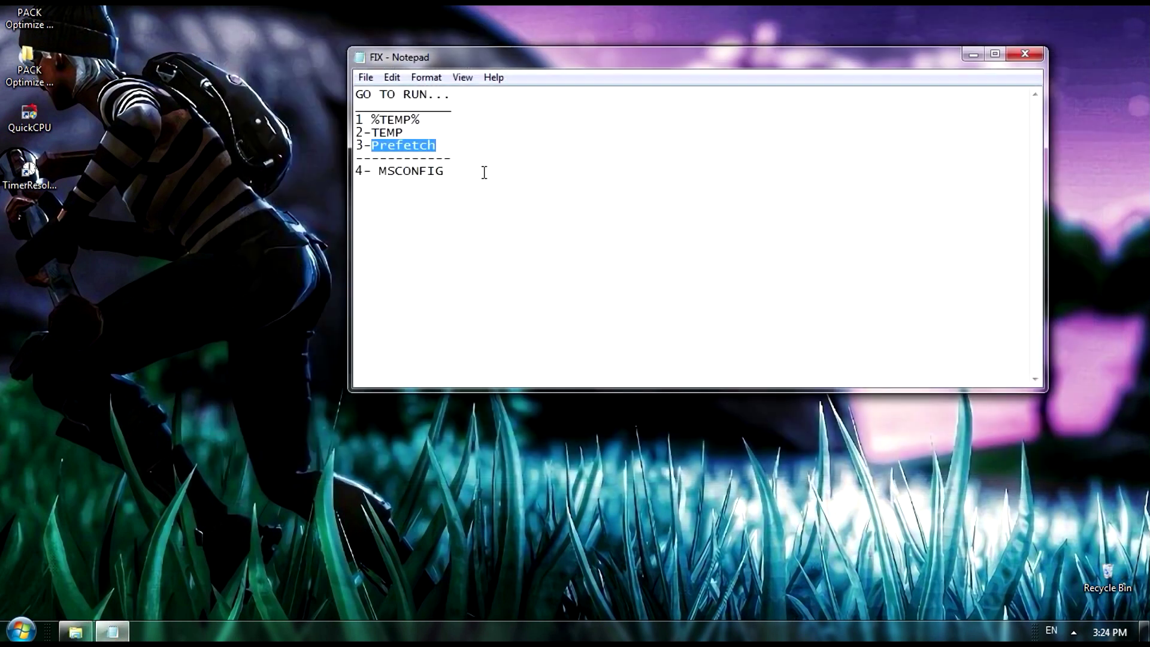
left_click_drag(483, 172, 431, 175)
left_click(970, 54)
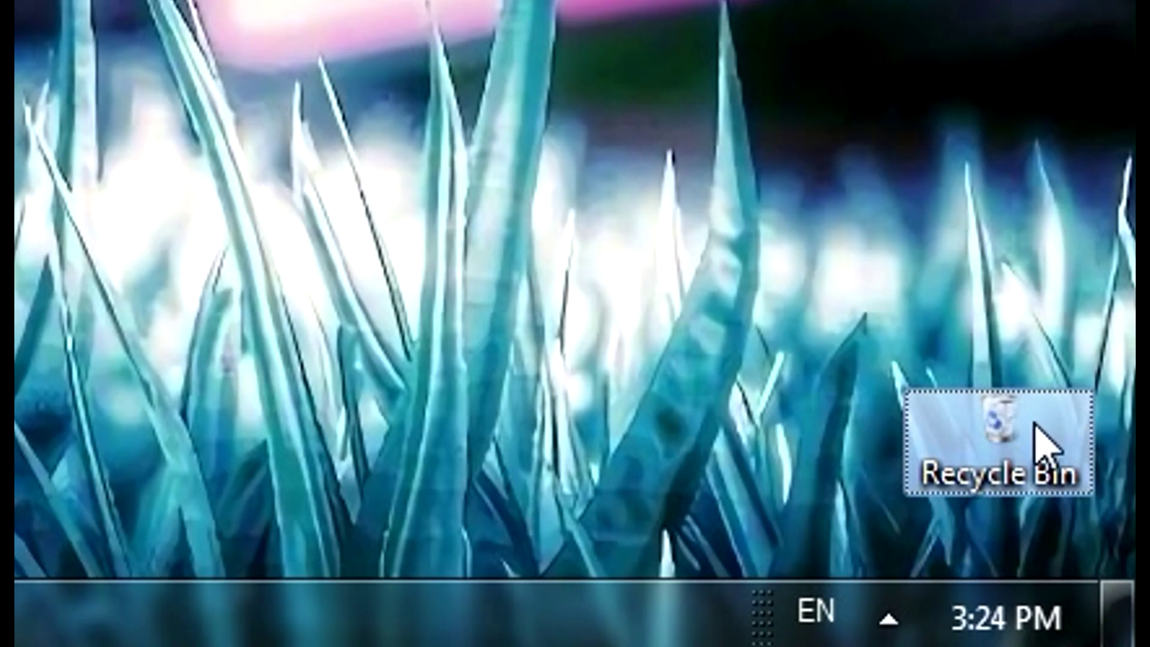
Empty the Recycle Bin and confirm the permanent deletion
right_click(1108, 576)
left_click(837, 76)
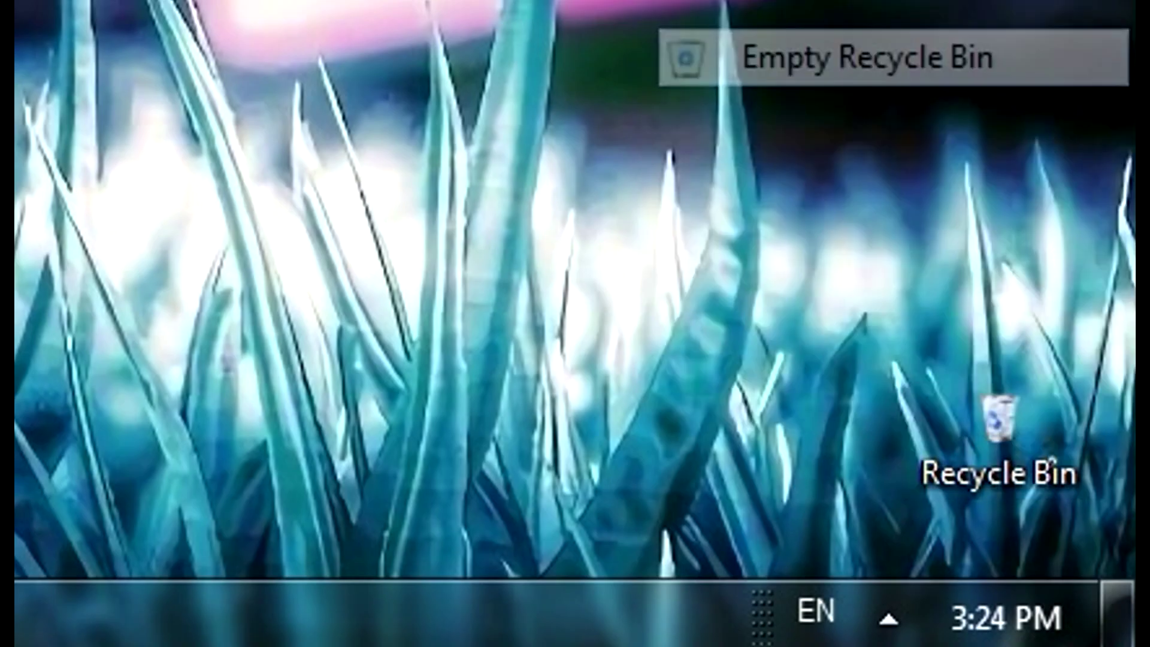
left_click(648, 287)
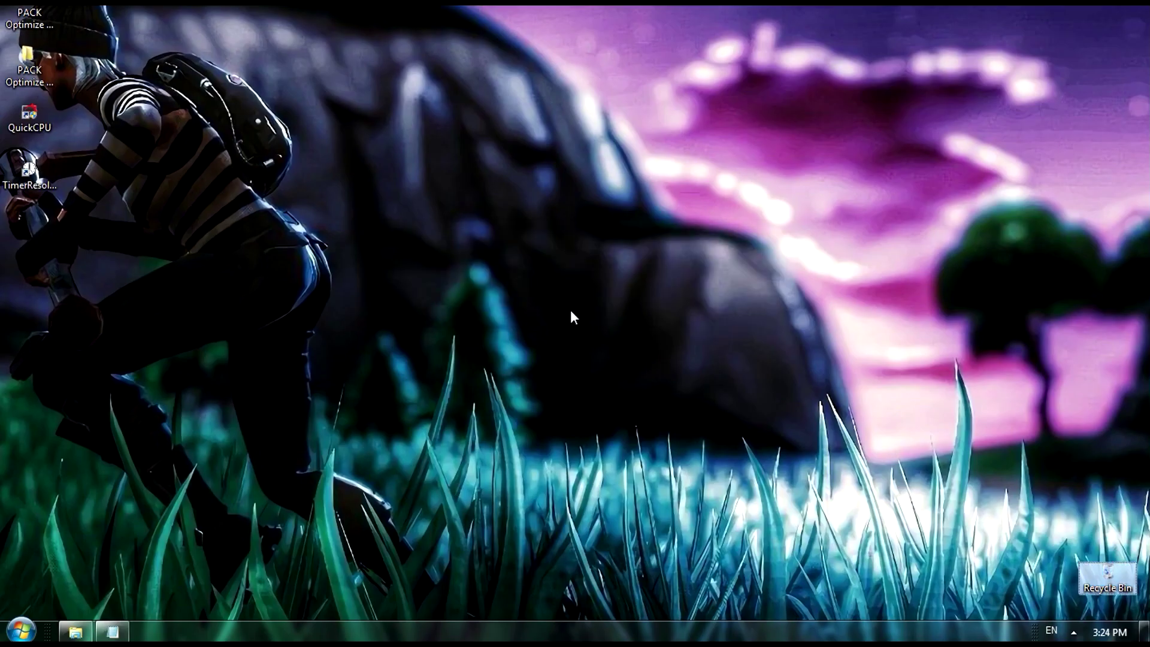
Close the UNPARK CPU folder window and select MSCONFIG in the FIX notes
left_click(18, 629)
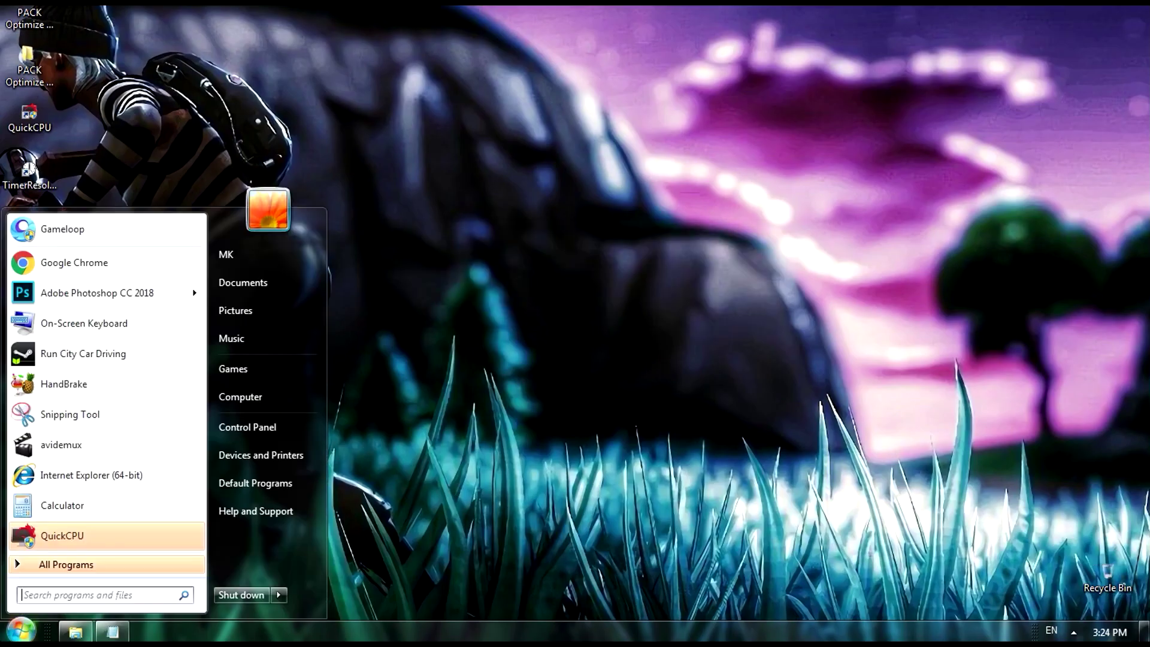
left_click(70, 635)
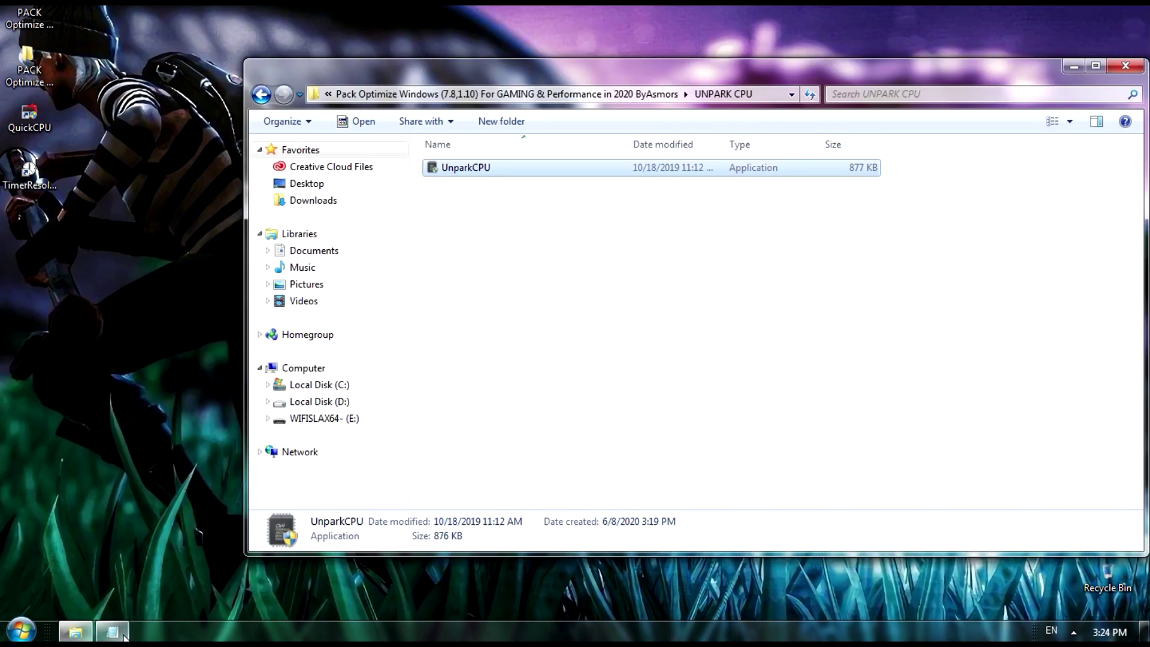
left_click(124, 634)
left_click(1126, 66)
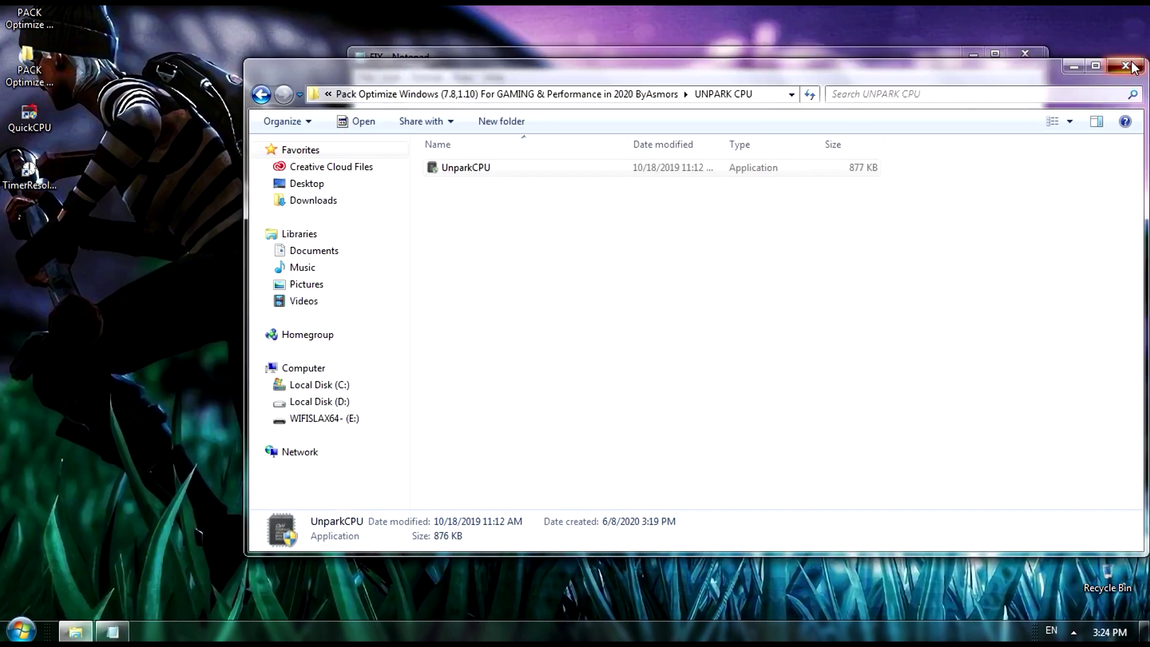
left_click_drag(473, 175, 385, 181)
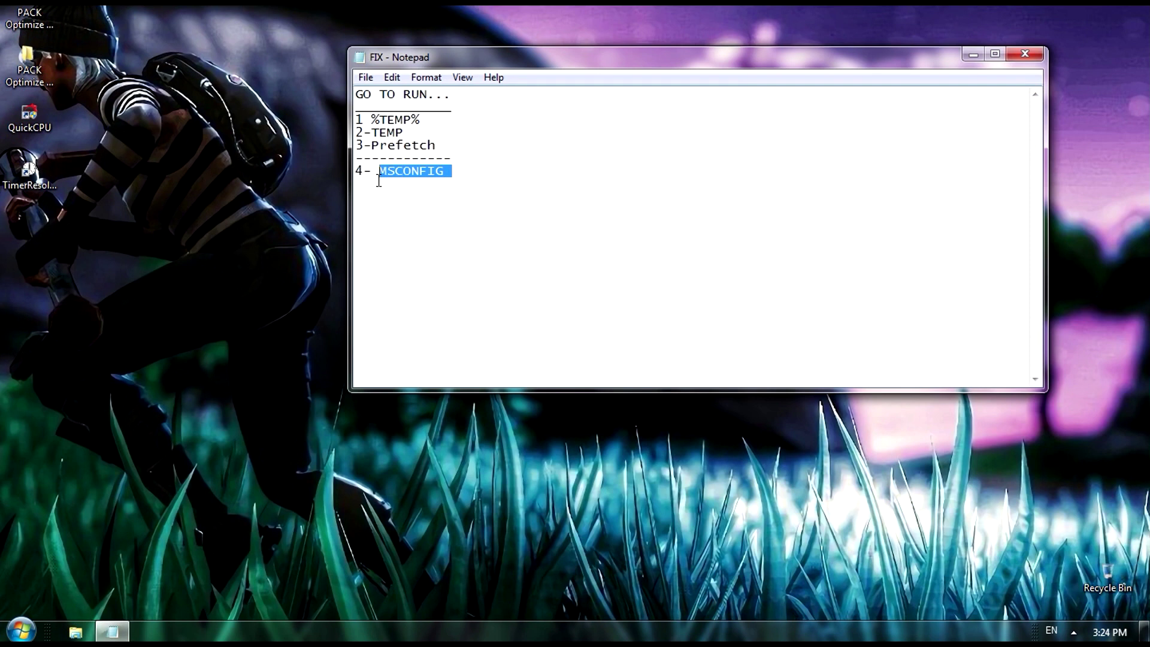
Copy MSCONFIG from the notes and open the Run dialog through Start search
right_click(432, 171)
left_click(464, 223)
left_click(21, 630)
left_click(62, 591)
type("run")
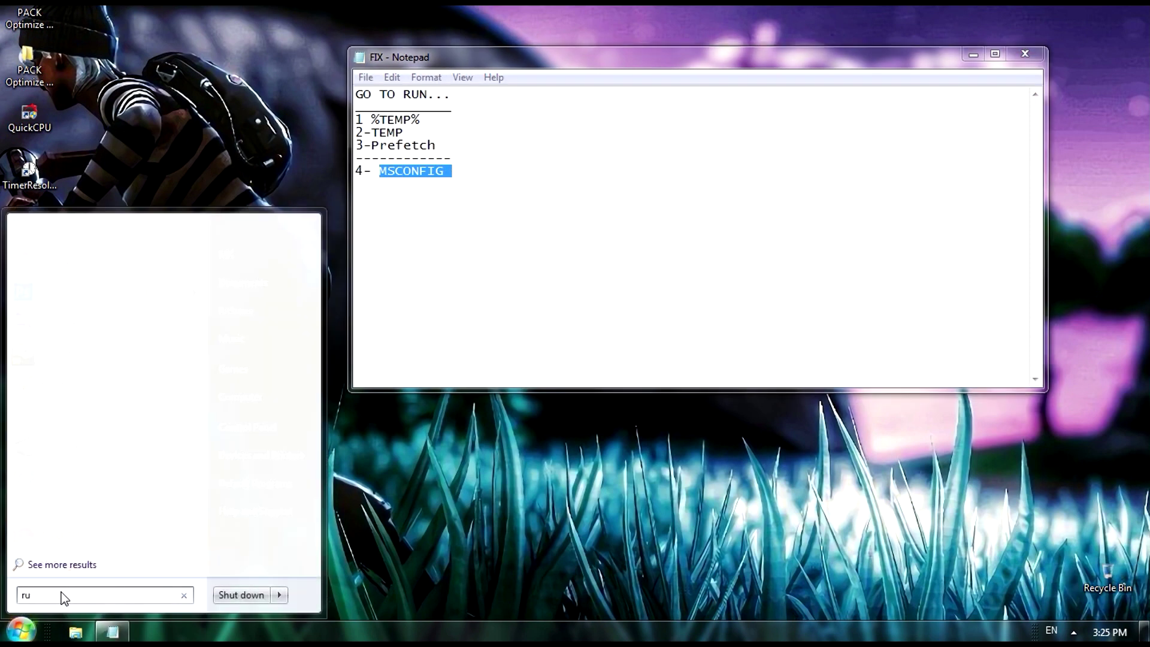
left_click(28, 269)
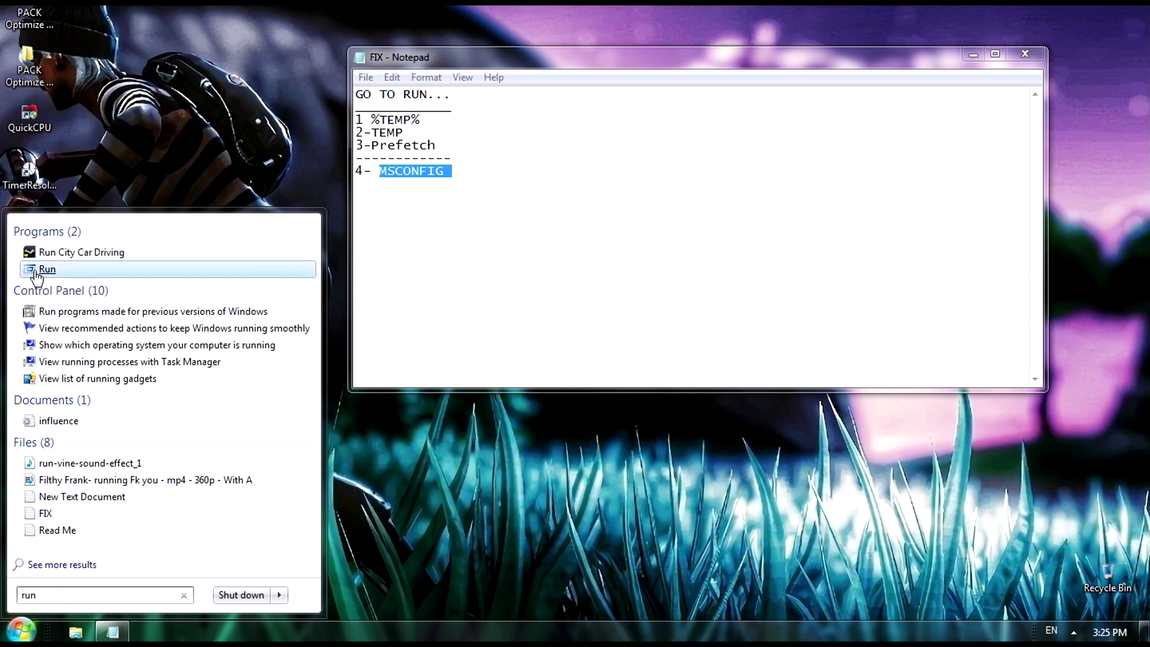
Paste MSCONFIG into Run, execute it, and minimize the notes
right_click(96, 536)
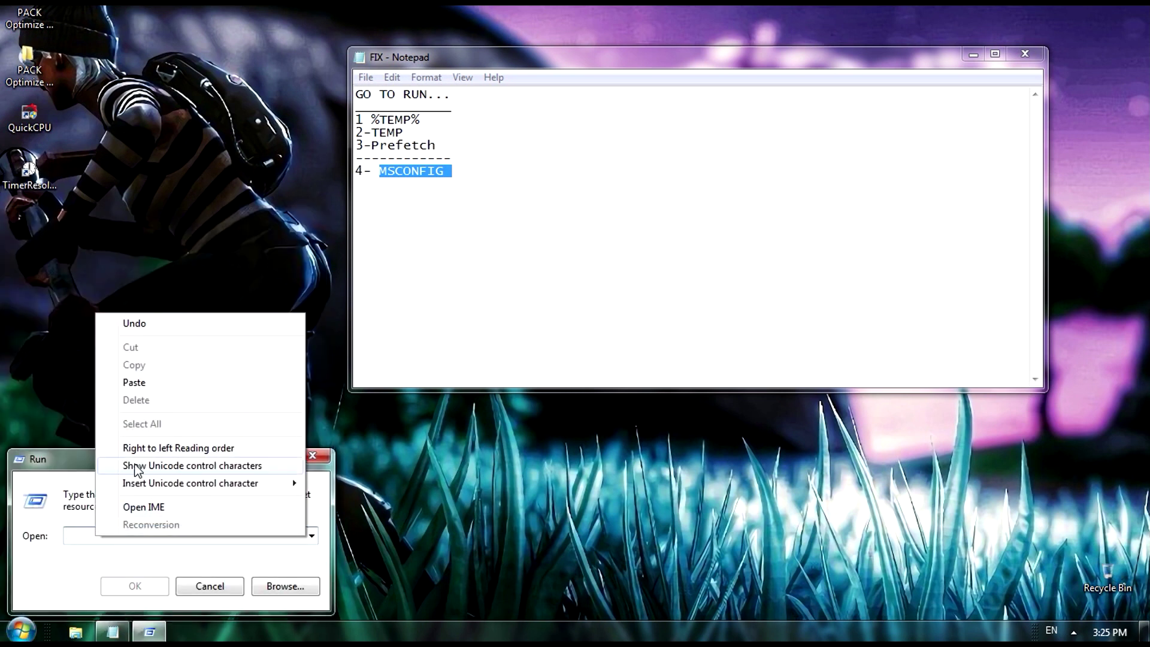
left_click(153, 383)
left_click_drag(123, 535, 27, 537)
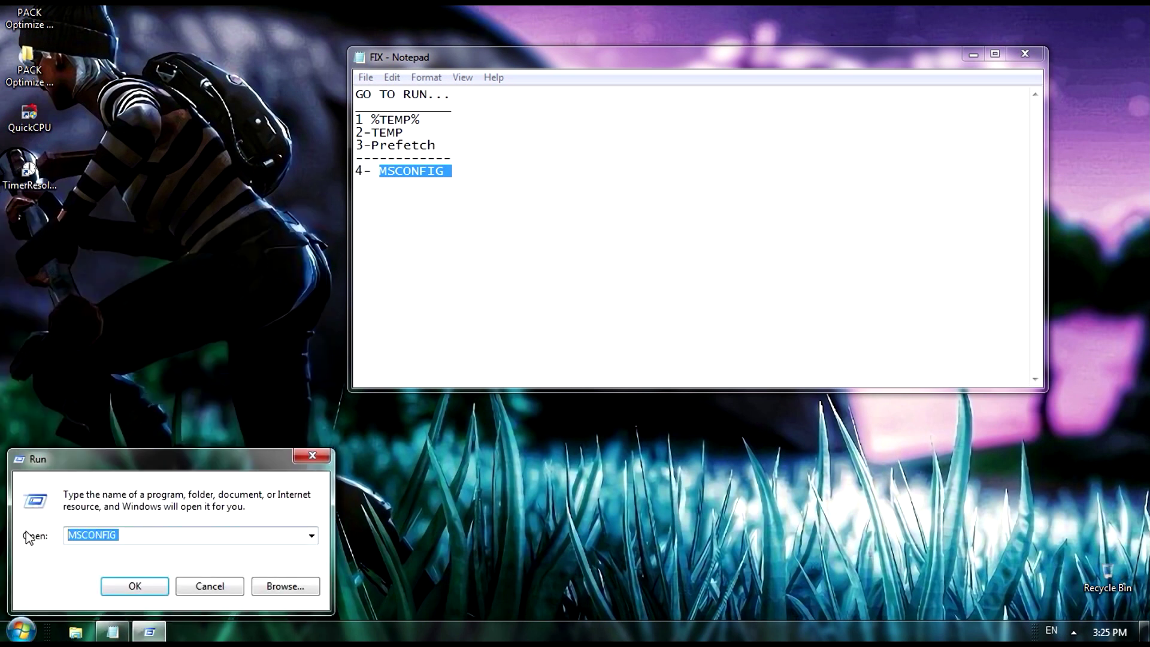
left_click(133, 586)
left_click(973, 55)
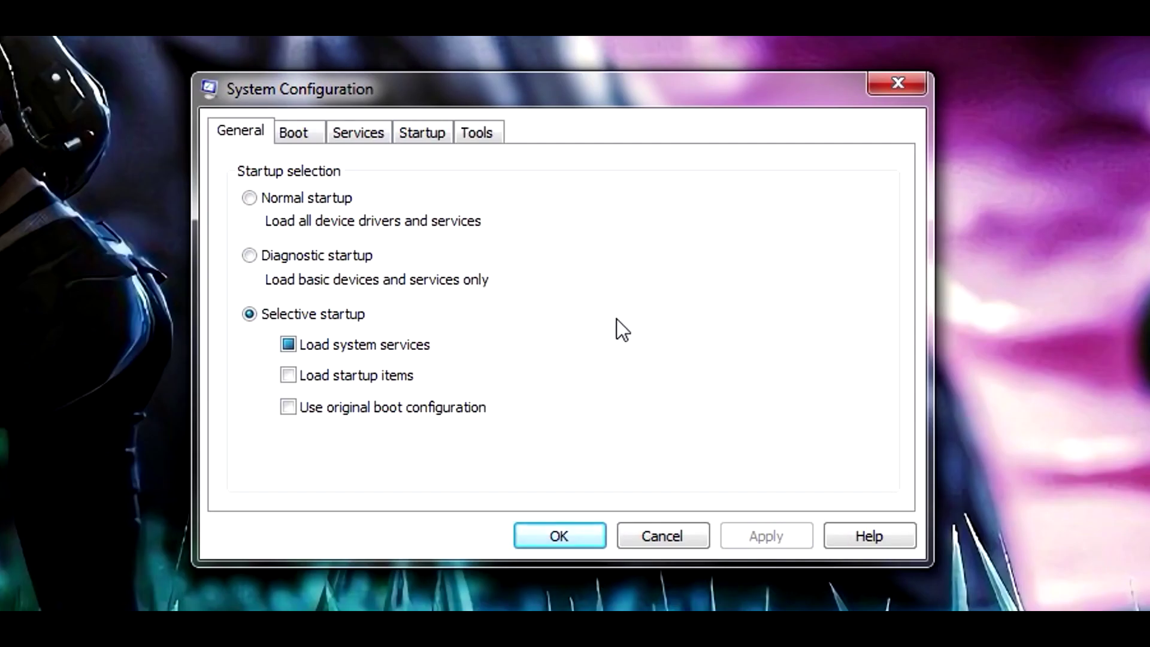
Limit boot to 4 processors in the Boot tab's advanced options
left_click(296, 132)
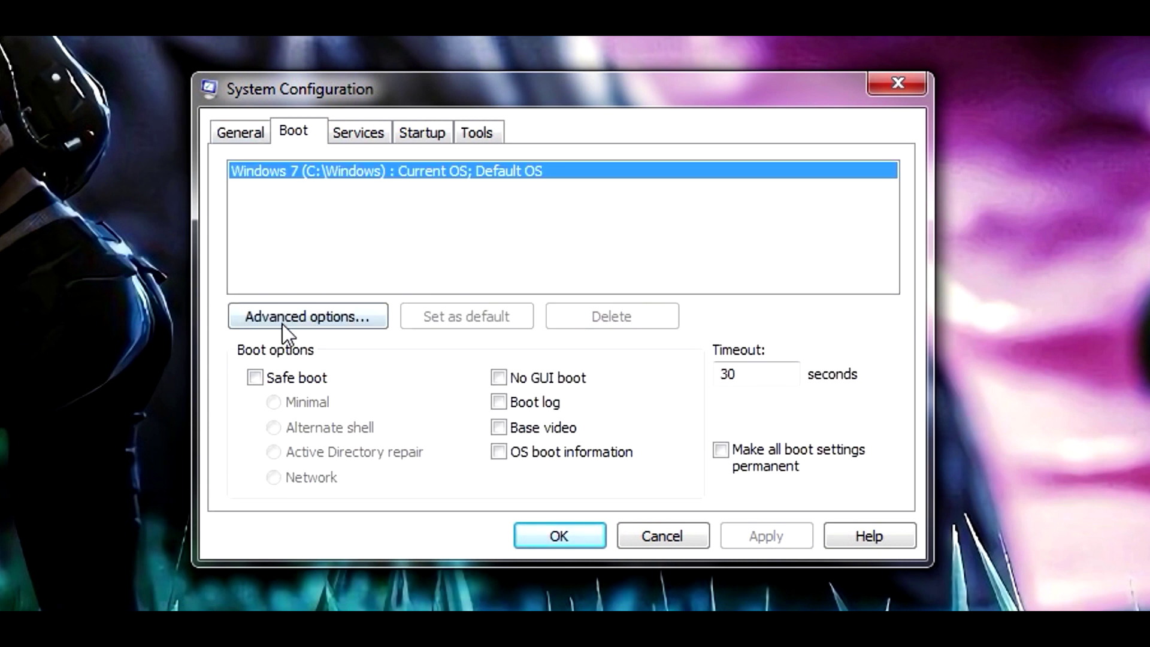
left_click(282, 318)
left_click(394, 163)
left_click(413, 181)
left_click(359, 135)
left_click(353, 142)
left_click(375, 171)
left_click(397, 232)
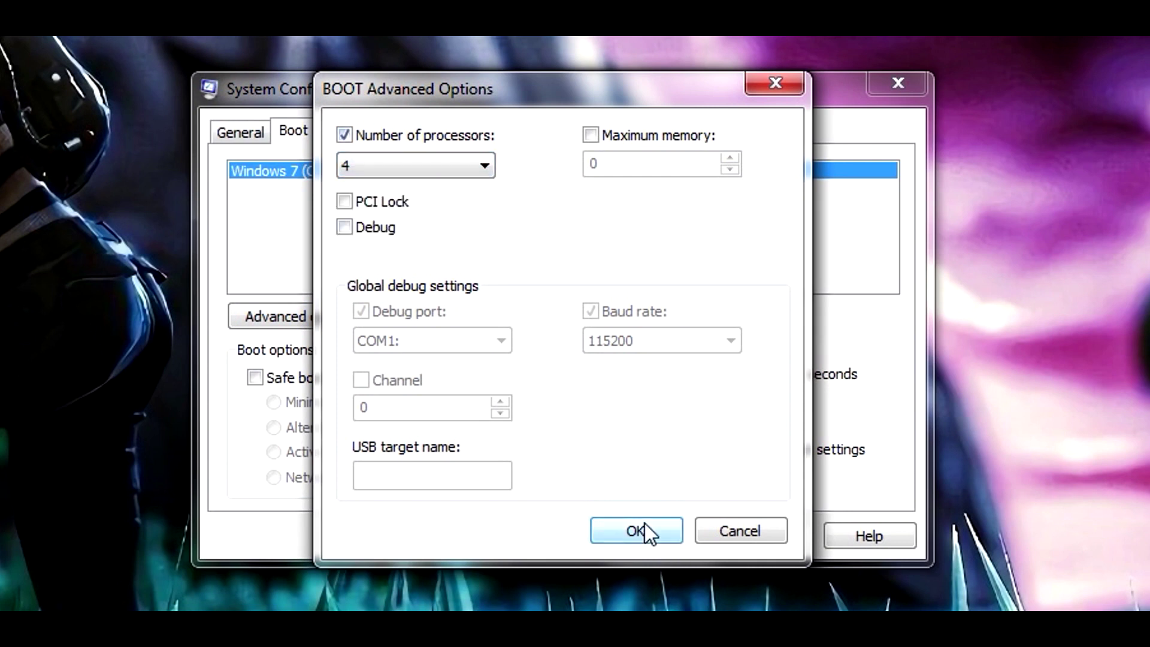
left_click(644, 524)
Hide all Microsoft services and uncheck both JumpStart services
left_click(358, 135)
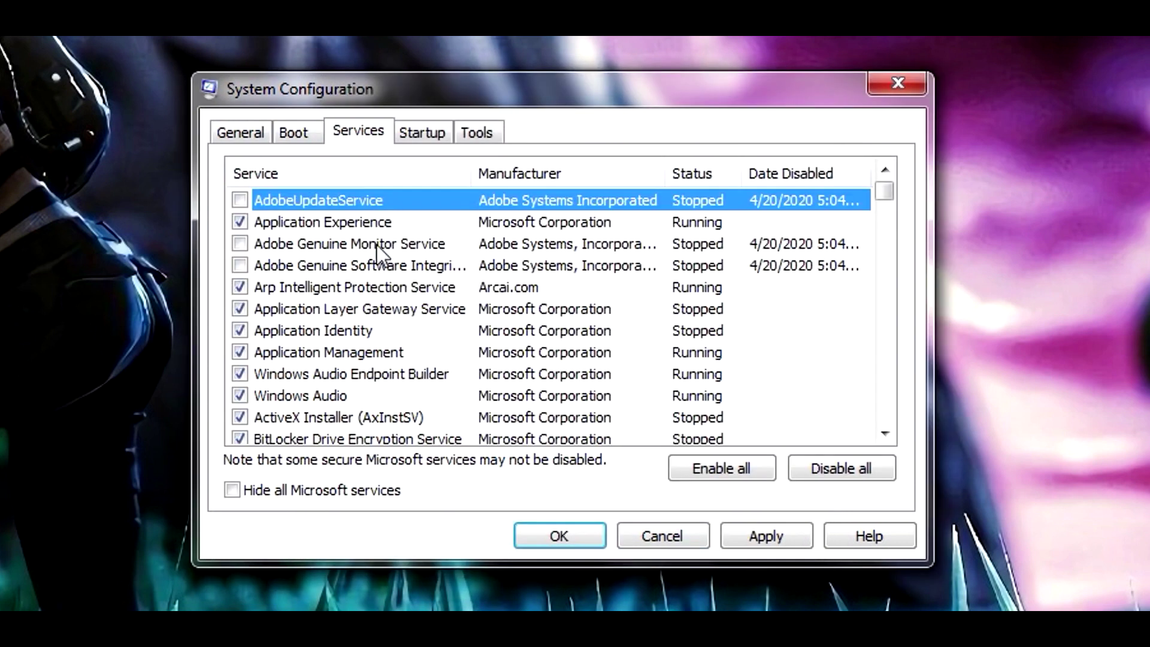
left_click(233, 490)
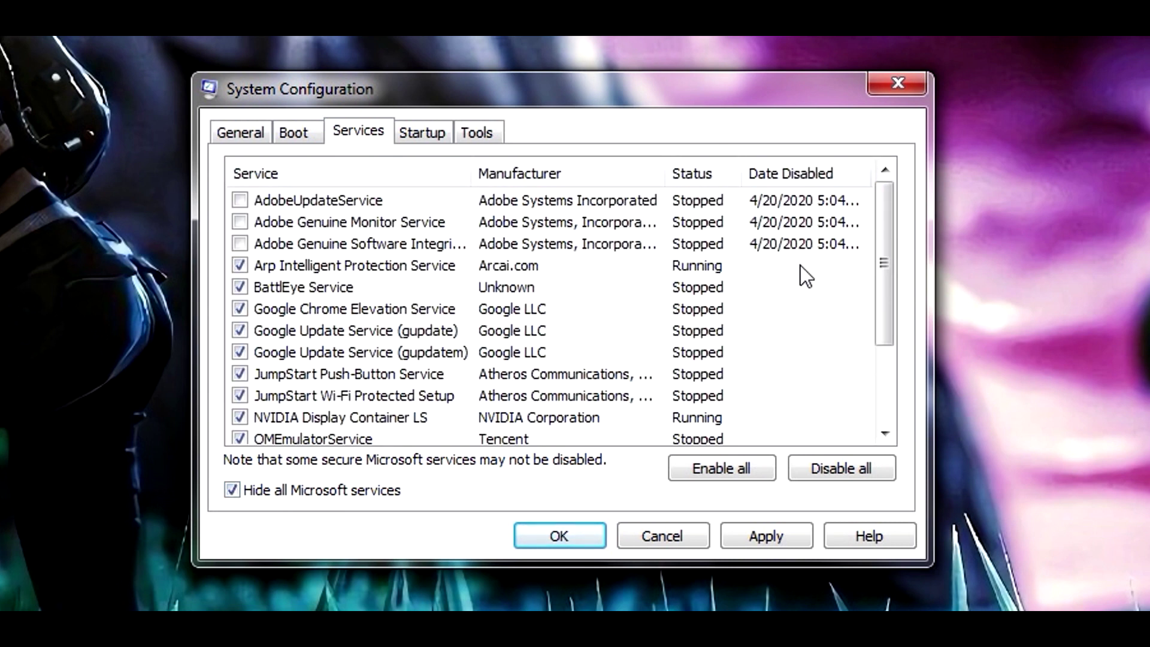
left_click_drag(884, 263, 886, 378)
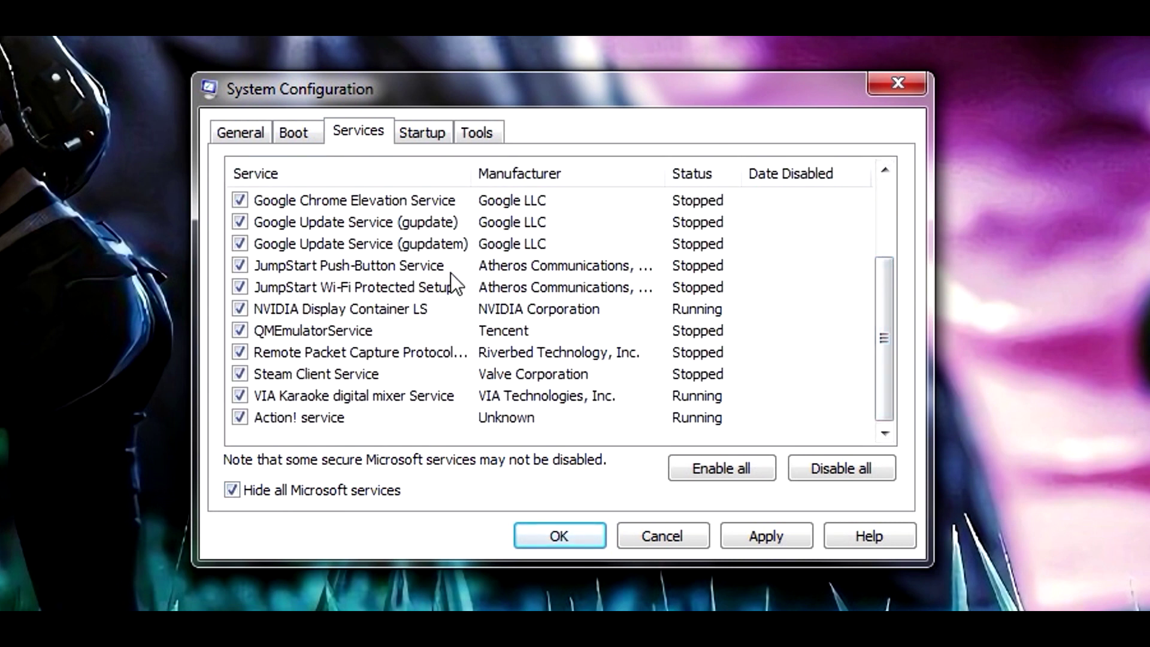
left_click(239, 265)
left_click(242, 287)
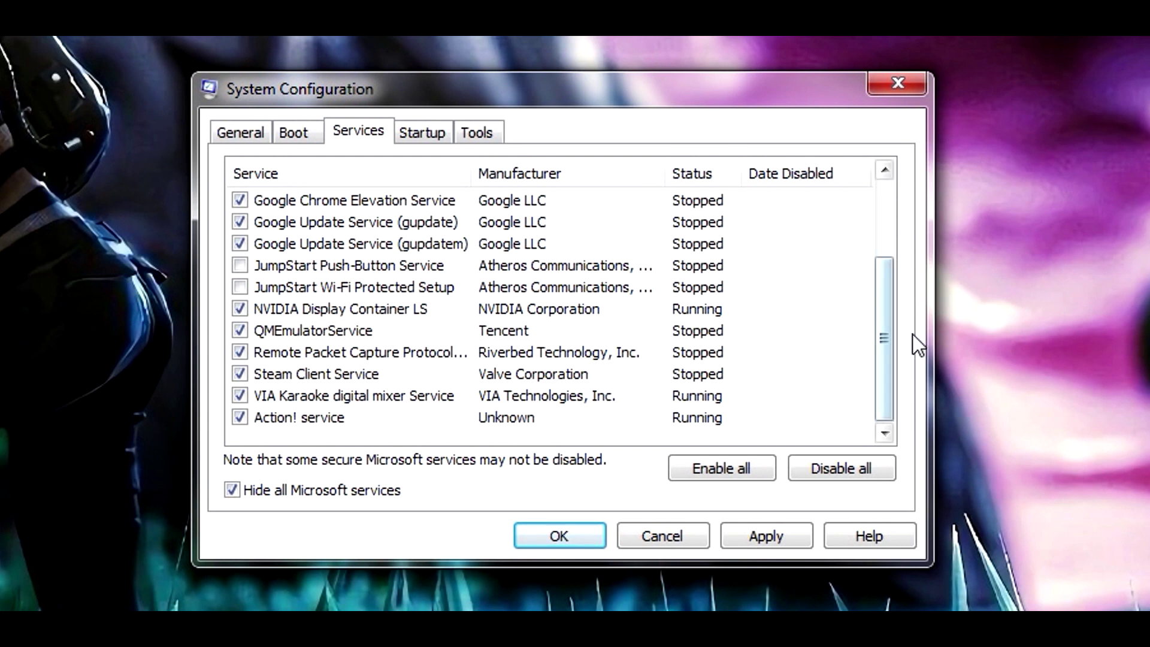
left_click_drag(880, 336, 903, 225)
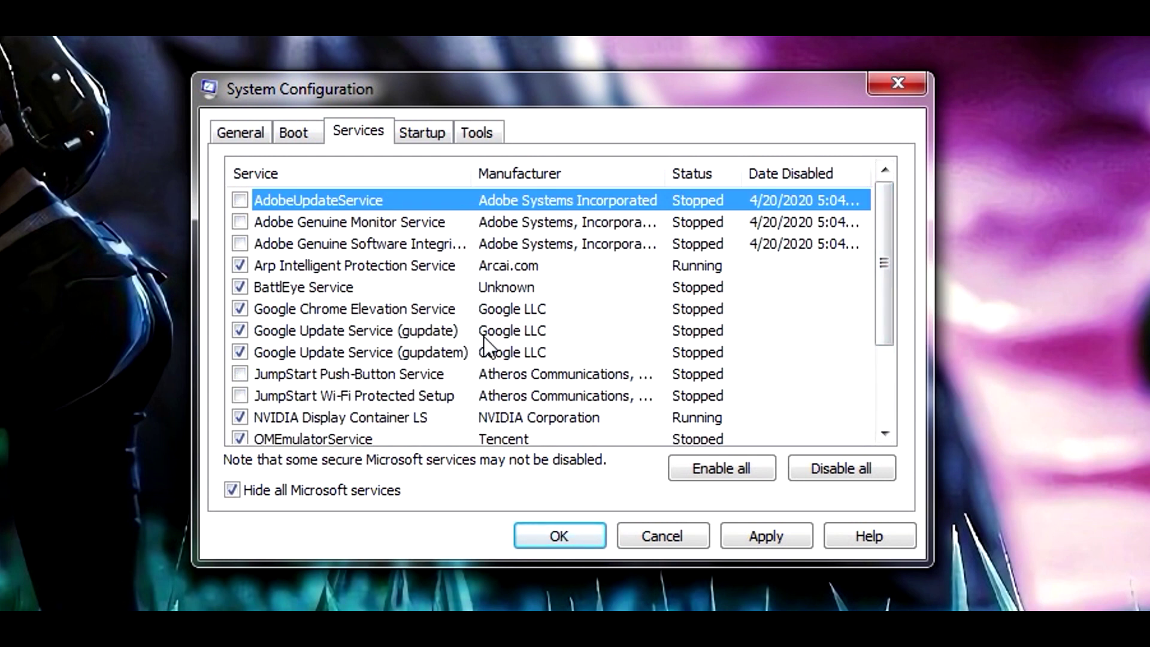
Disable all startup items except the first CCleaner entry
left_click(428, 138)
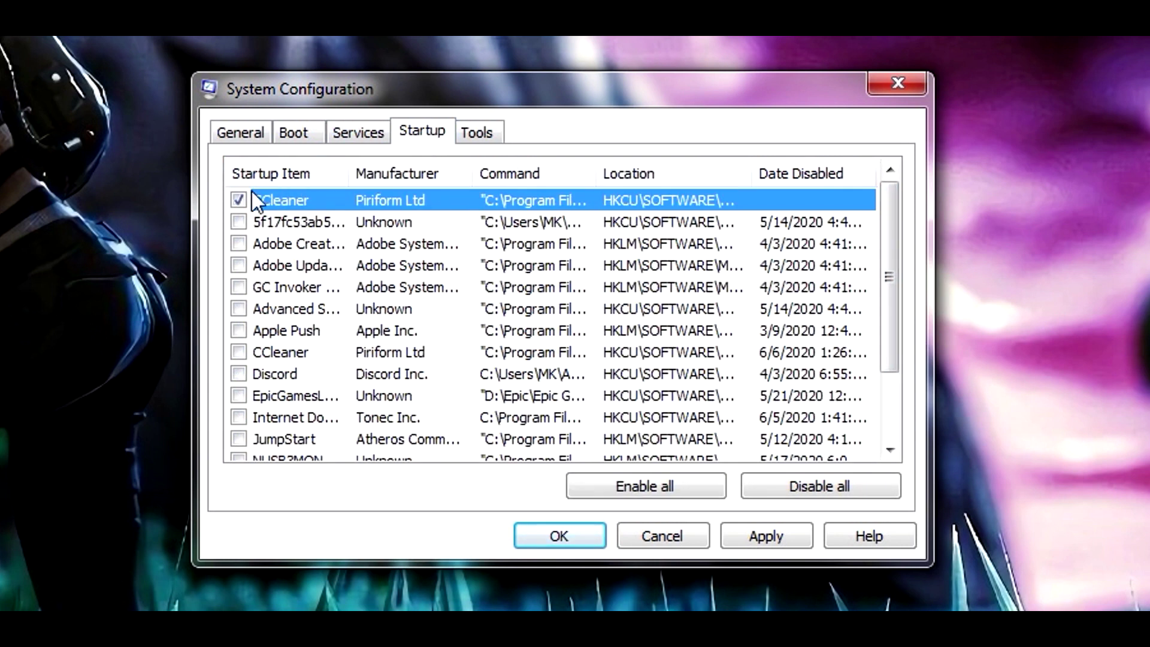
left_click(670, 488)
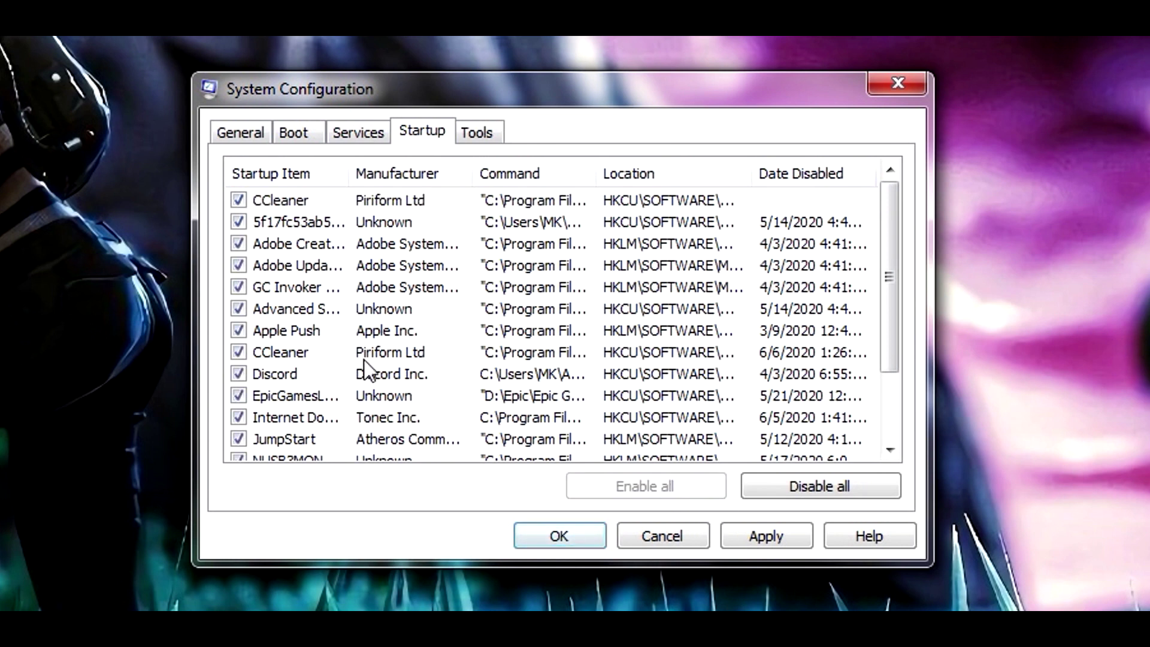
left_click(840, 490)
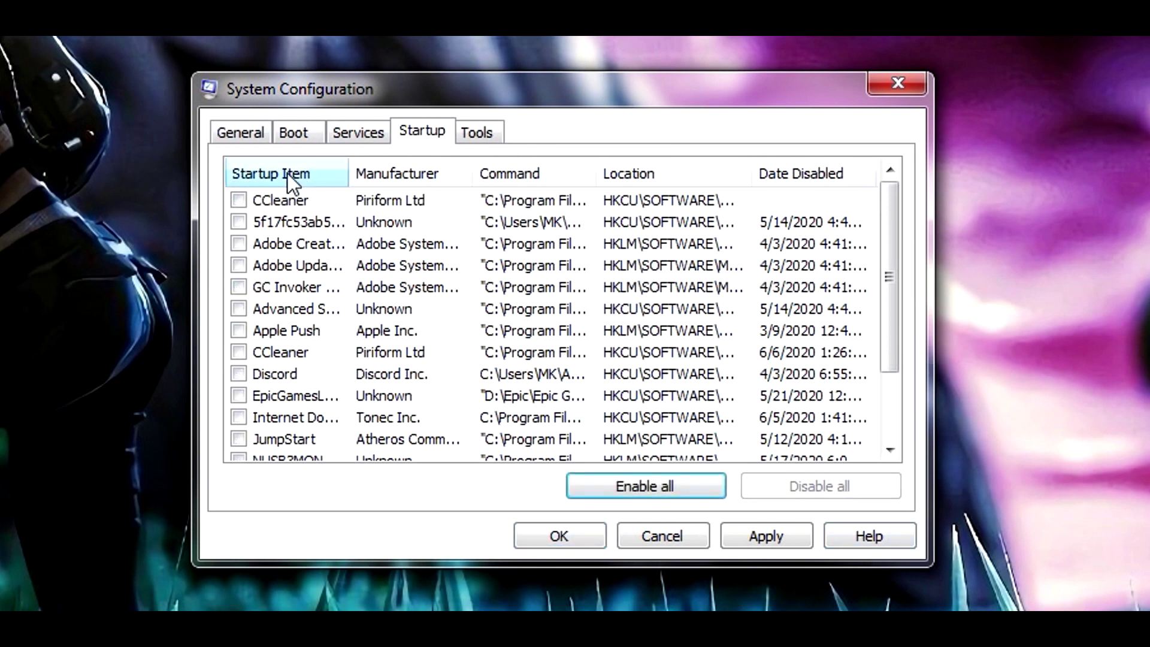
left_click(239, 200)
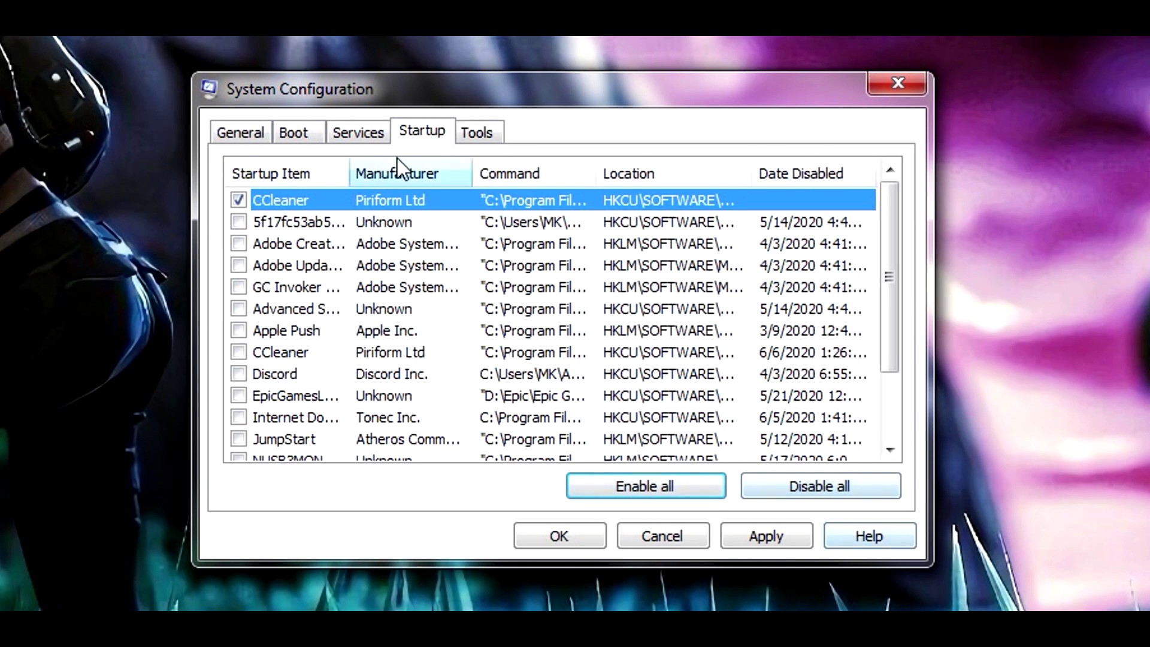
left_click(470, 132)
left_click(426, 133)
Apply the changes and close System Configuration without restarting
left_click(756, 539)
left_click(534, 537)
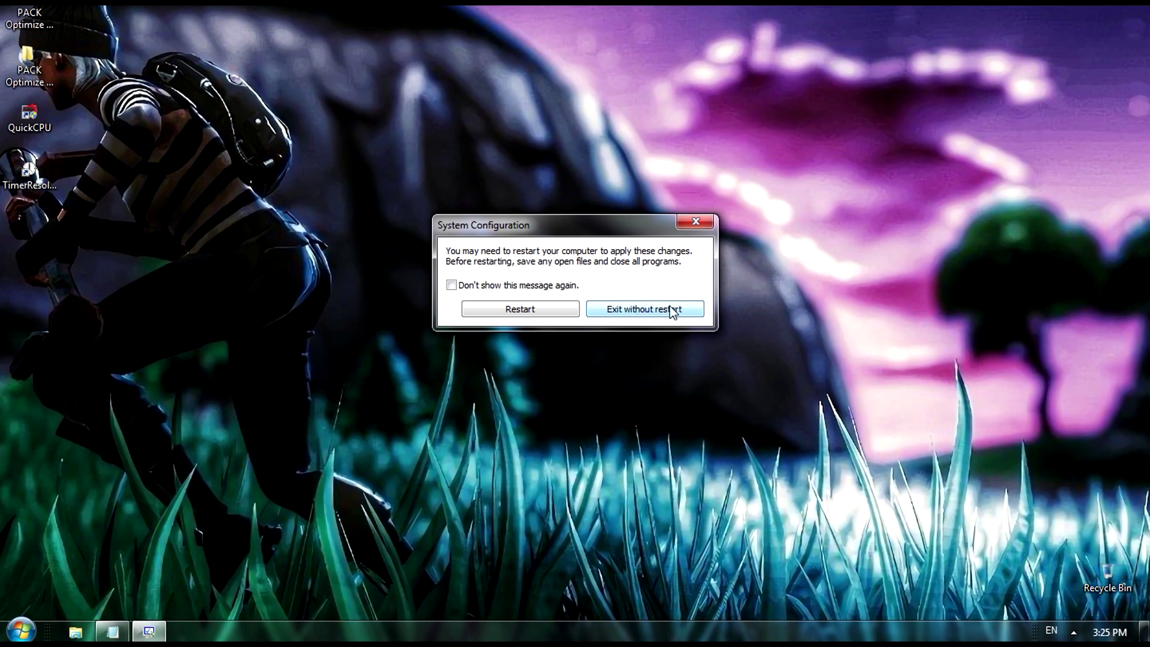
left_click(655, 307)
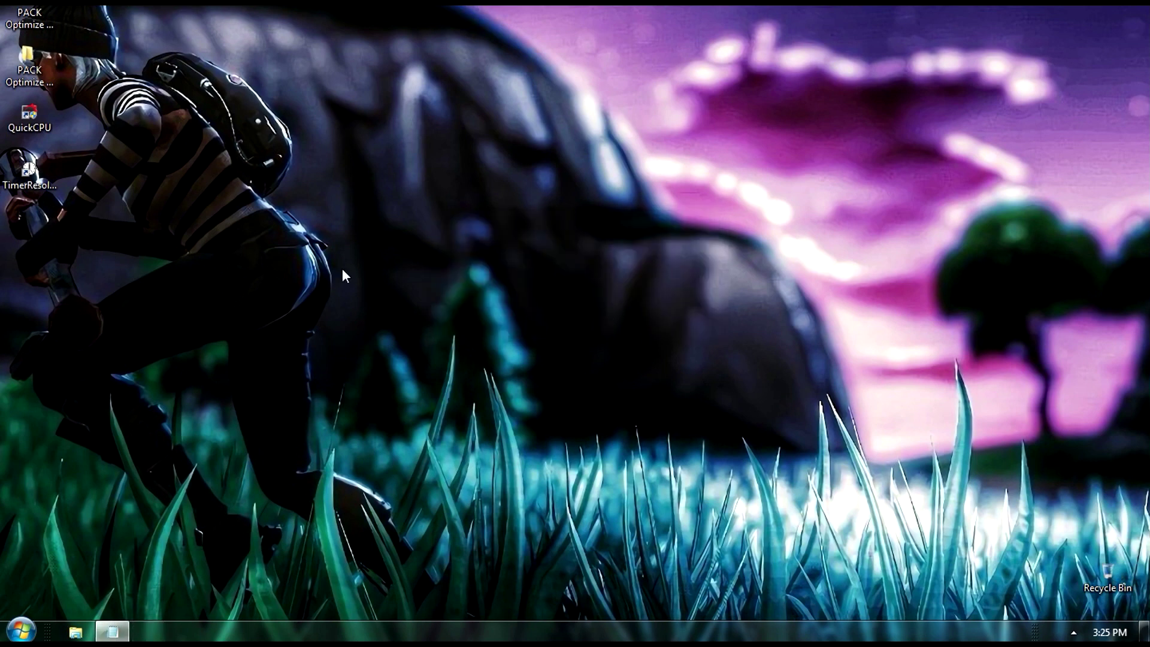
right_click(415, 222)
Open the Advanced tab of Performance Options from Computer's system properties
left_click(485, 271)
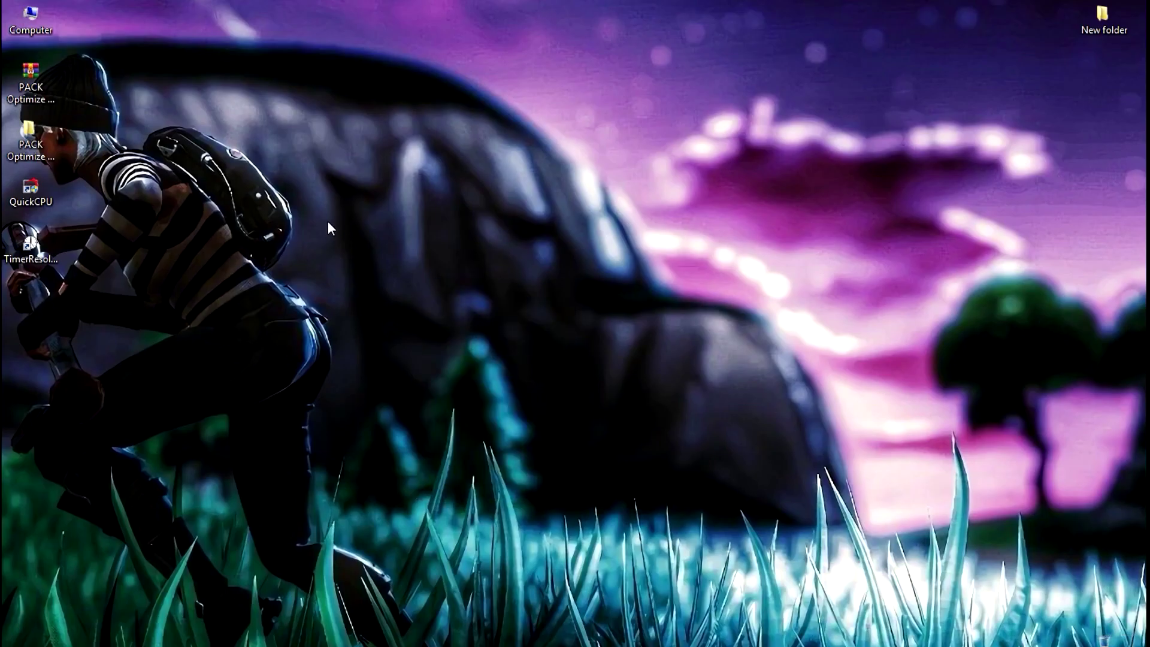
right_click(4, 45)
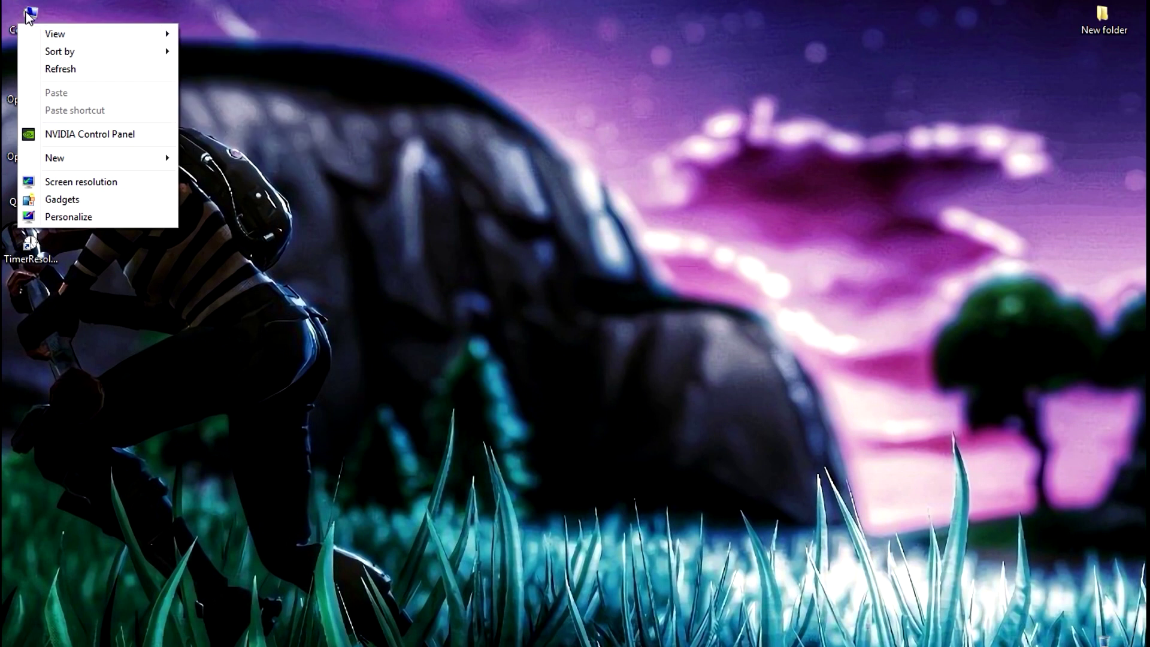
right_click(27, 12)
left_click(81, 163)
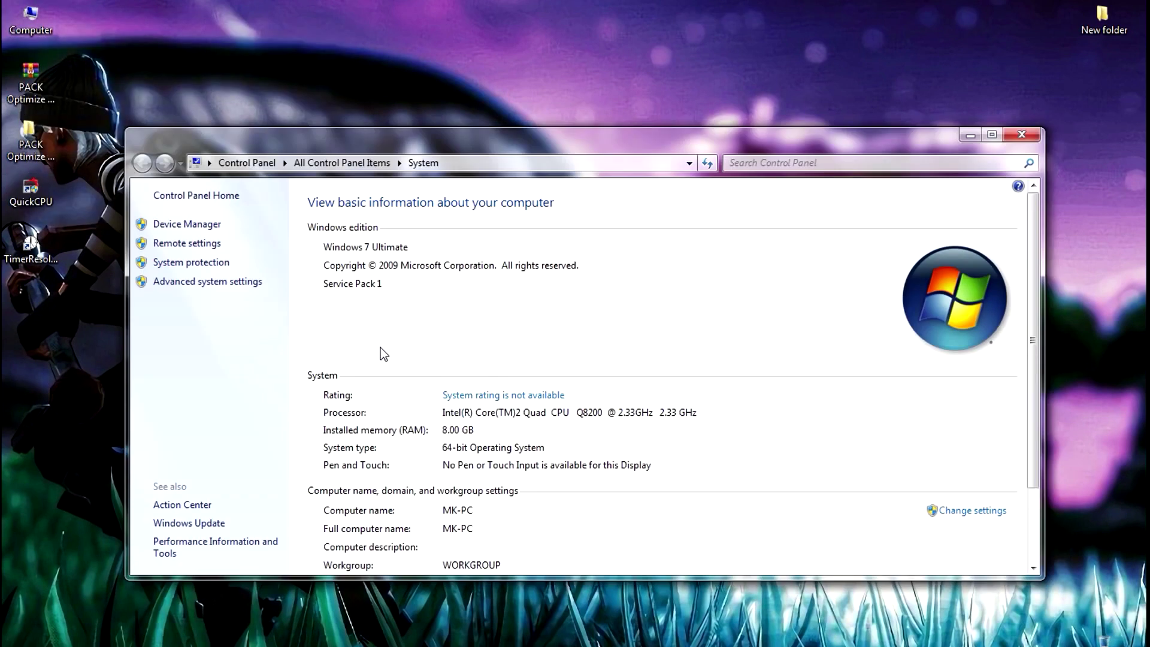
left_click(209, 279)
left_click(394, 246)
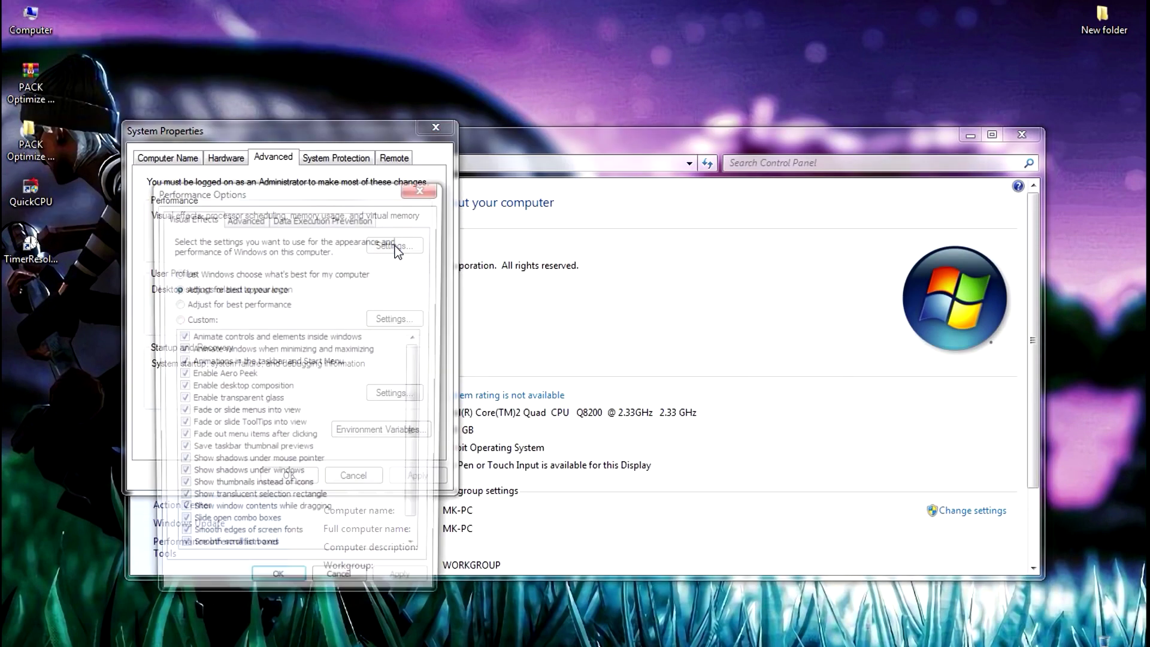
left_click(244, 217)
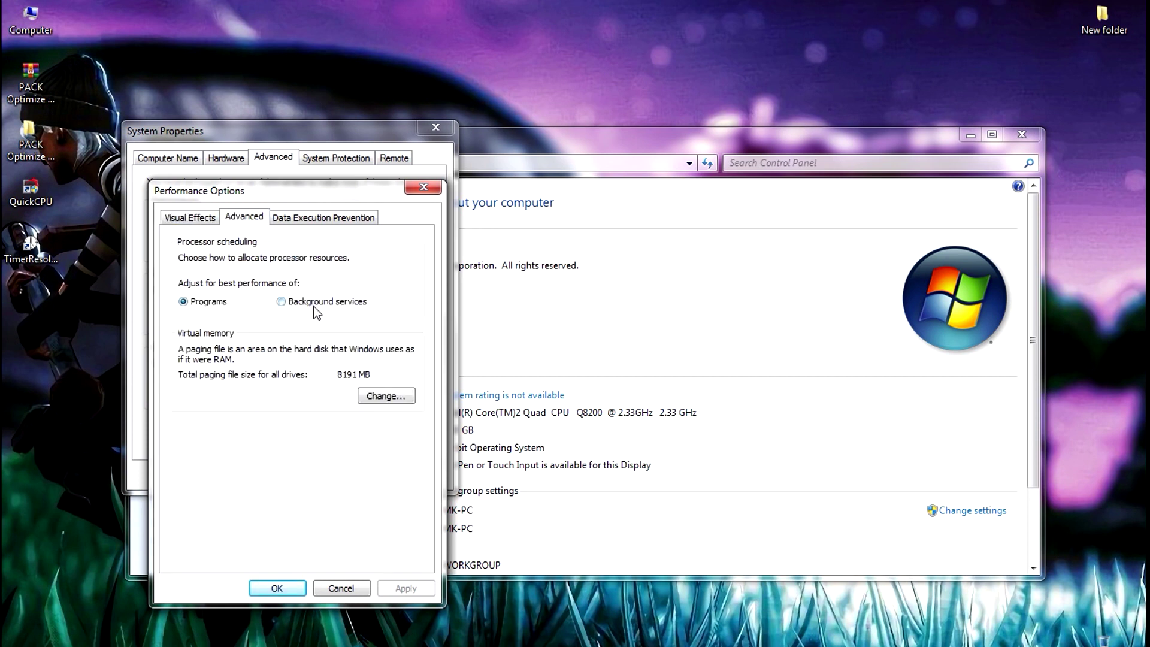
Turn off automatic paging file management and choose Custom size for C:
left_click(379, 394)
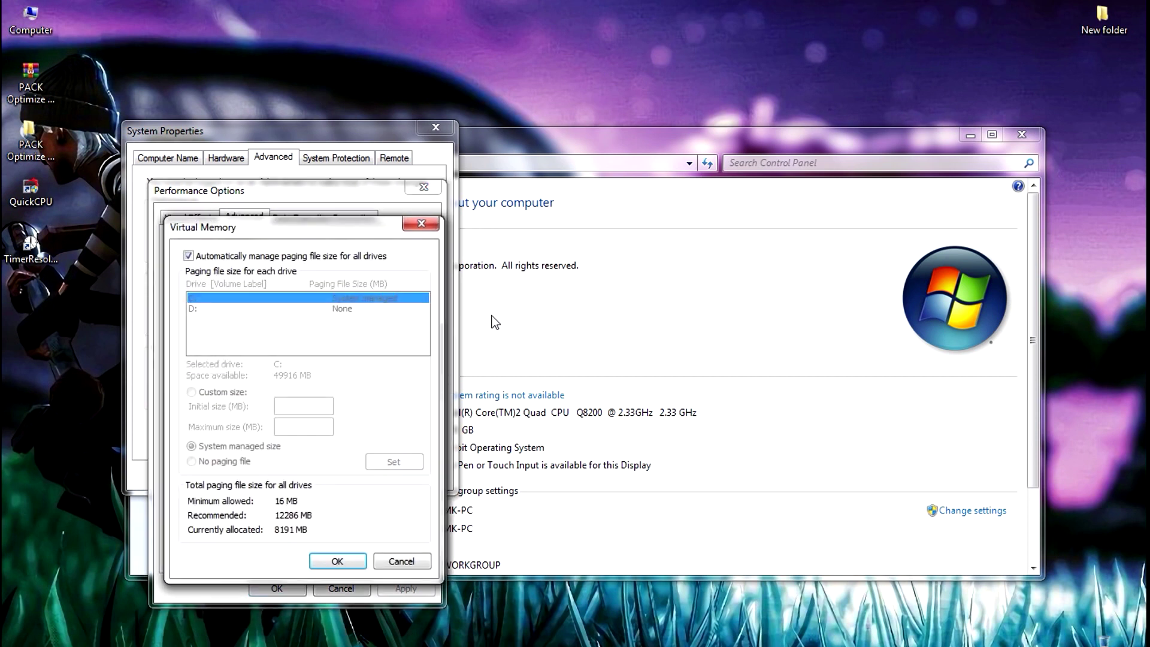
left_click(188, 256)
left_click(191, 392)
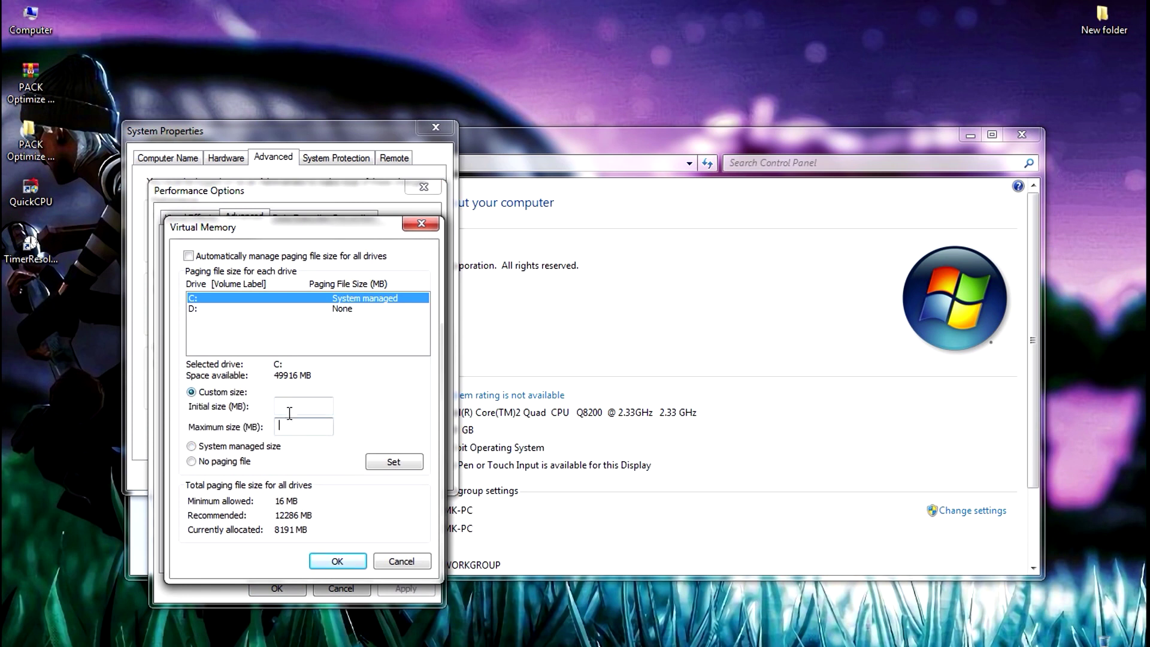
left_click_drag(575, 143, 979, 135)
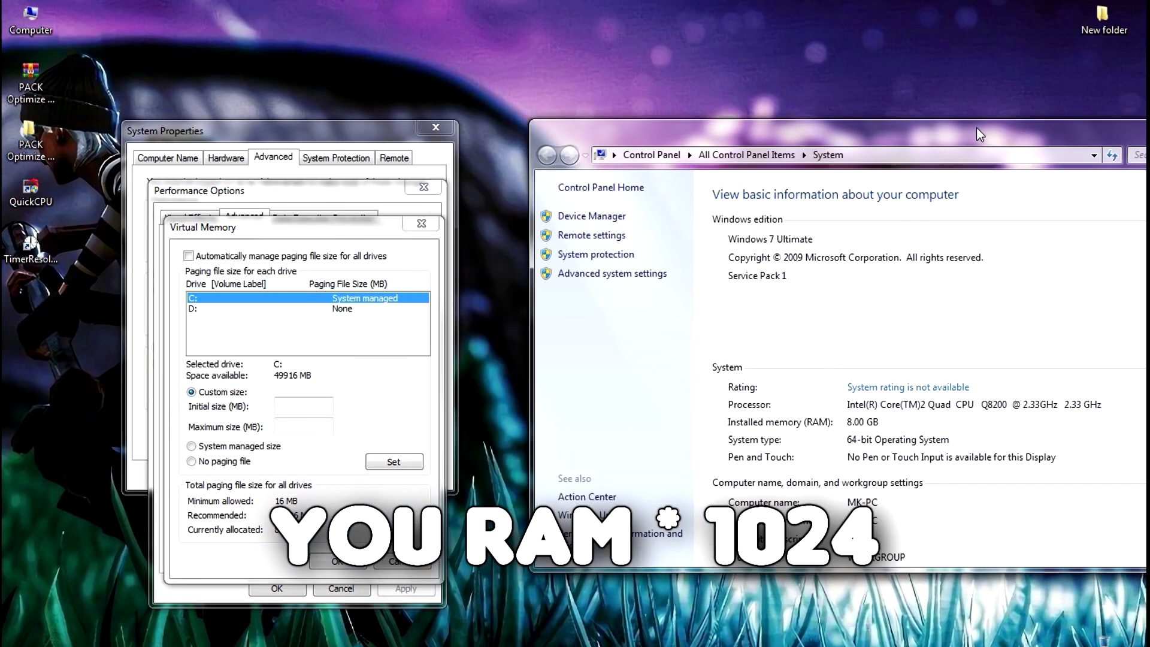
Launch Calculator from Accessories and place it beside the Virtual Memory settings
key("super")
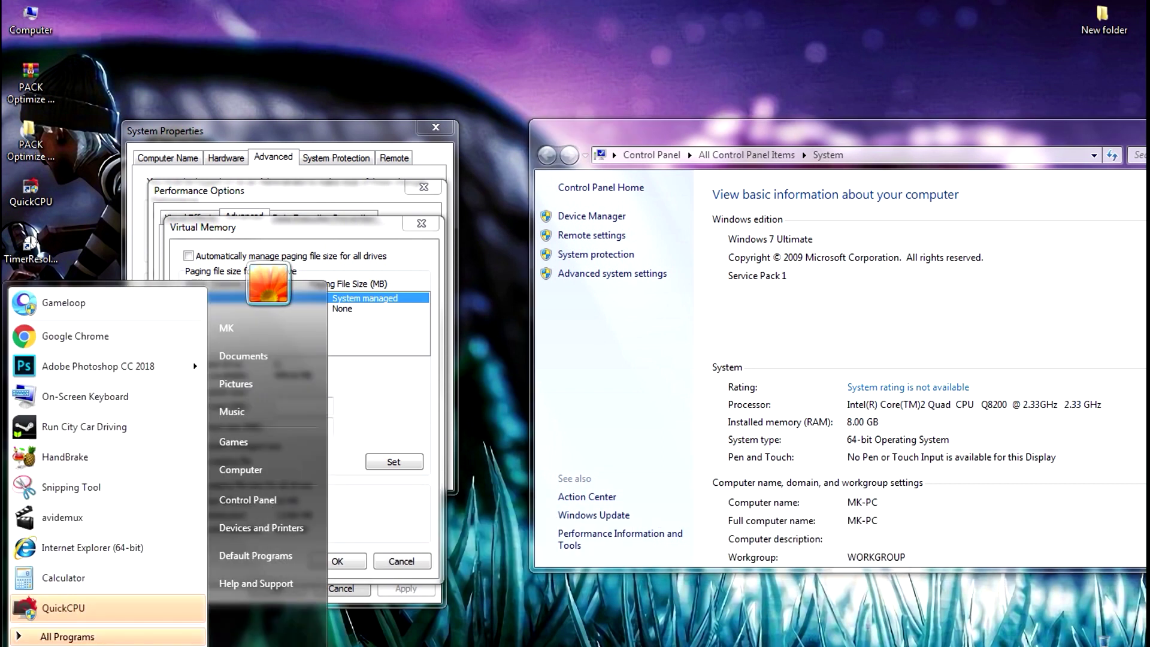
left_click(63, 636)
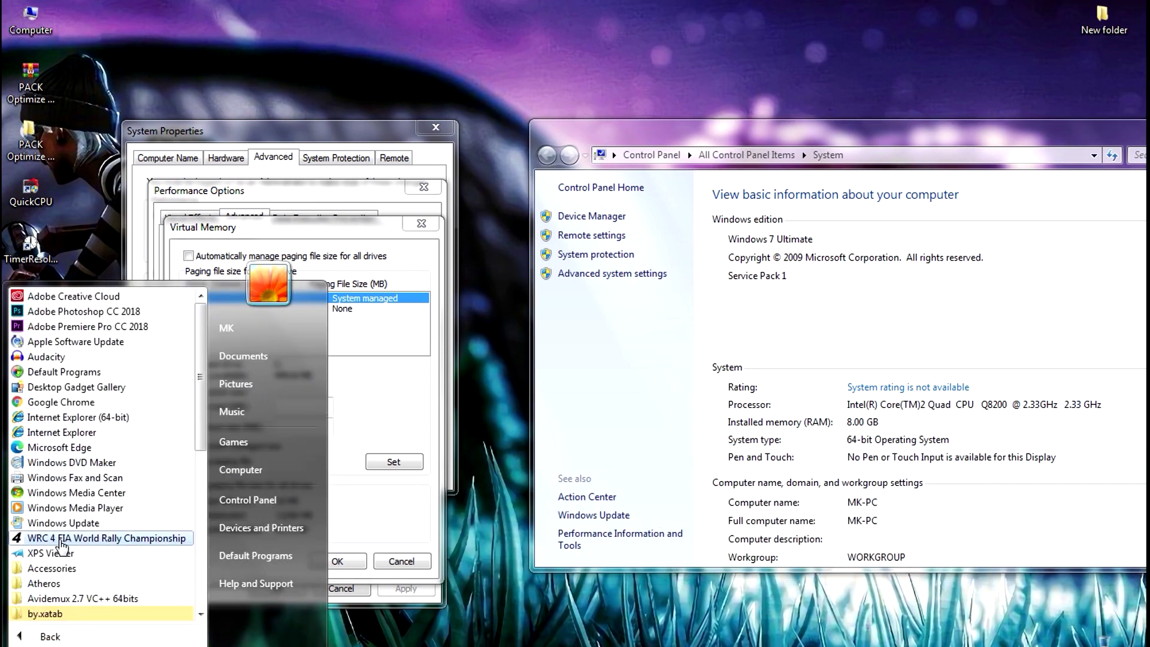
left_click(59, 568)
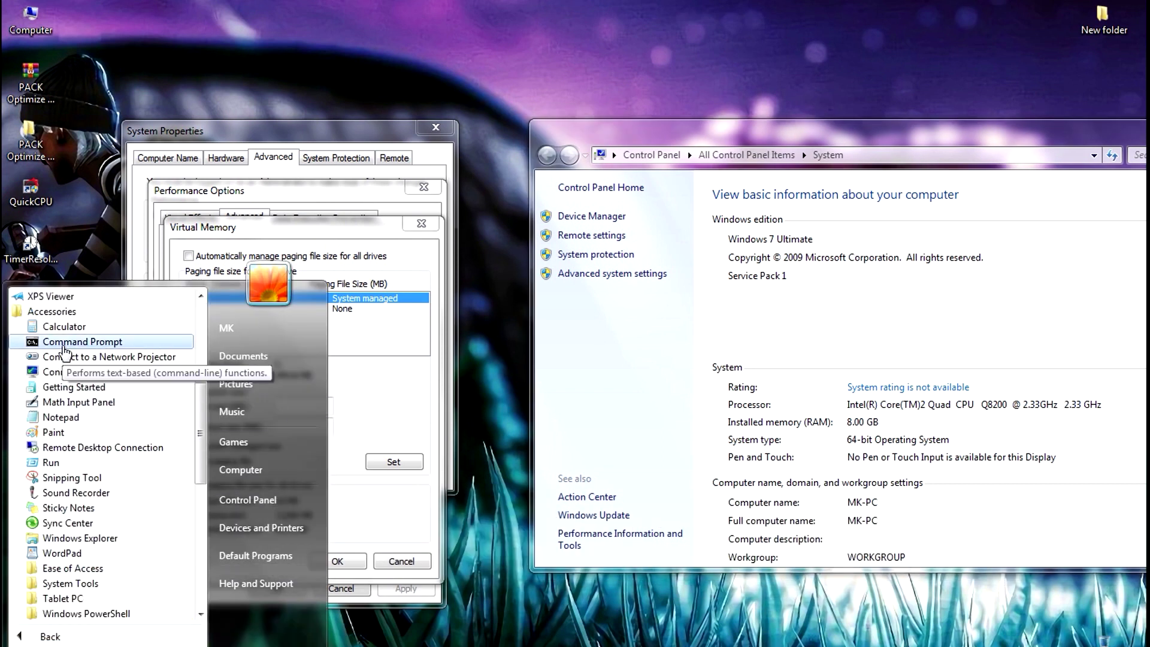
left_click(67, 327)
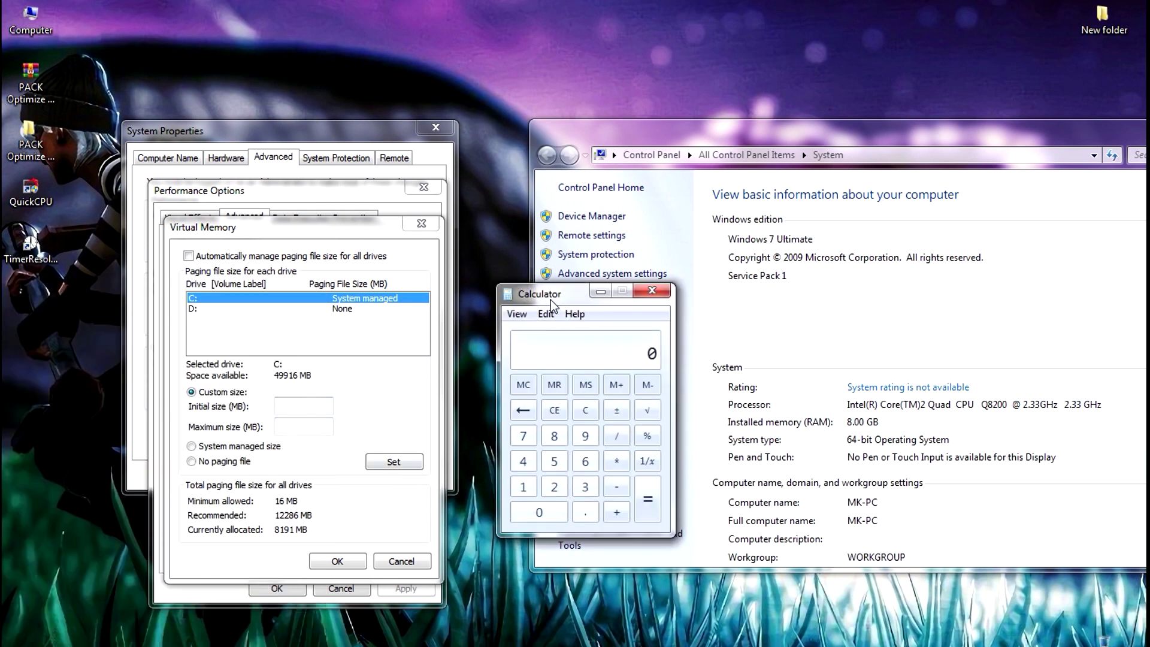
left_click_drag(546, 298, 538, 318)
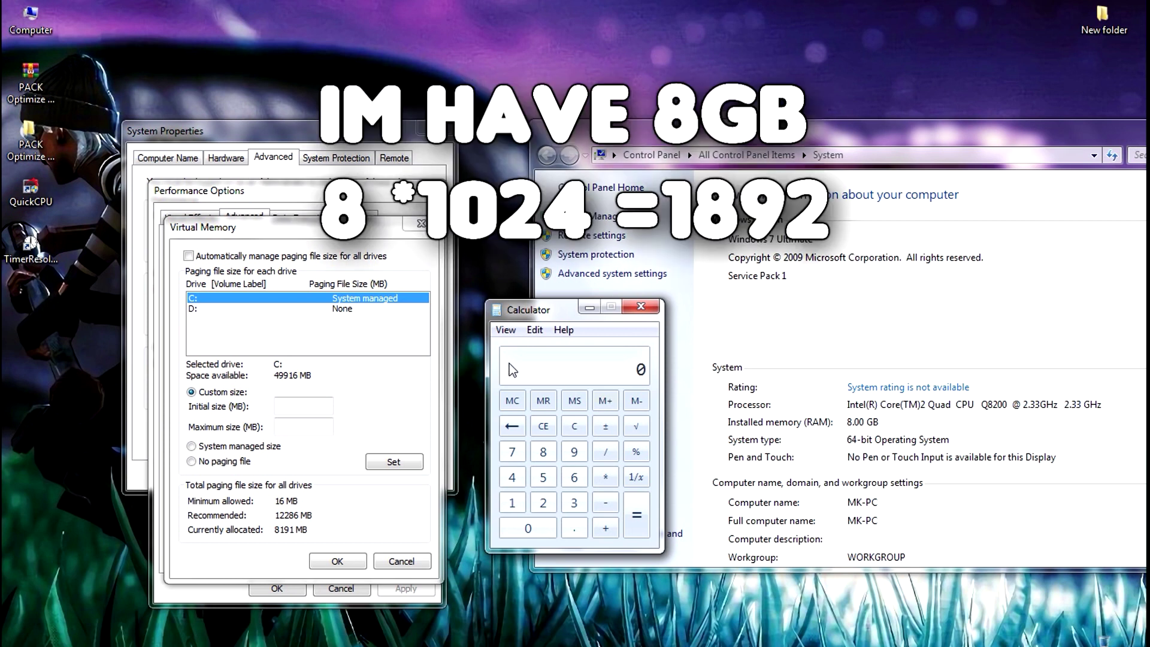
Calculate 1024 × 8 = 8192 for the pagefile size
left_click(511, 509)
left_click(574, 454)
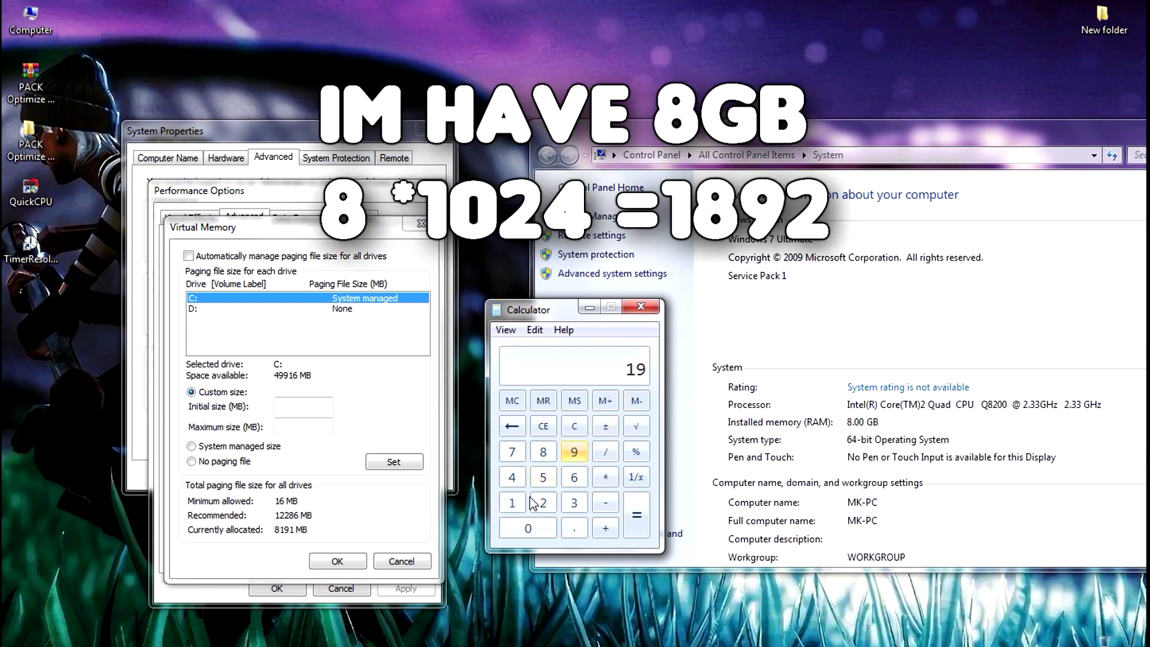
key("BackSpace")
key("BackSpace")
left_click(512, 504)
left_click(527, 528)
left_click(542, 503)
left_click(512, 477)
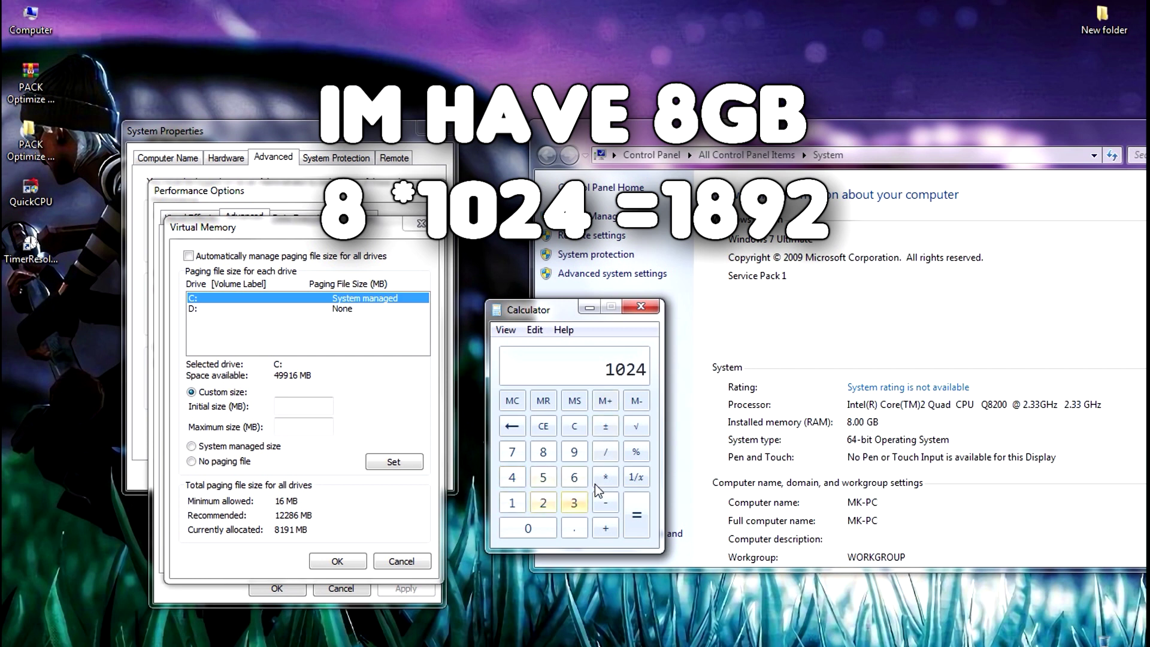
left_click(542, 452)
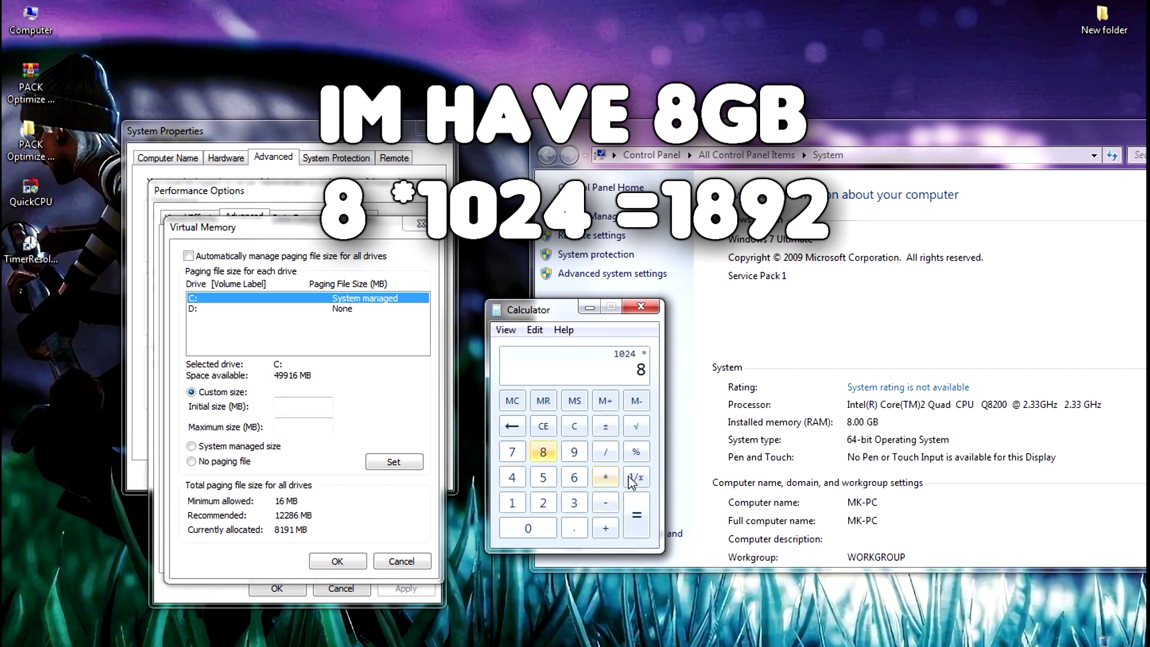
left_click(637, 519)
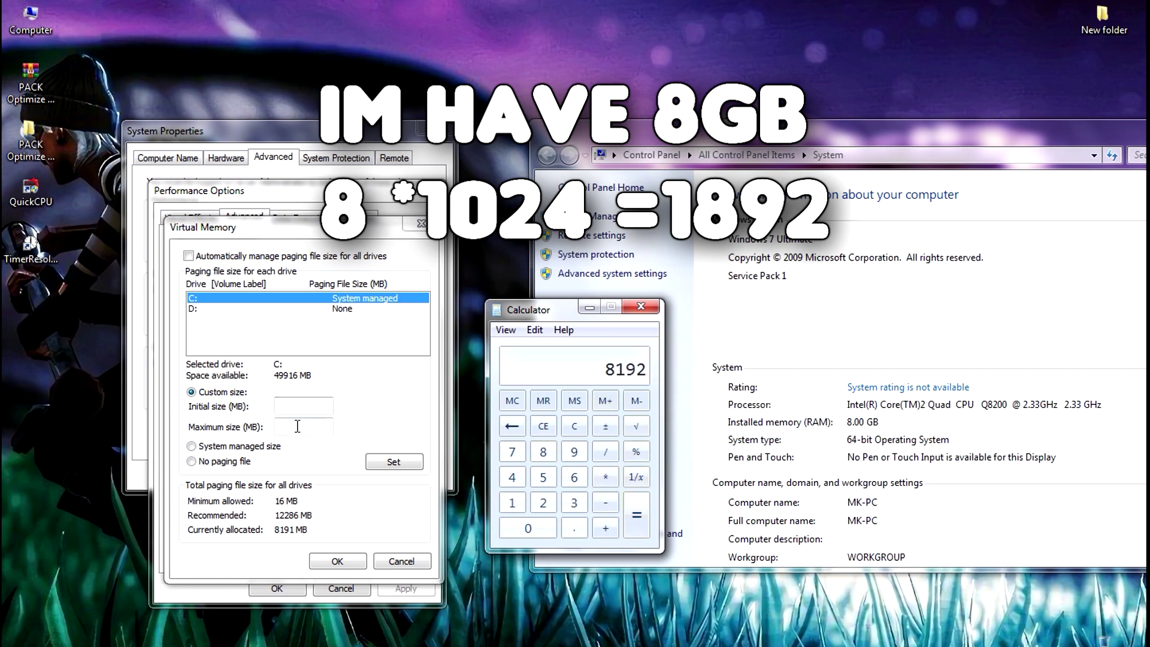
left_click(283, 411)
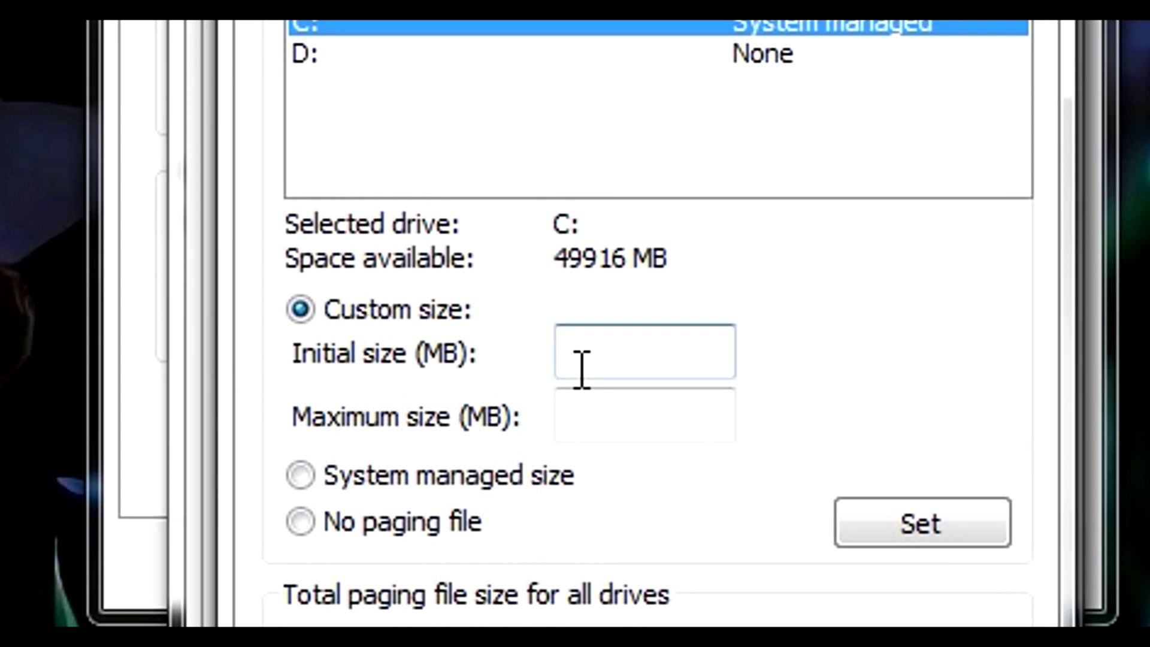
Set C:'s paging file to 8192 MB initial and 8192 MB maximum
type("8192")
left_click(626, 402)
double_click(575, 356)
right_click(596, 352)
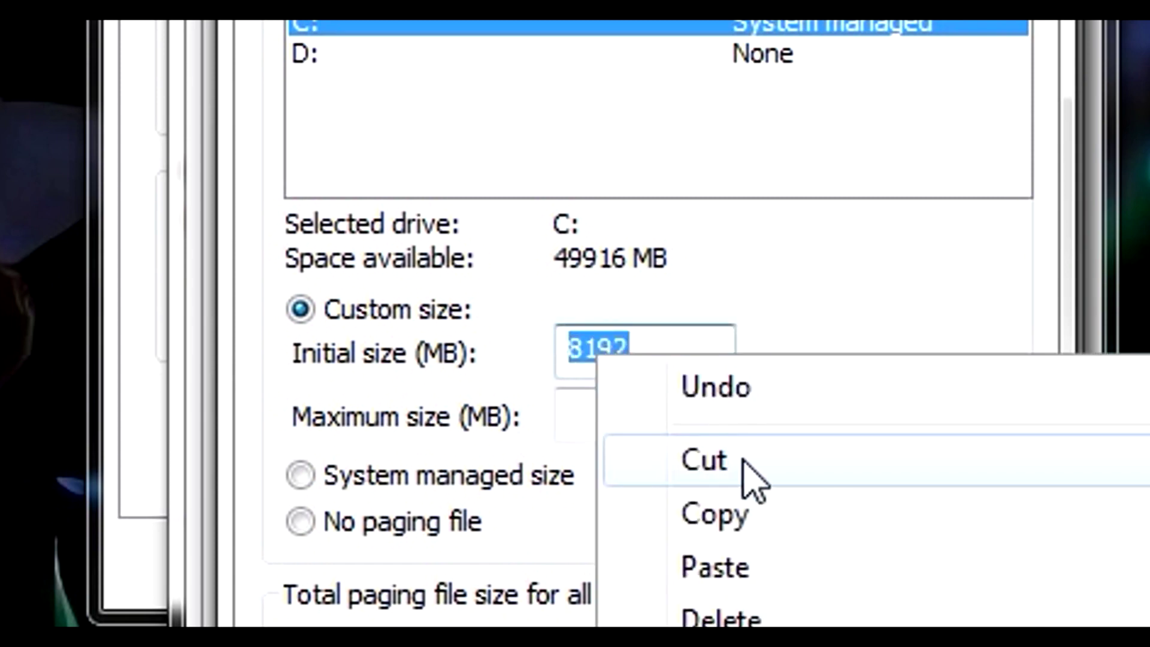
left_click(773, 514)
left_click(693, 416)
right_click(692, 416)
left_click(779, 623)
left_click_drag(630, 419, 546, 436)
double_click(634, 360)
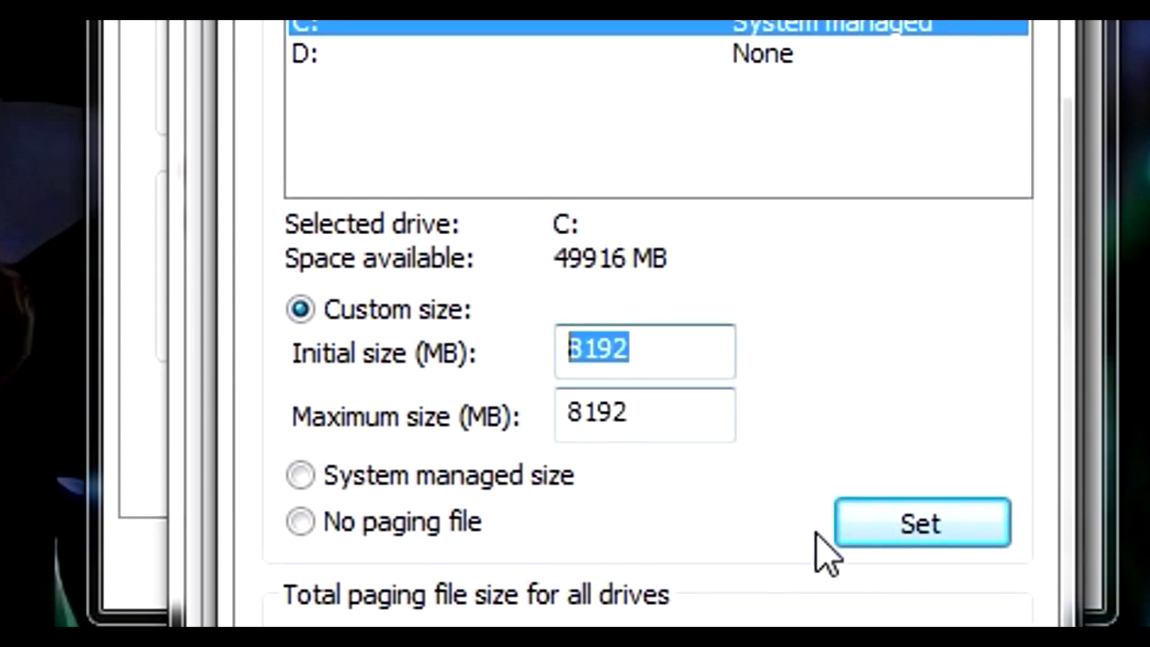
left_click(901, 516)
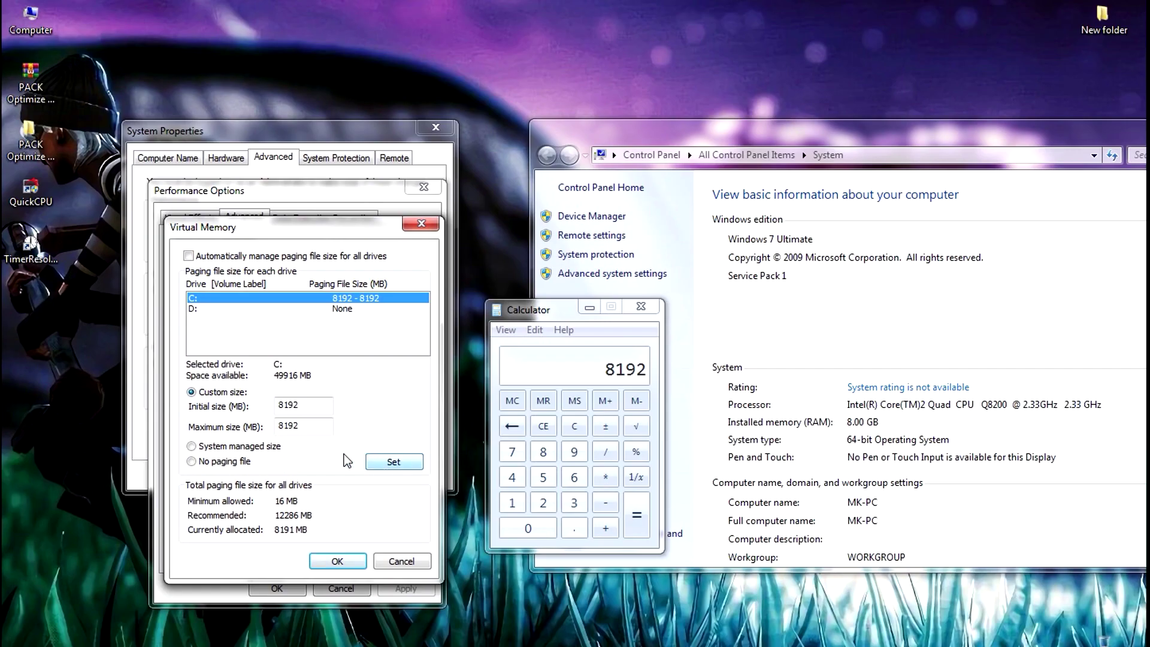
Confirm and apply the virtual memory and performance settings, postponing the restart
left_click(333, 562)
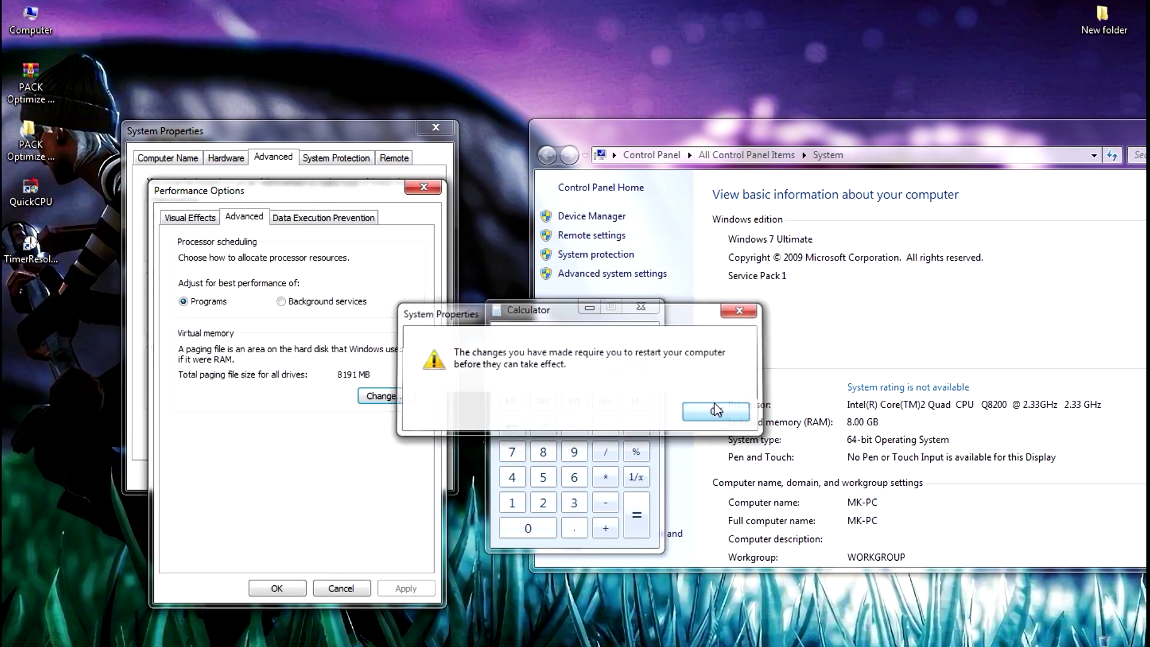
left_click(718, 412)
left_click(1129, 139)
left_click_drag(1129, 139, 971, 154)
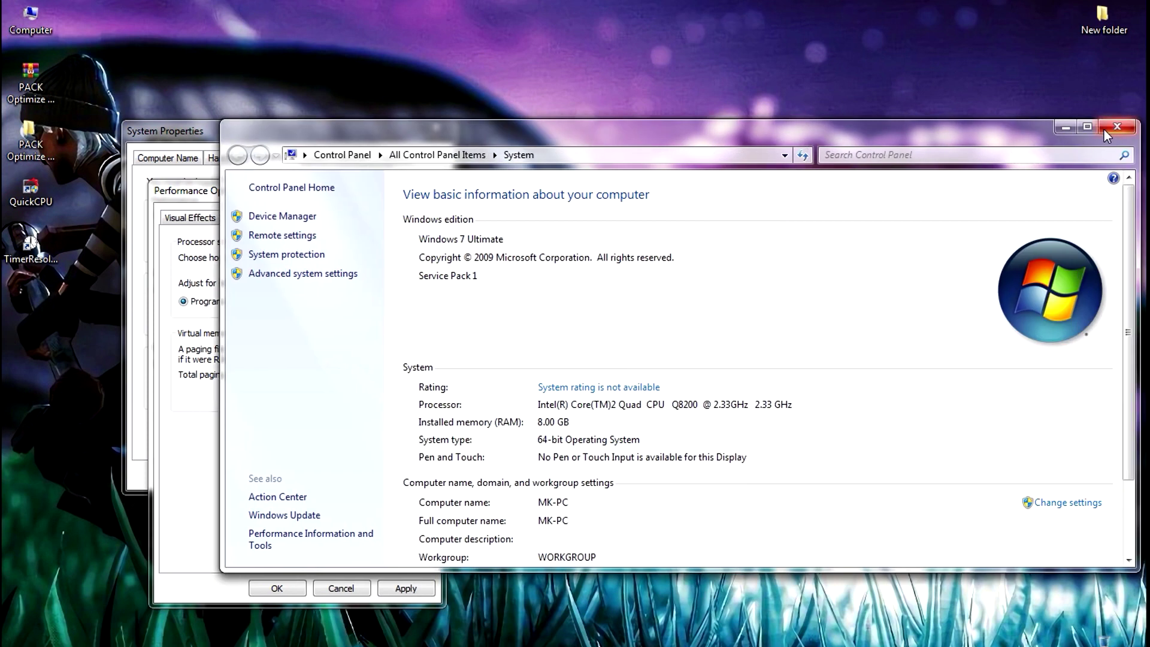
left_click(1117, 127)
left_click(405, 588)
left_click(337, 587)
left_click(277, 477)
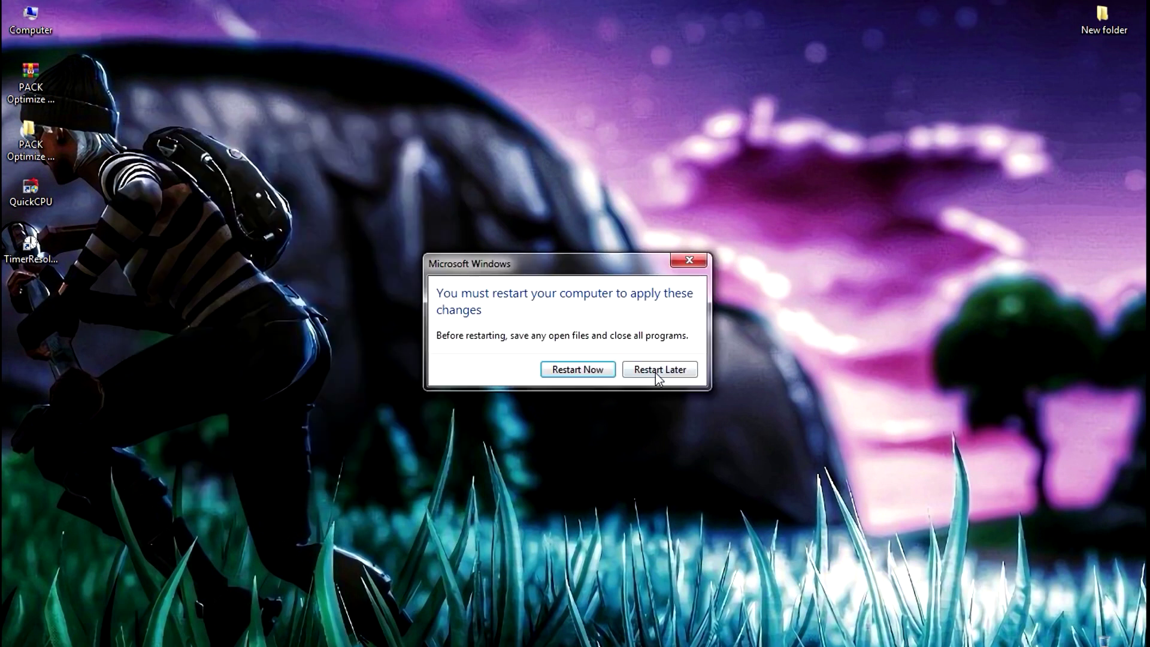
left_click(655, 373)
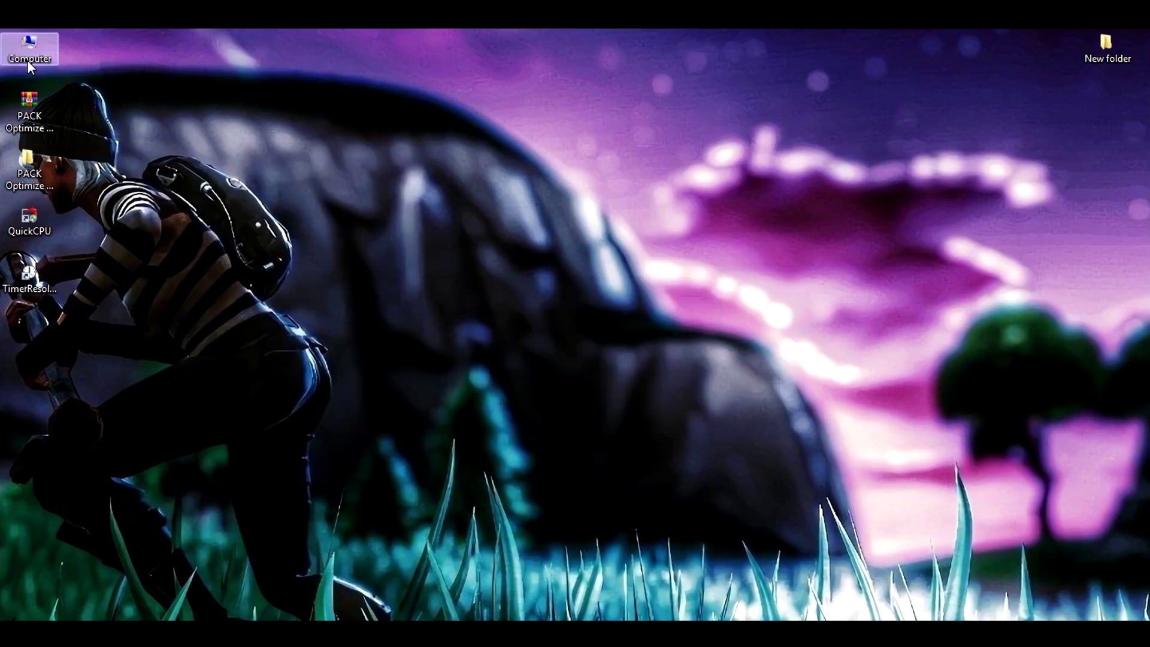
right_click(27, 60)
Choose Adjust for best performance, keeping only smooth screen-font edges and thumbnails, and apply
left_click(221, 407)
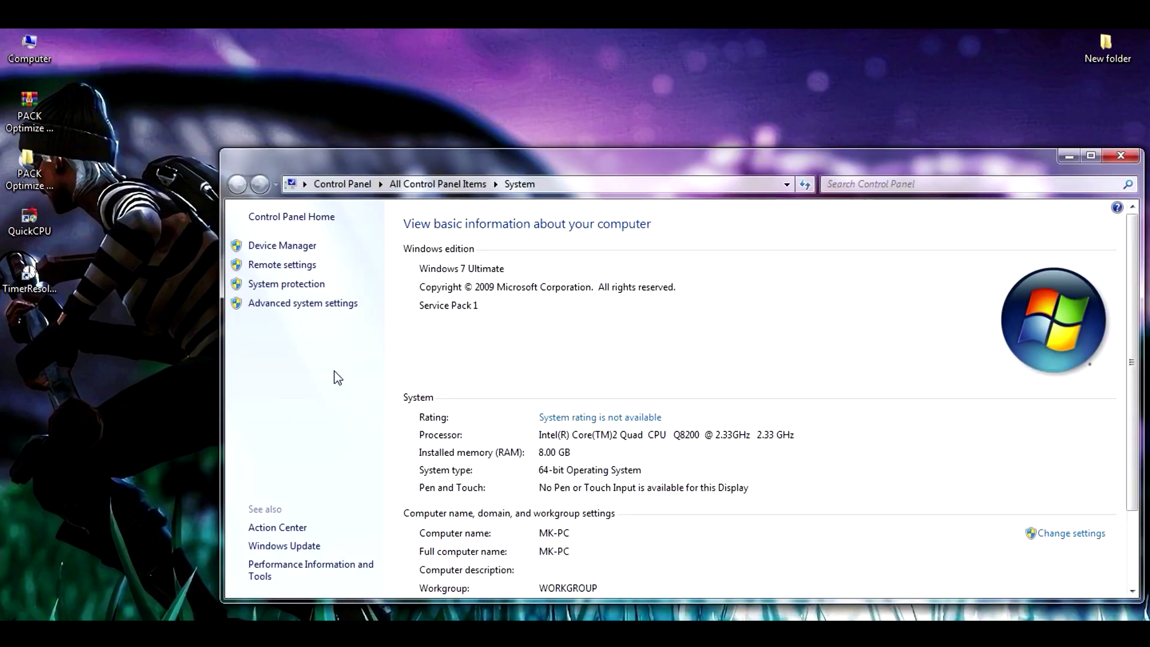
left_click(302, 303)
left_click(433, 313)
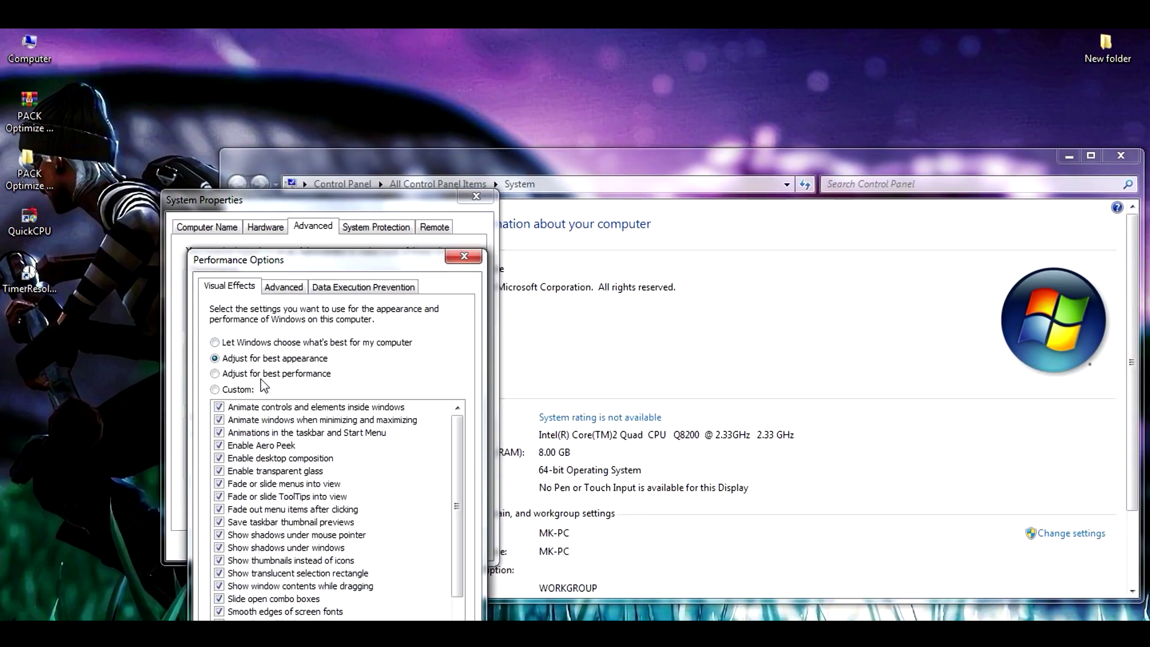
left_click(225, 375)
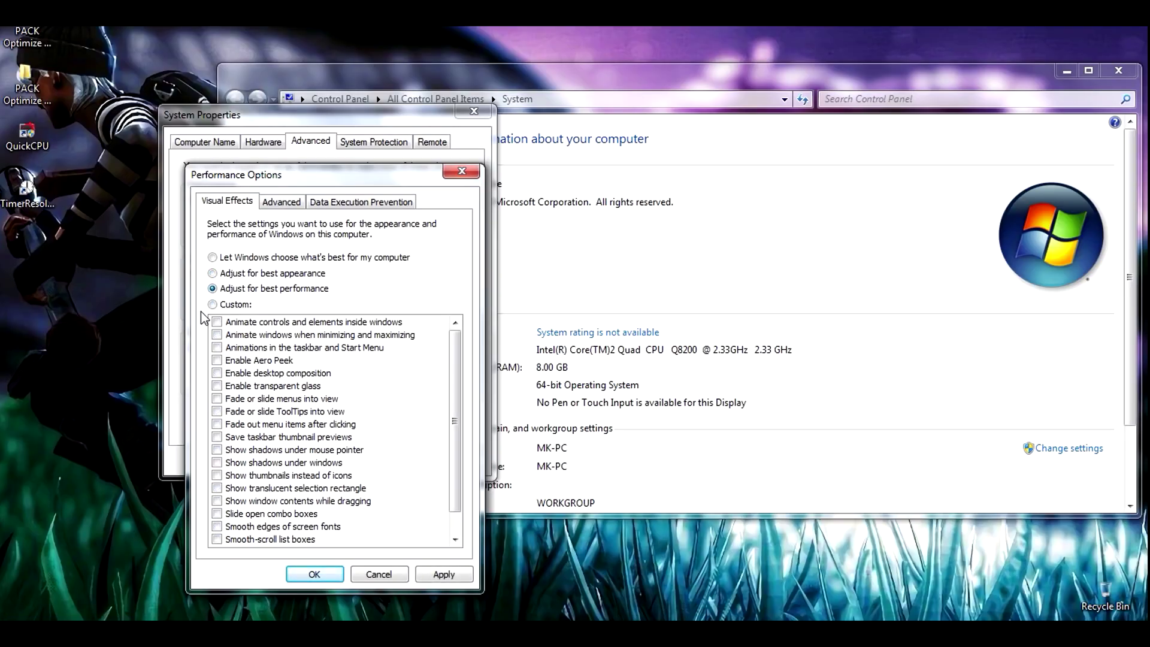
left_click(217, 528)
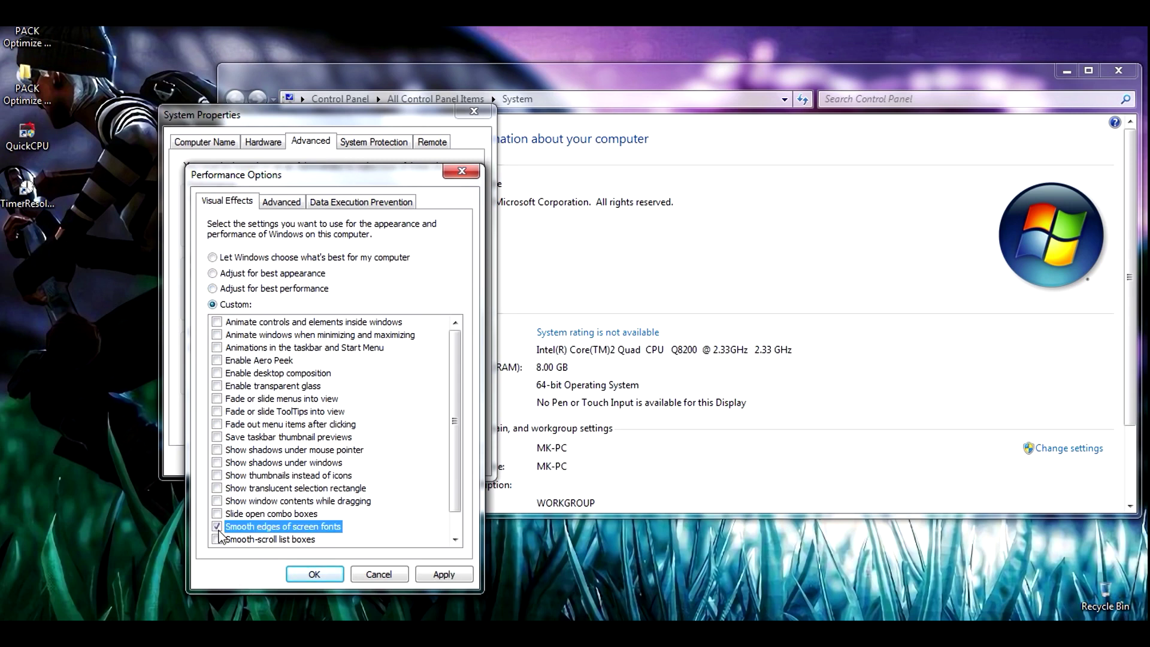
left_click(228, 475)
left_click_drag(451, 446, 456, 493)
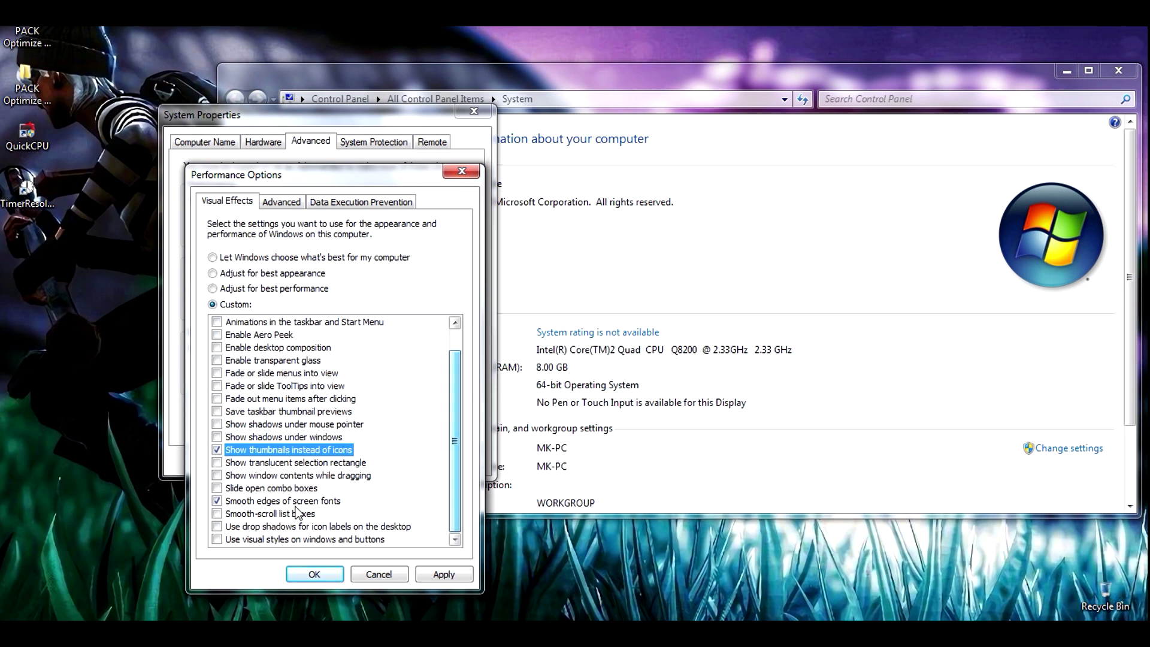
left_click(442, 576)
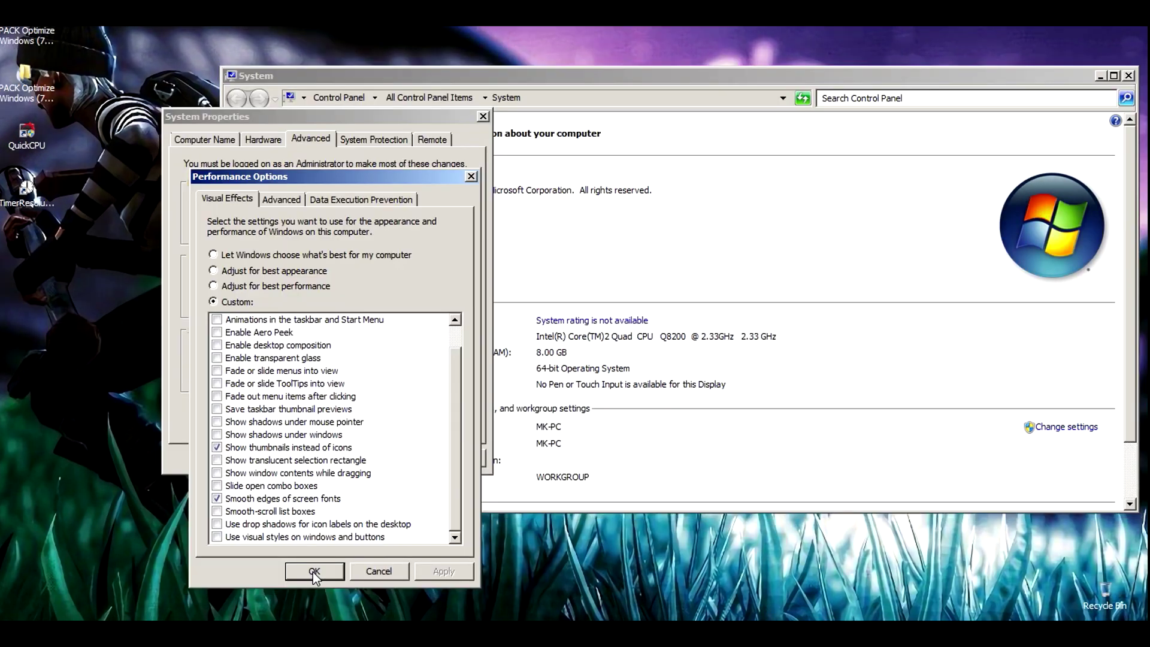
left_click(313, 573)
left_click(329, 454)
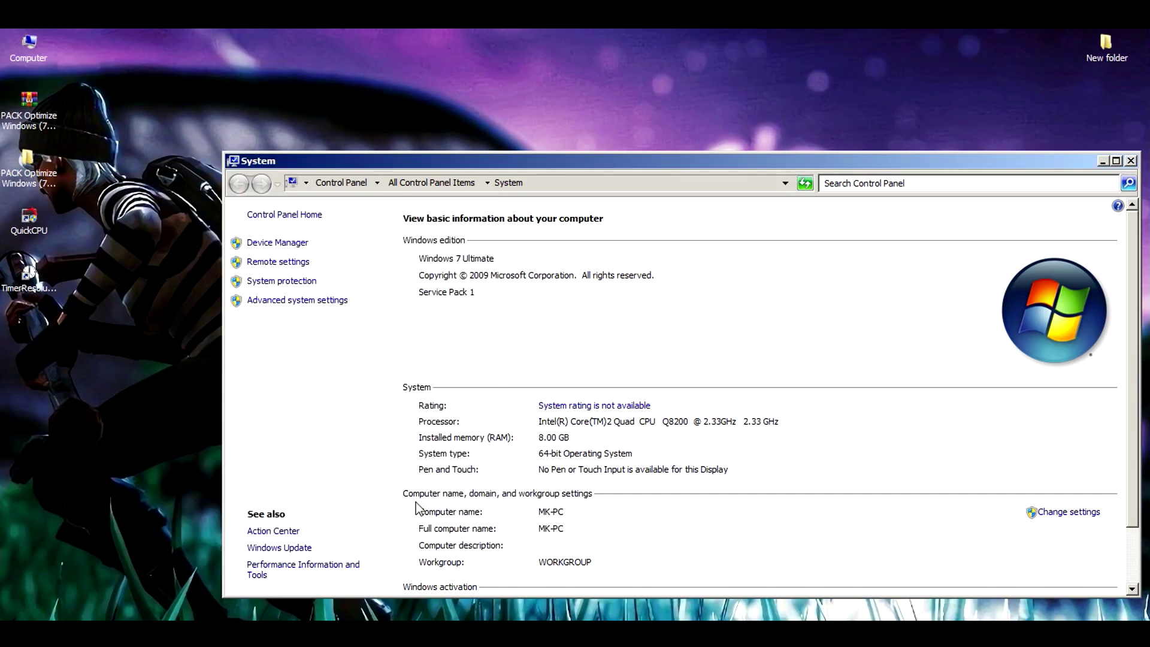
Close the System window and open Control Panel from Start
left_click(1130, 161)
right_click(606, 188)
key("Escape")
key("super")
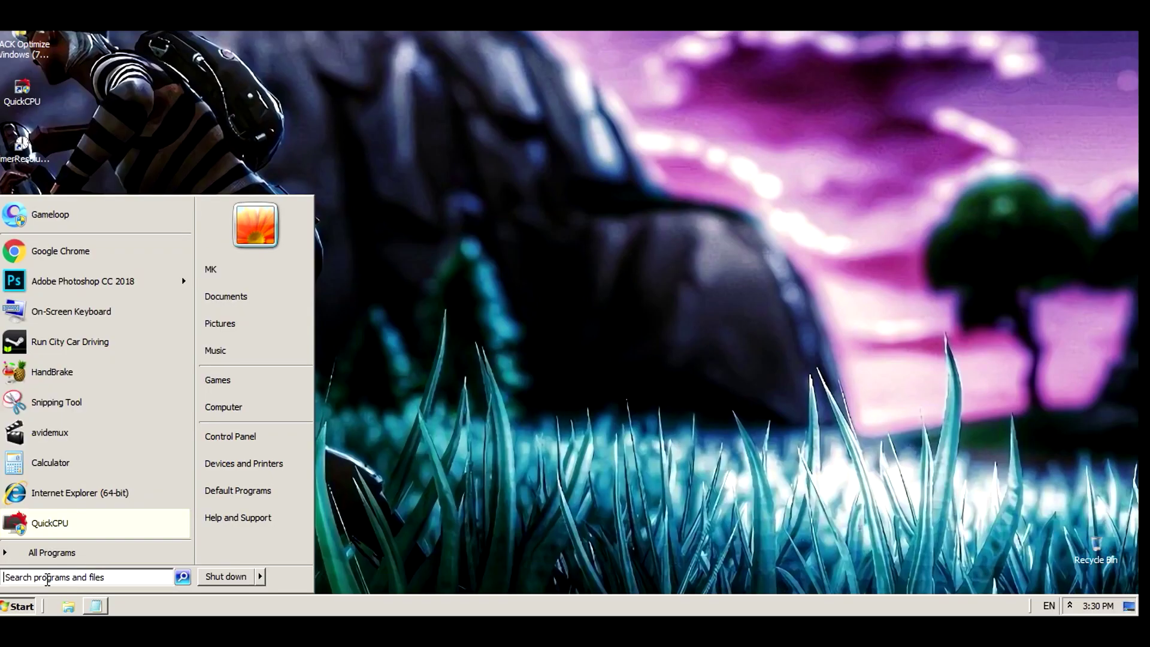
left_click(250, 436)
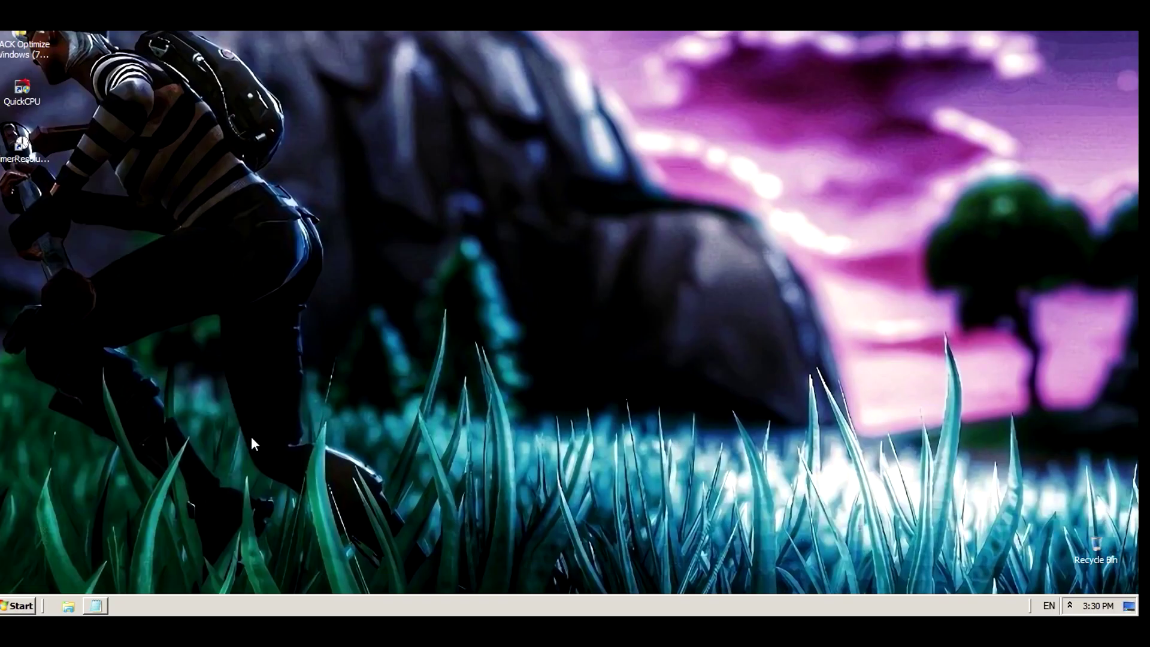
View Control Panel as Large icons, select High performance in Power Options, and close it
left_click(1030, 89)
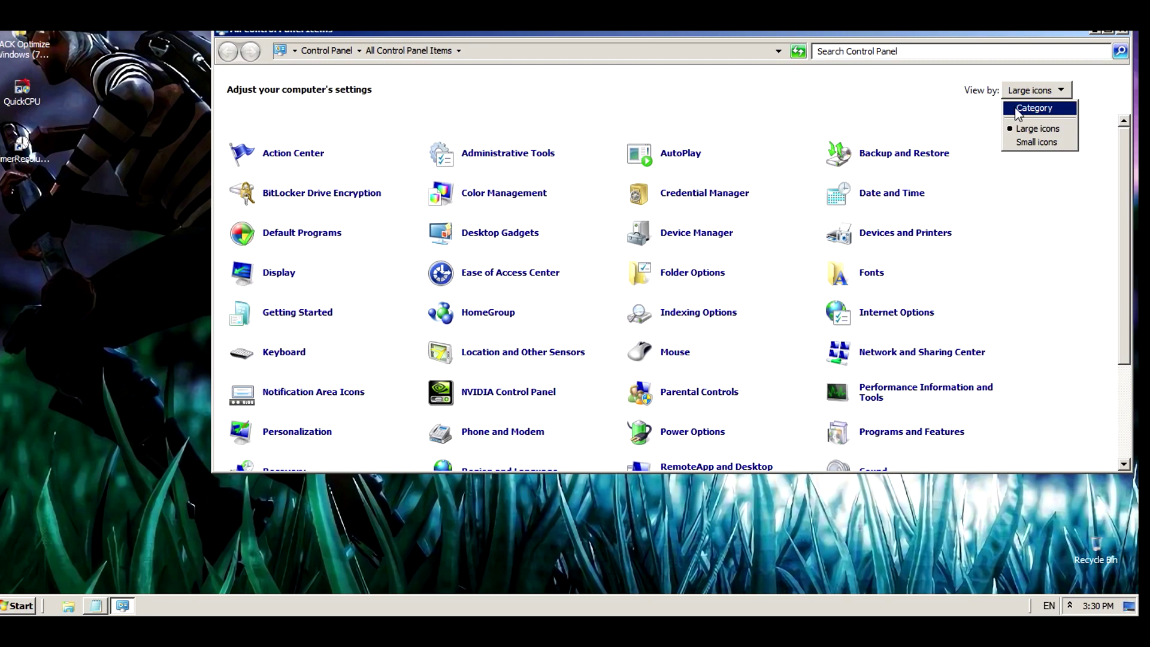
left_click(1018, 110)
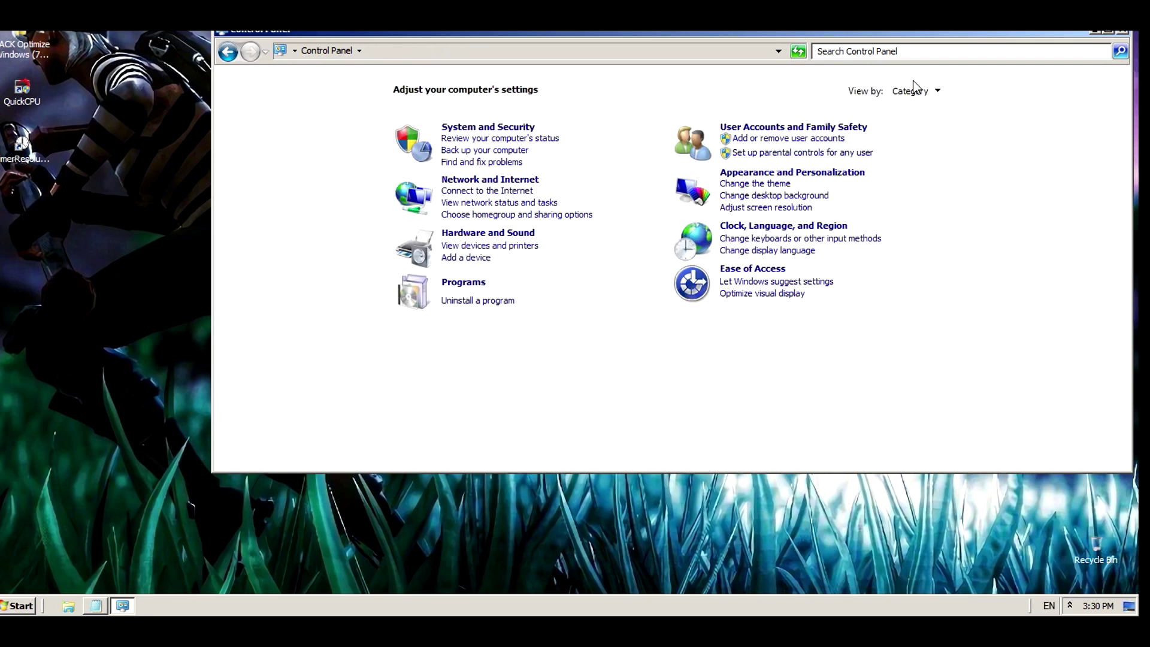
left_click(913, 90)
left_click(912, 127)
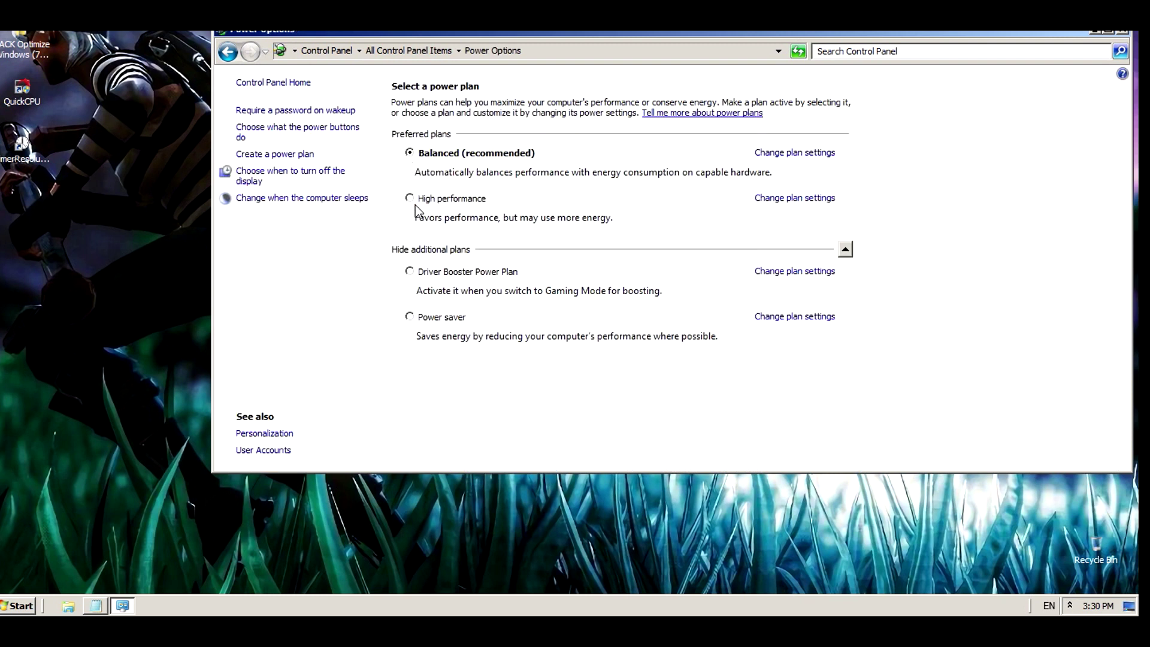
left_click(845, 249)
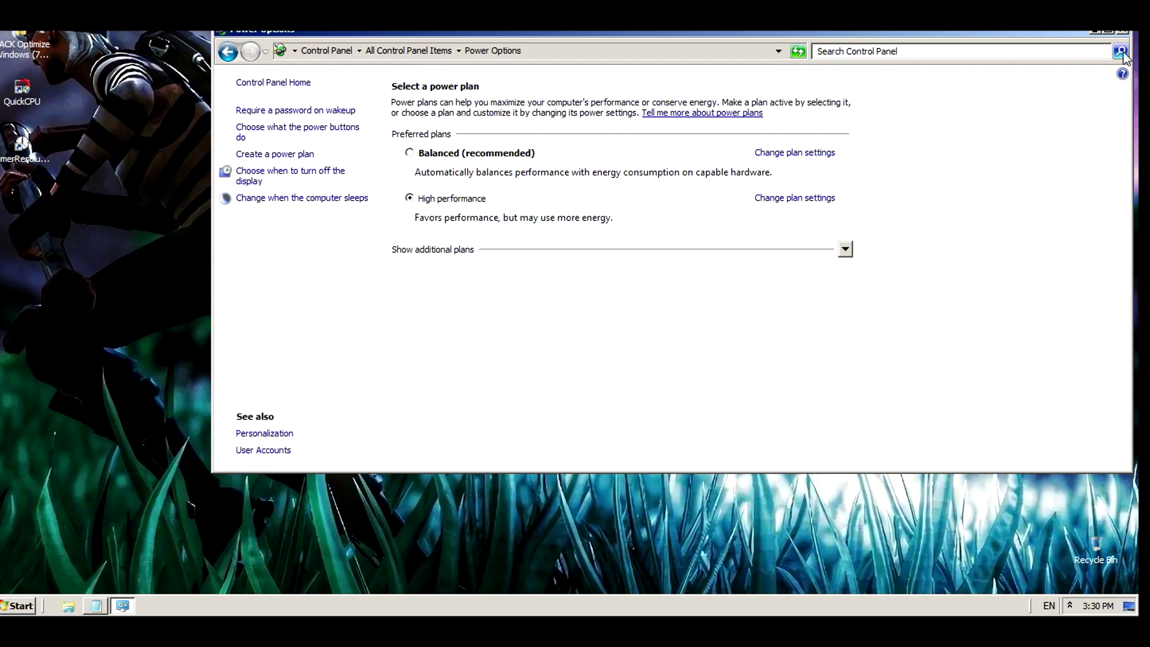
left_click(1123, 31)
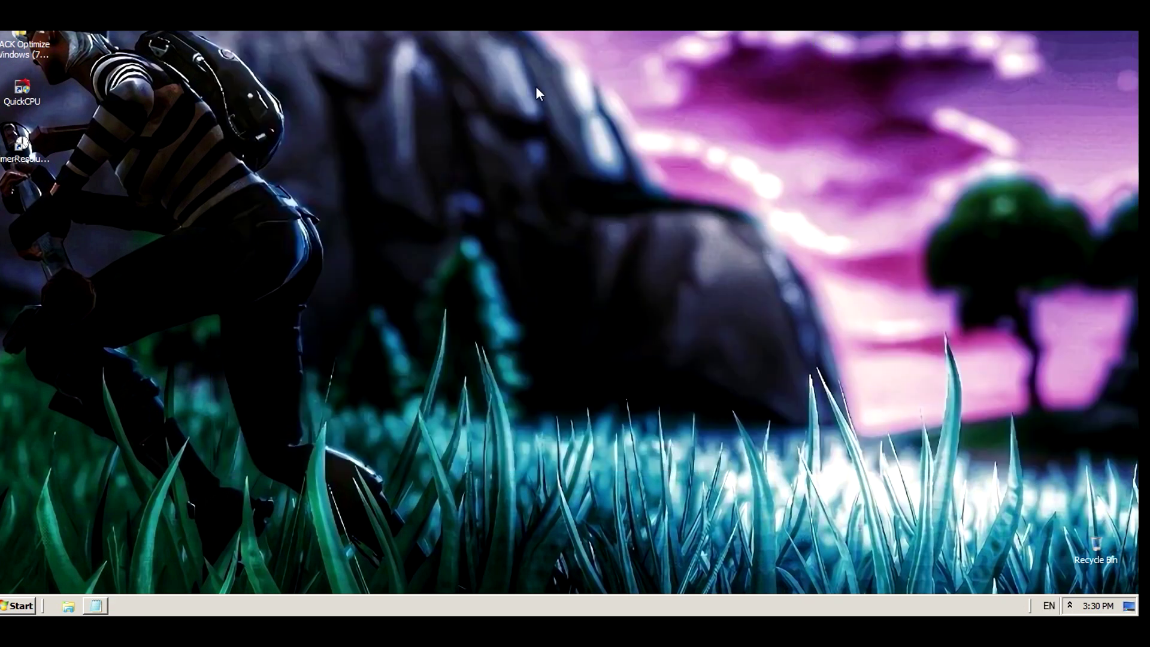